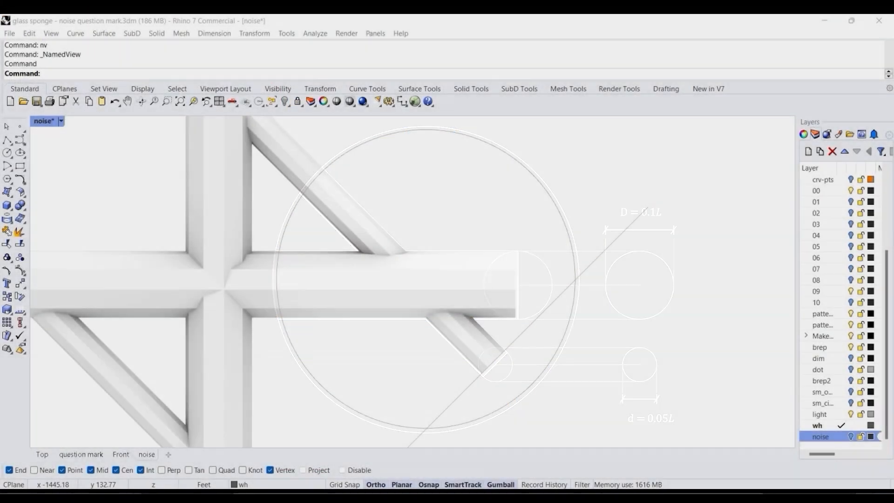
Step: Examine the whole lattice unit in the noise view and the paper's highlighted passage on strut thickness and diagonal distance S
scroll(669, 329, "down", 10)
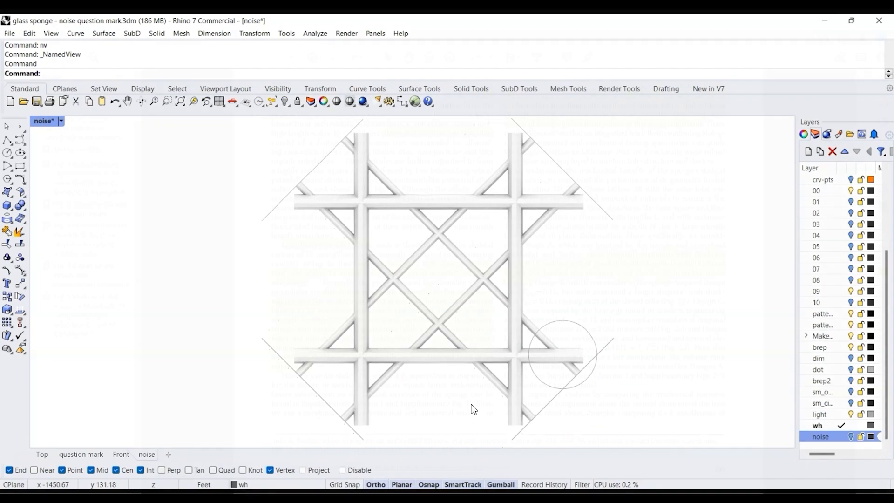
left_click(624, 278)
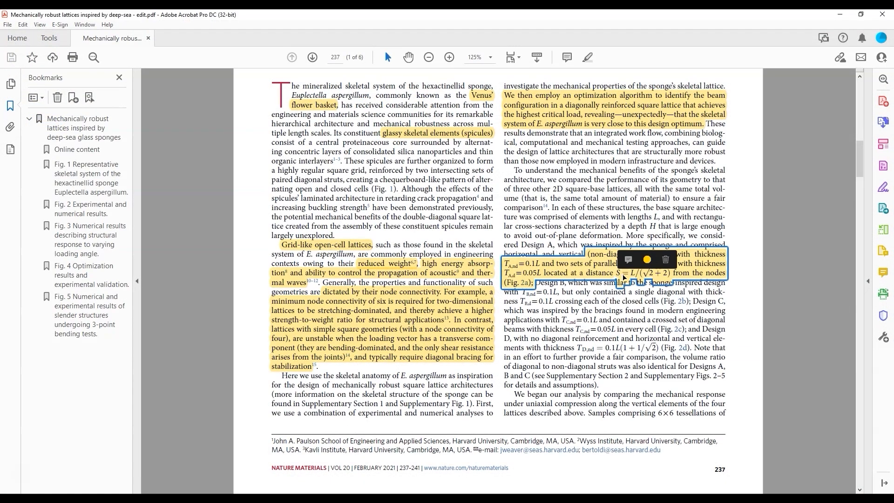
left_click(654, 292)
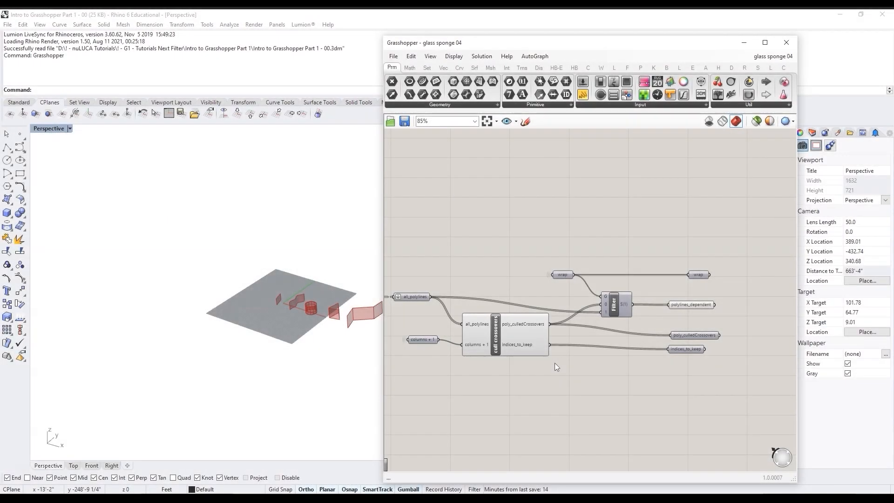
Step: Duplicate the wrap, polylines_dependent, poly_culledCrossovers and indices_to_keep parameters and place the copies below the start of the existing definition
left_click_drag(745, 373, 666, 258)
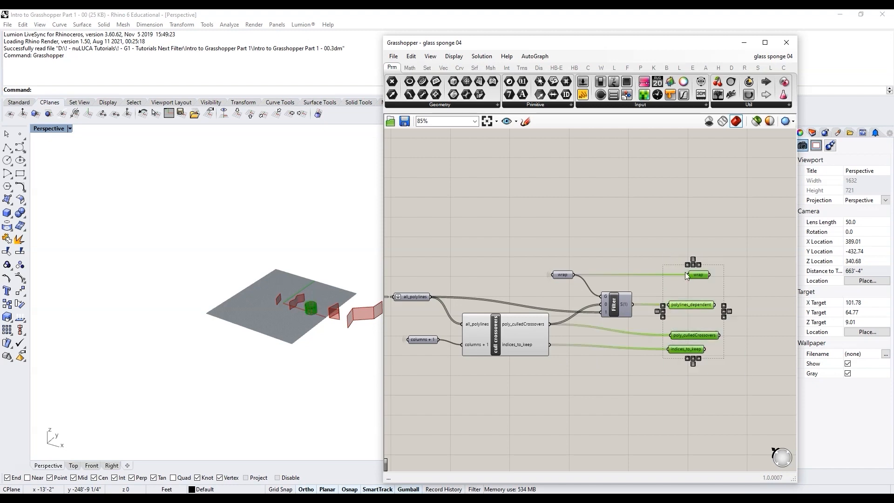
mouse_move(697, 304)
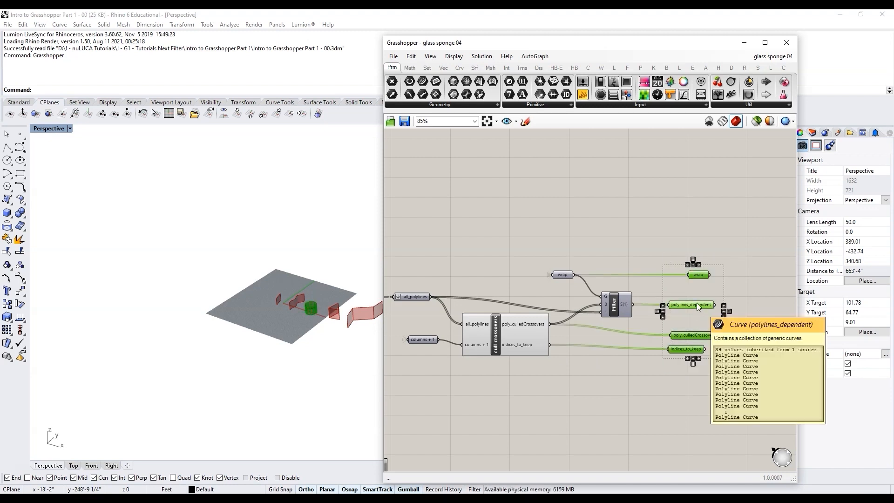
left_click_drag(696, 304, 654, 416, "alt")
scroll(722, 354, "down", 6)
scroll(697, 378, "up", 7)
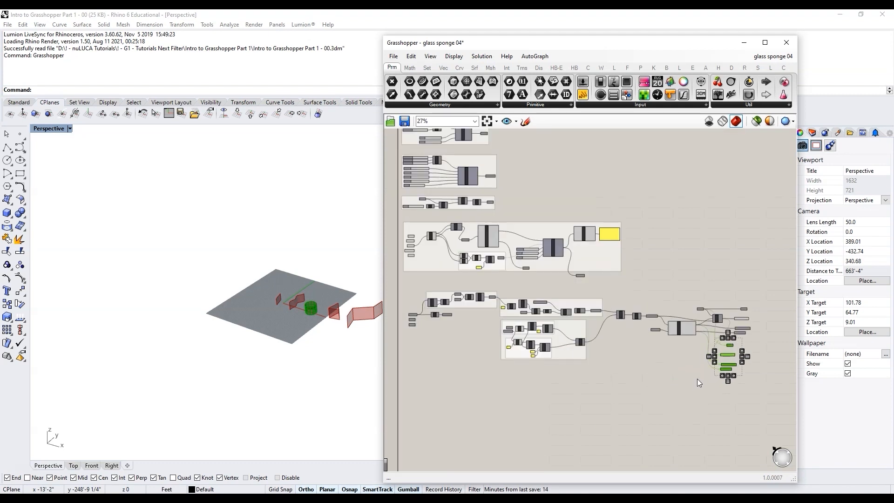
left_click_drag(747, 343, 536, 398)
scroll(754, 348, "down", 5)
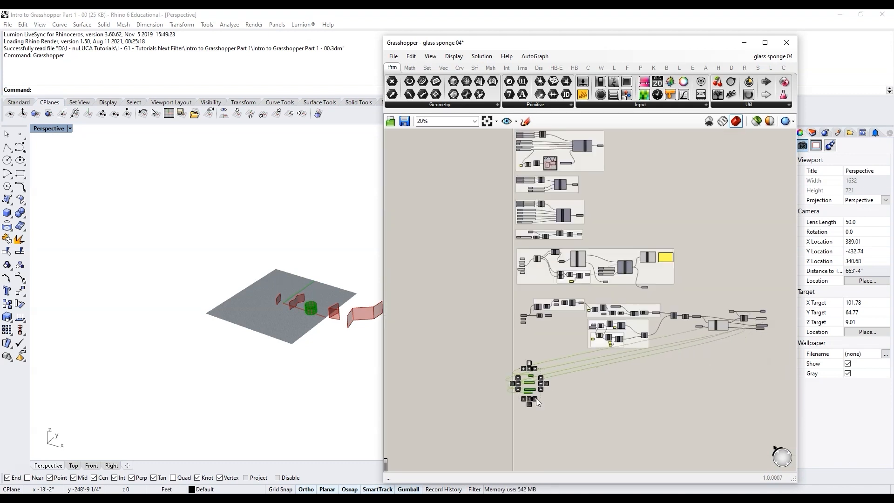
Step: Set the wire display to Hidden for the copied wrap, polylines_dependent, poly_culledCrossovers and indices_to_keep parameters
scroll(535, 398, "up", 8)
right_click(514, 322)
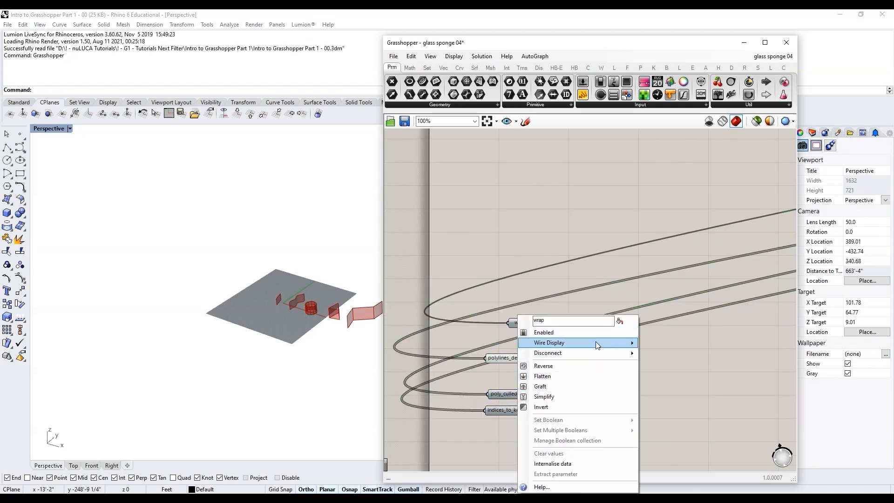
left_click(661, 364)
right_click(511, 358)
mouse_move(543, 342)
left_click(652, 364)
right_click(501, 395)
left_click(649, 364)
right_click(502, 409)
left_click(649, 364)
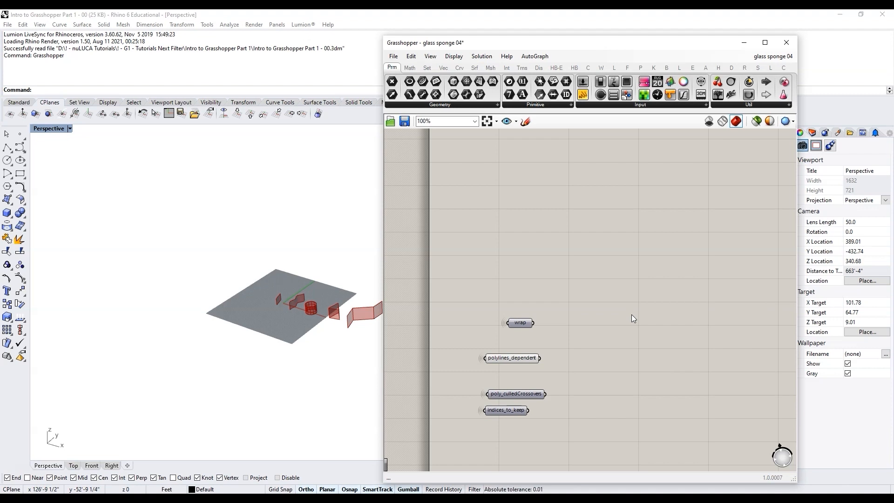
Step: Add a Square Root component to the canvas beside the copied parameters
scroll(447, 340, "down", 2)
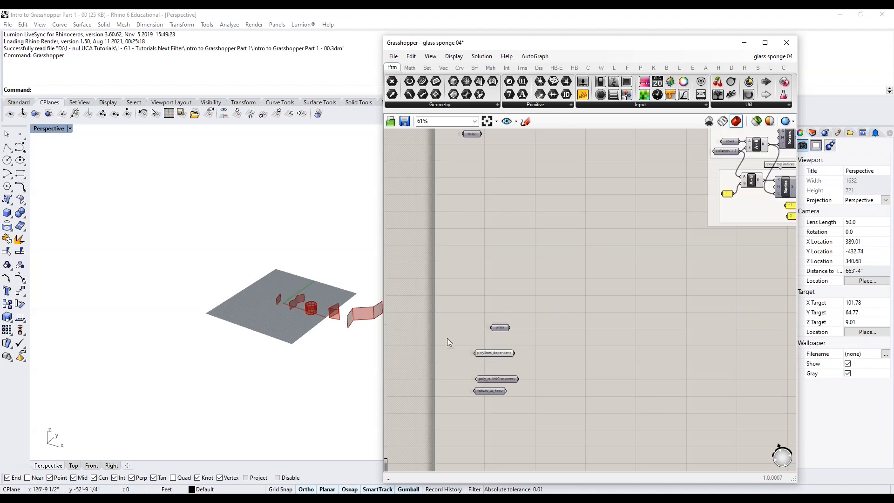
scroll(567, 338, "up", 2)
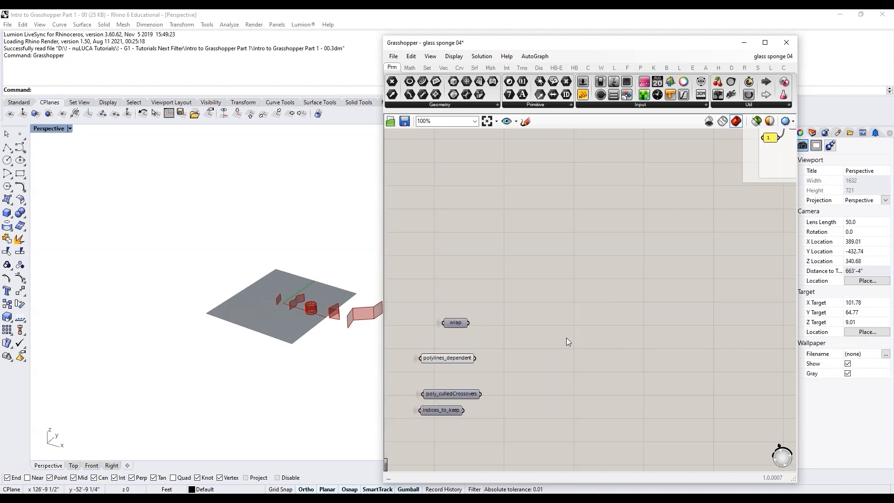
double_click(586, 314)
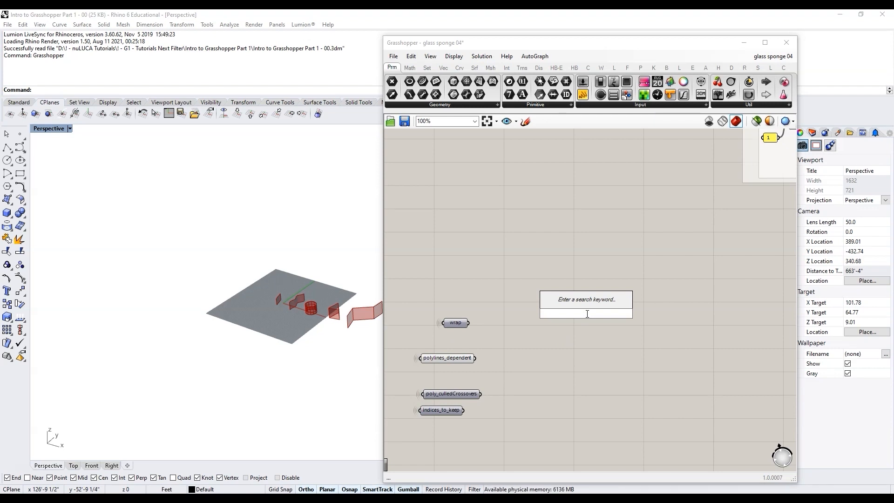
type("s")
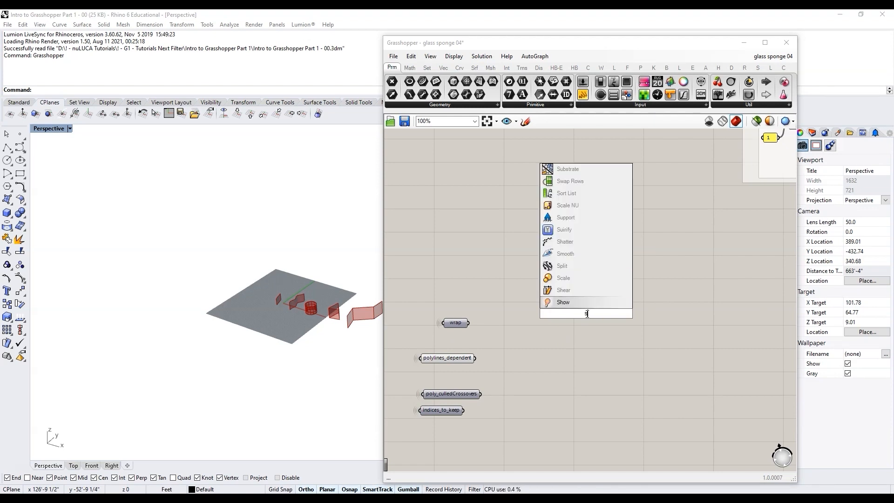
type("quare")
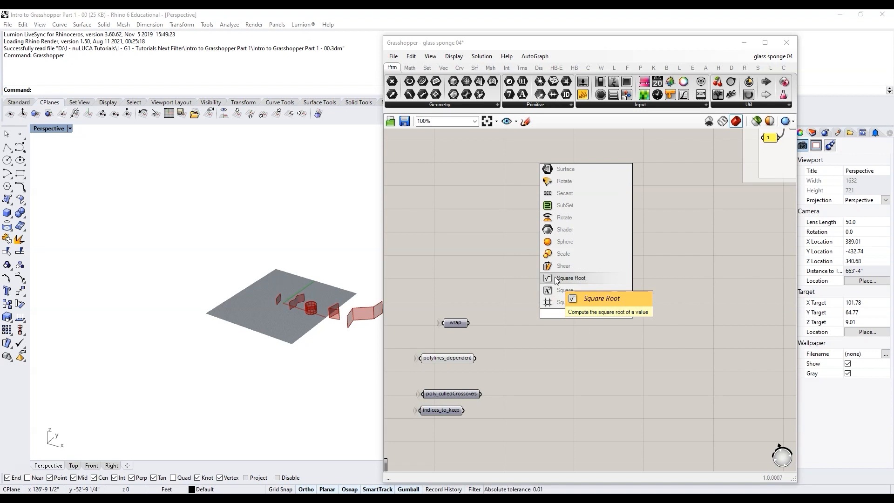
left_click(569, 278)
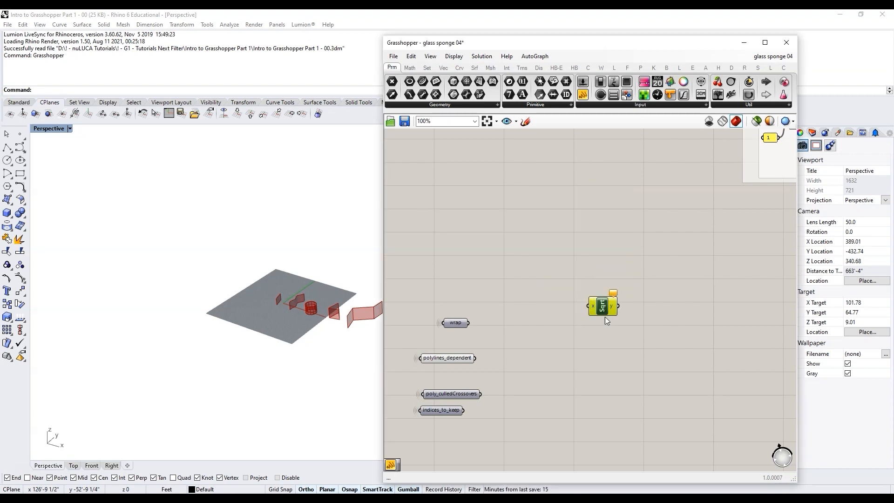
scroll(605, 317, "up", 2)
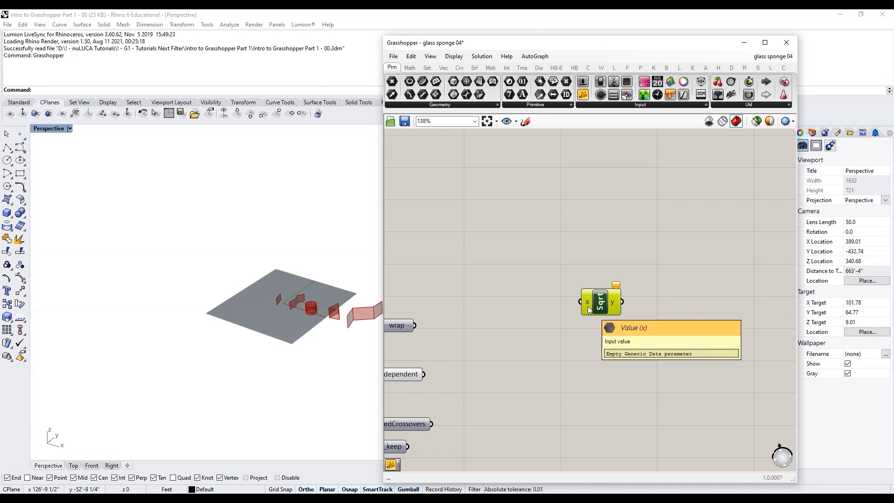
Step: Create a panel containing 2 and connect it to the Square Root component's x input
double_click(552, 326)
type("//")
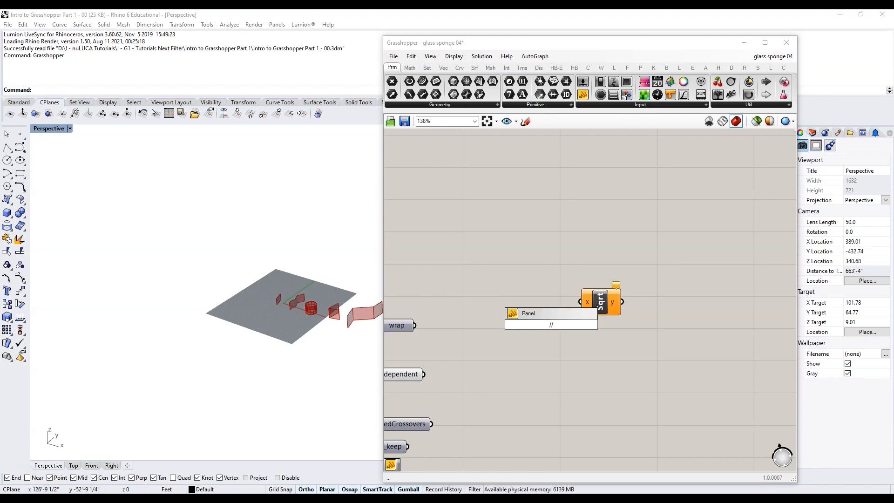
type("2")
key("Return")
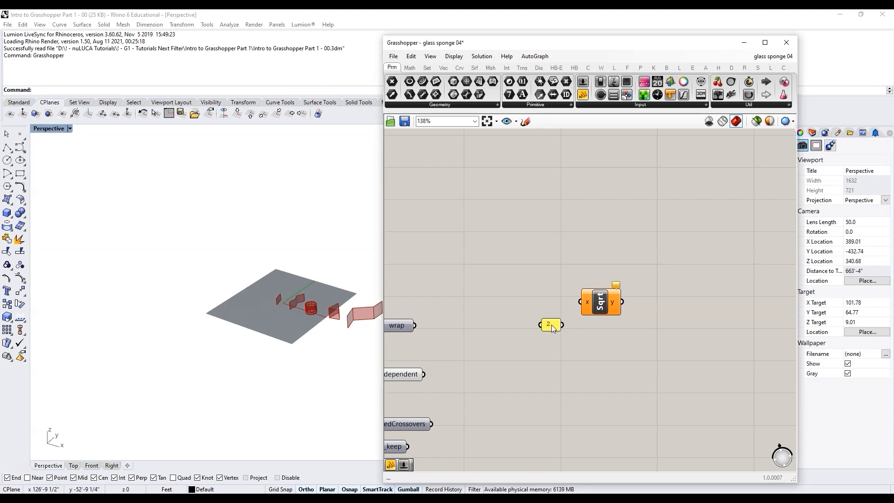
left_click_drag(564, 325, 603, 303)
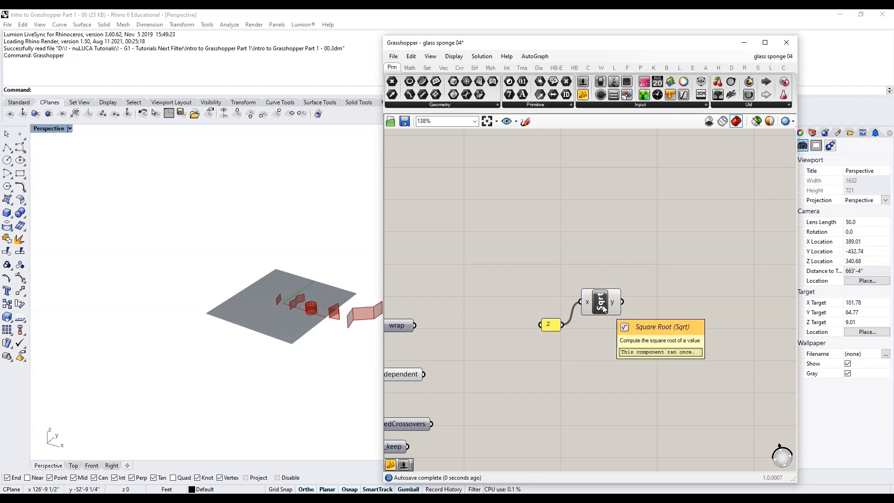
Step: Check the formula in the paper and add an Addition component that sums the square root result and the 2 panel
key("alt+Tab")
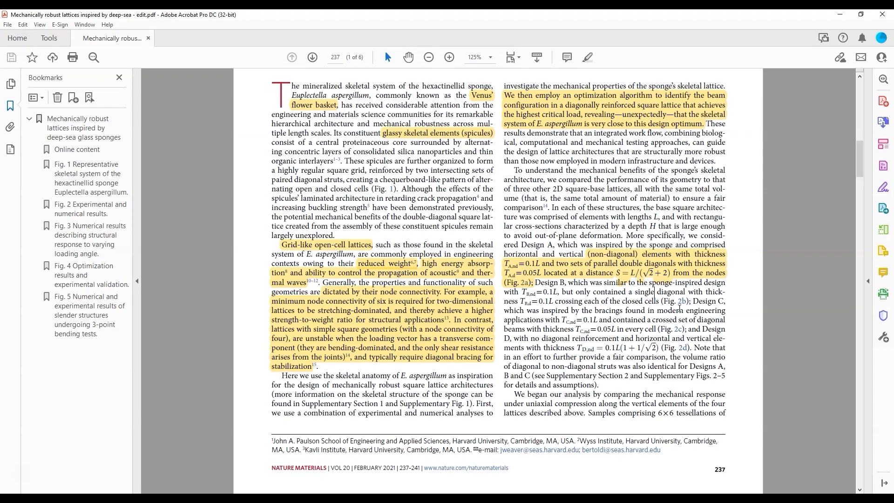
key("alt+Tab")
type("add")
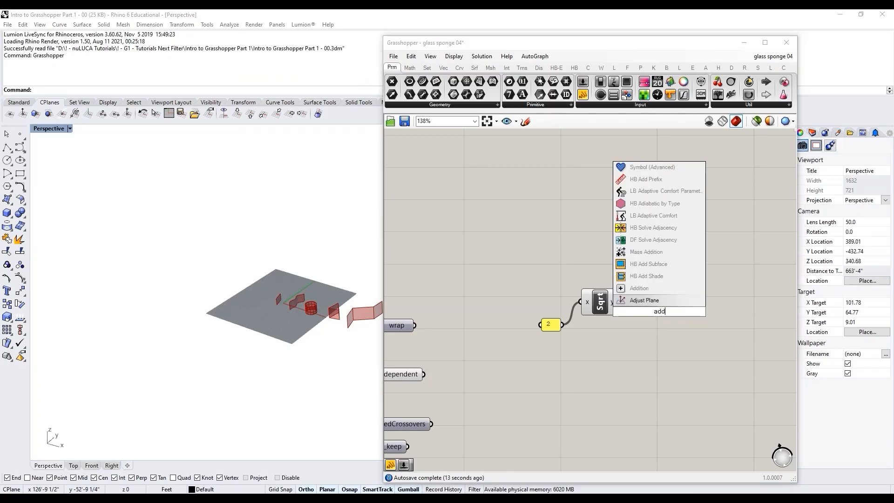
left_click(660, 304)
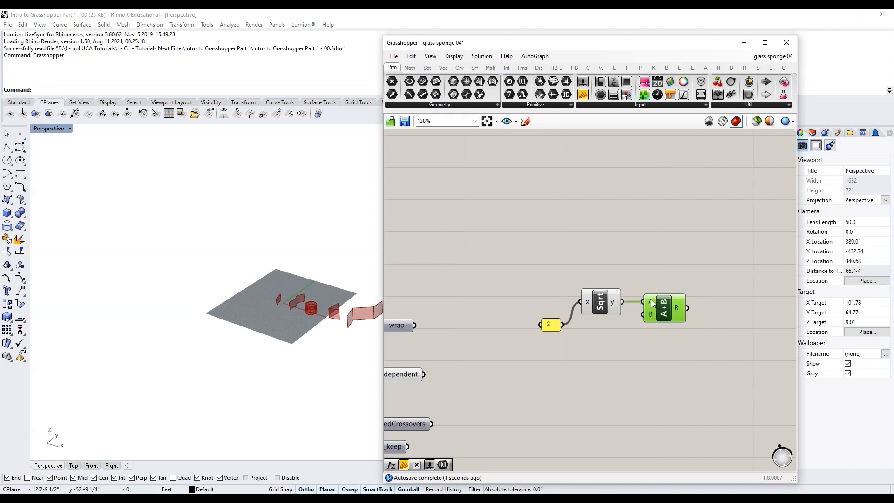
left_click_drag(564, 325, 674, 317)
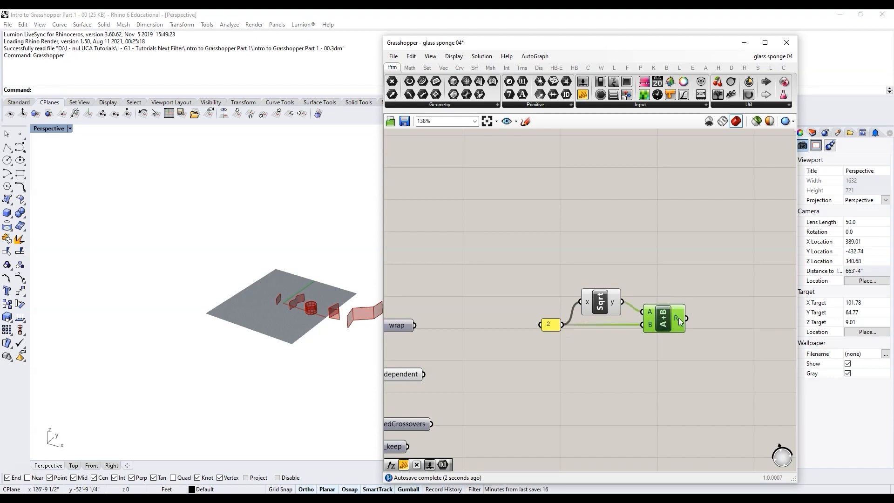
mouse_move(678, 317)
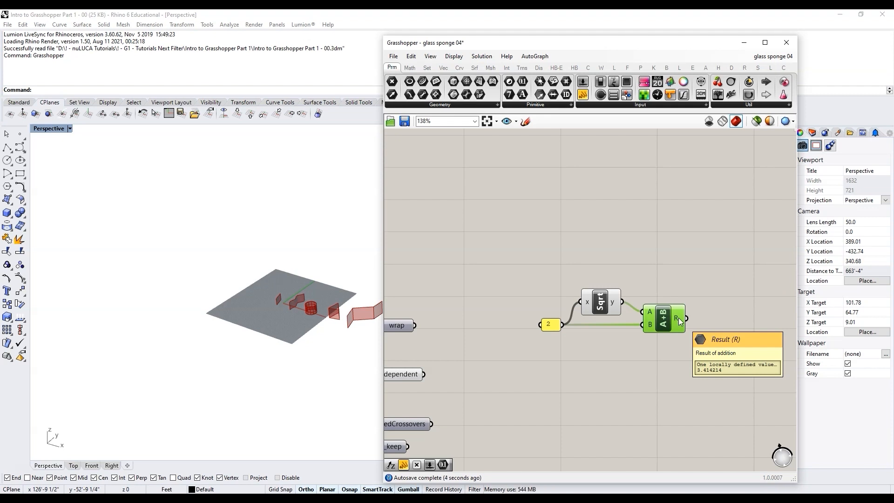
left_click(690, 359)
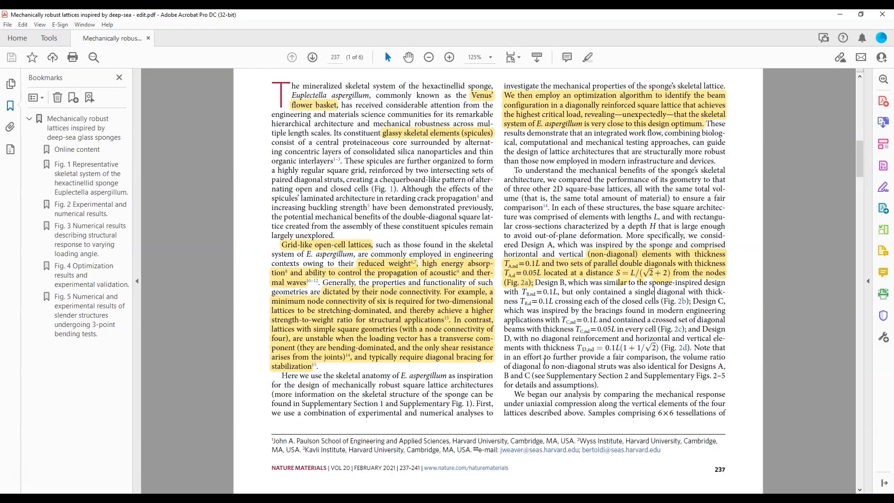
Step: Create a panel containing 1 above the Addition component
scroll(448, 303, "down", 3)
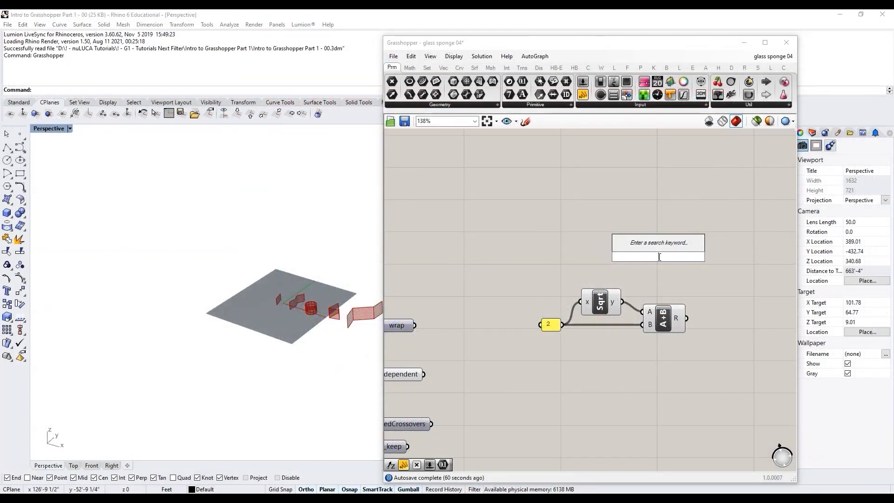
double_click(658, 253)
type("//1")
key("Return")
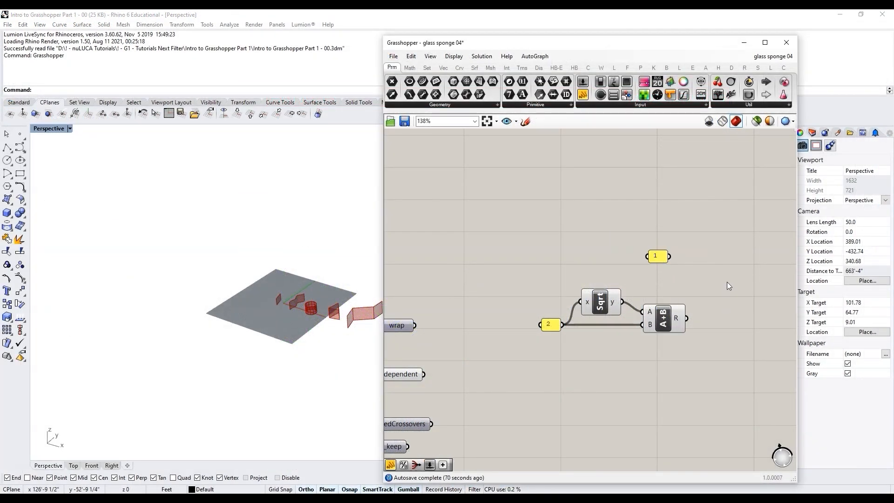
Step: Add a Division component with the 1 panel wired to A and the addition result wired to B
double_click(727, 281)
type("/")
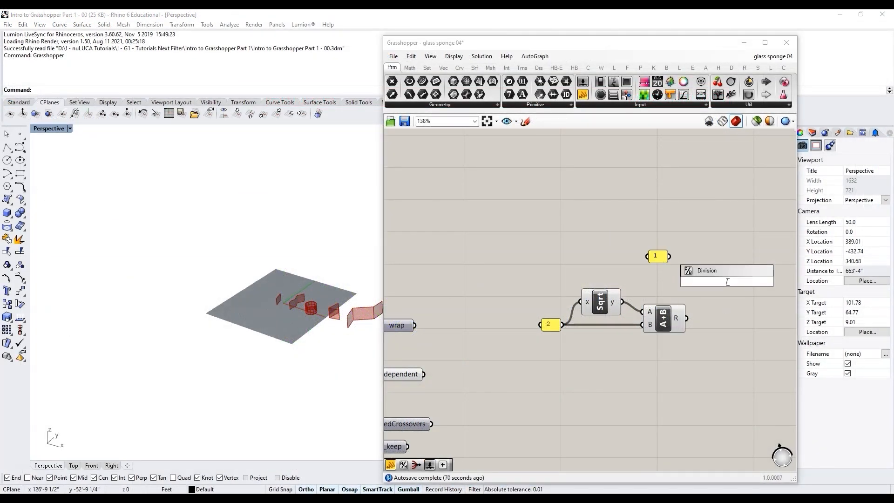
key("Return")
left_click_drag(669, 256, 704, 275)
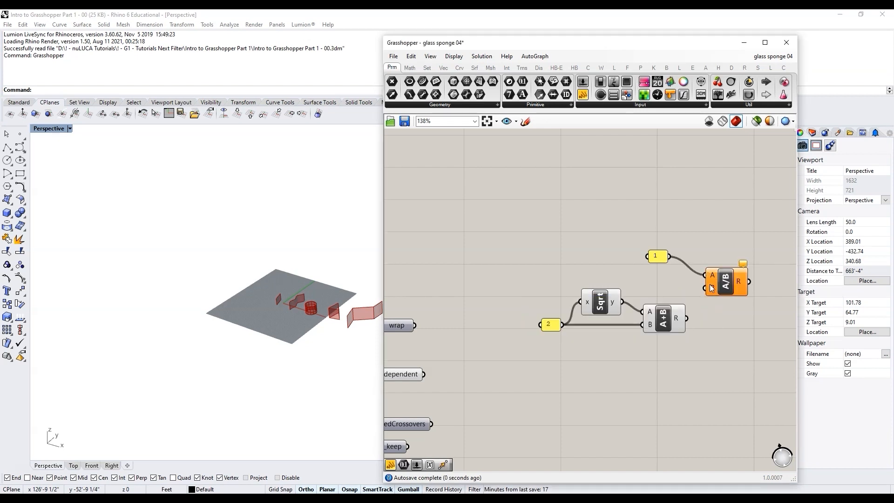
left_click_drag(694, 308, 728, 289)
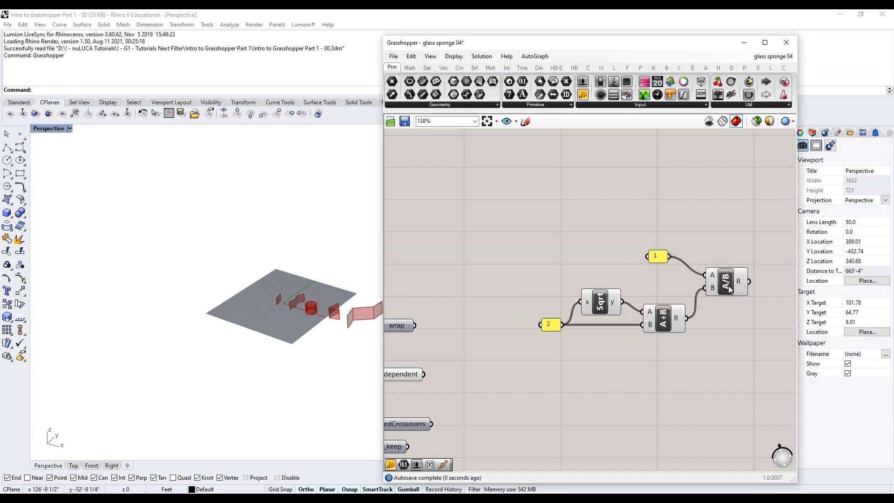
mouse_move(742, 283)
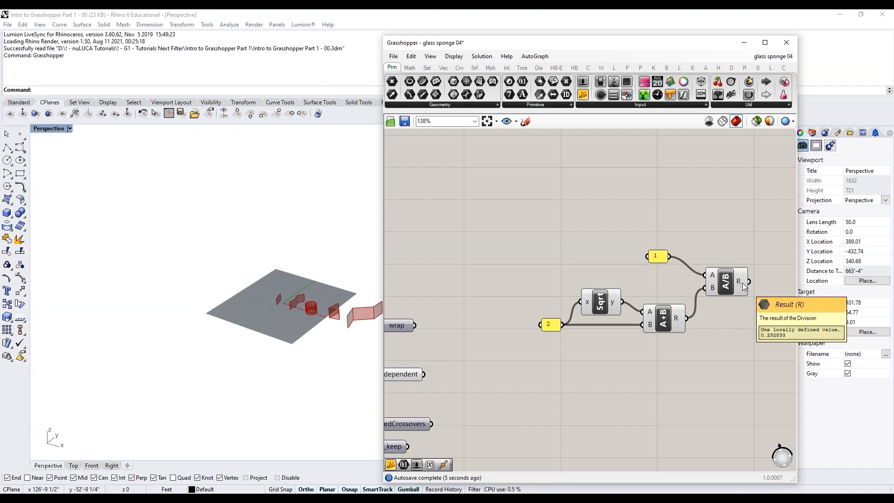
Step: Check the Fig. 1 lattice schematic in the paper and return to the Grasshopper definition
left_click(510, 500)
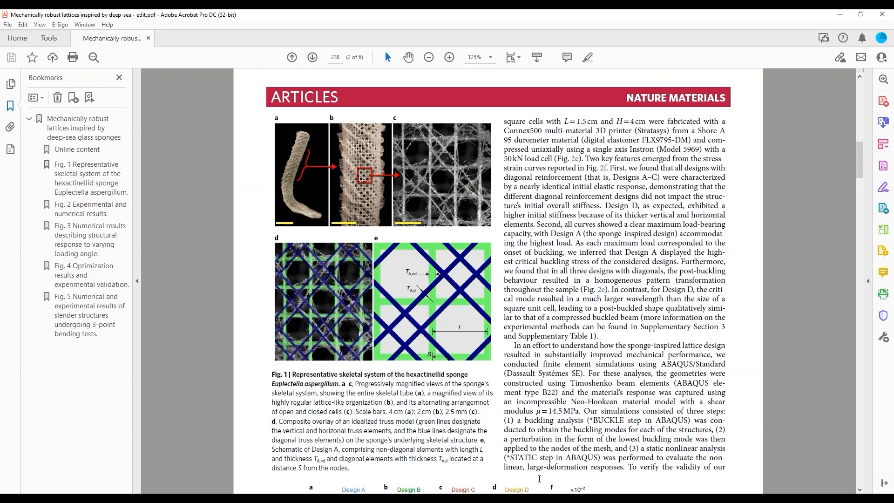
mouse_move(537, 498)
left_click(516, 473)
scroll(537, 325, "down", 3)
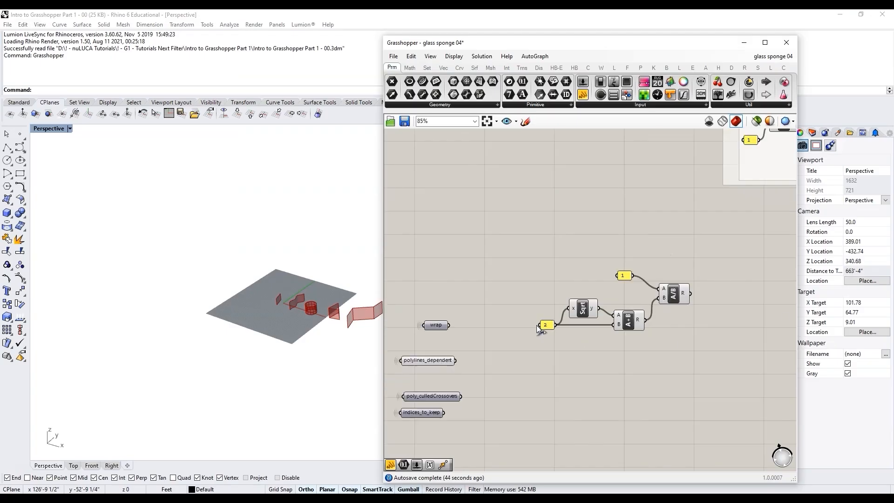
scroll(701, 298, "up", 3)
double_click(703, 261)
type("//")
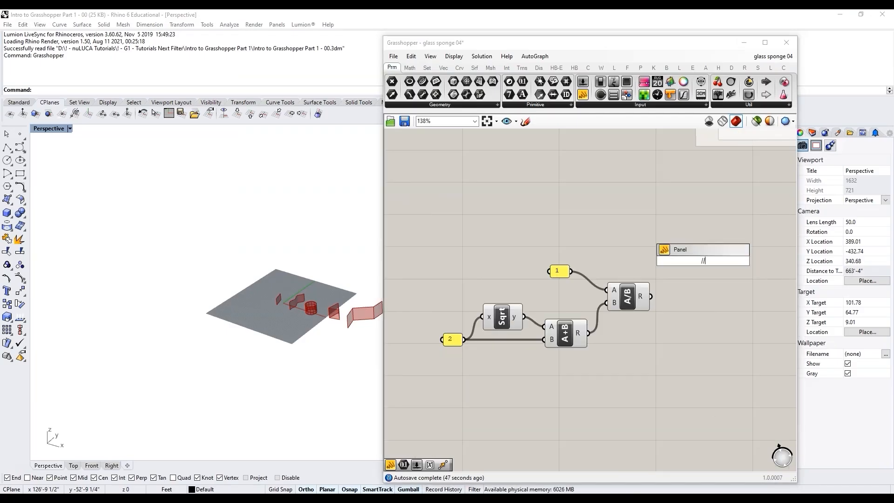
left_click(627, 273)
Step: Add a Subtraction component with the 1 panel wired to A and the division result wired to B
left_click_drag(629, 293, 627, 304)
left_click(695, 285)
double_click(696, 287)
type("-")
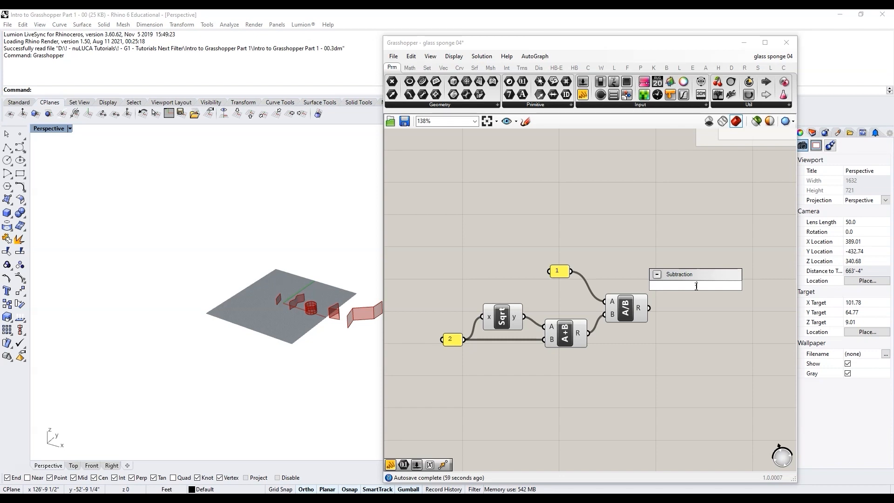
key("Return")
left_click_drag(673, 278, 571, 270)
left_click_drag(648, 307, 684, 282)
Step: Read the subtraction and division results in two temporary panels, and delete both panels
right_click_drag(531, 303, 428, 335)
double_click(658, 291)
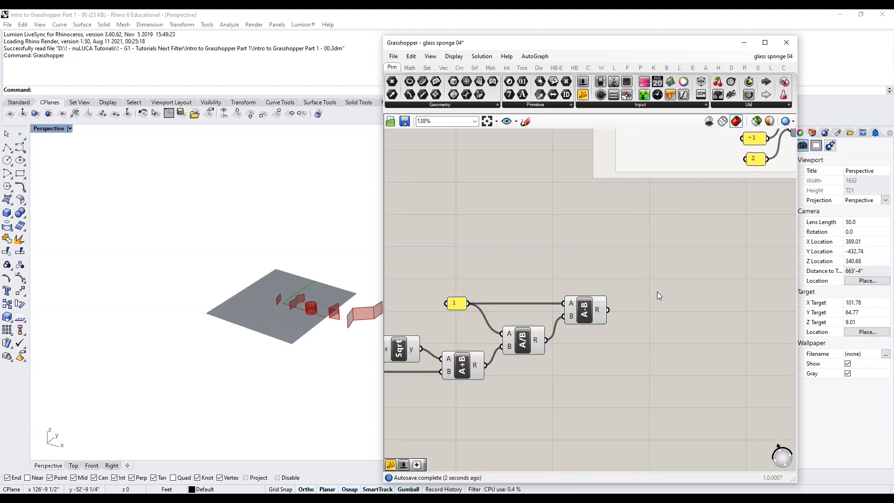
type("//")
key("Return")
left_click_drag(657, 292, 692, 278)
left_click_drag(608, 310, 676, 368)
left_click(540, 376)
left_click_drag(546, 340, 643, 354)
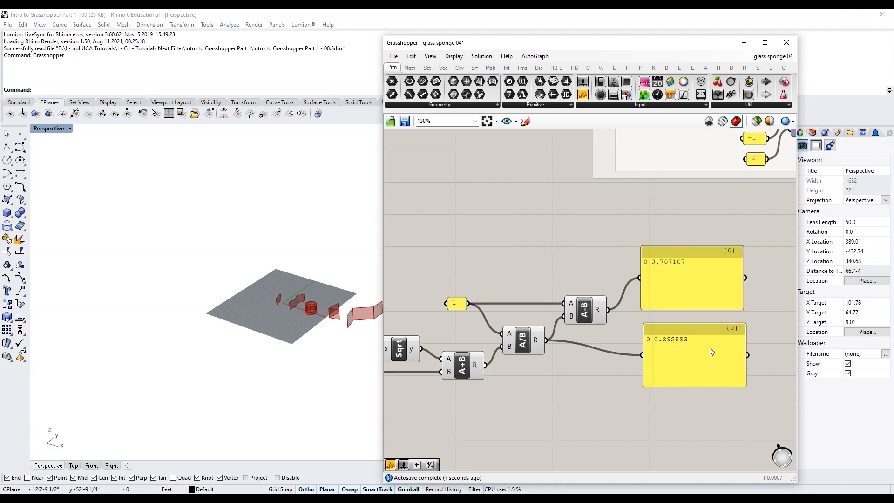
left_click_drag(732, 415, 676, 255)
key("Delete")
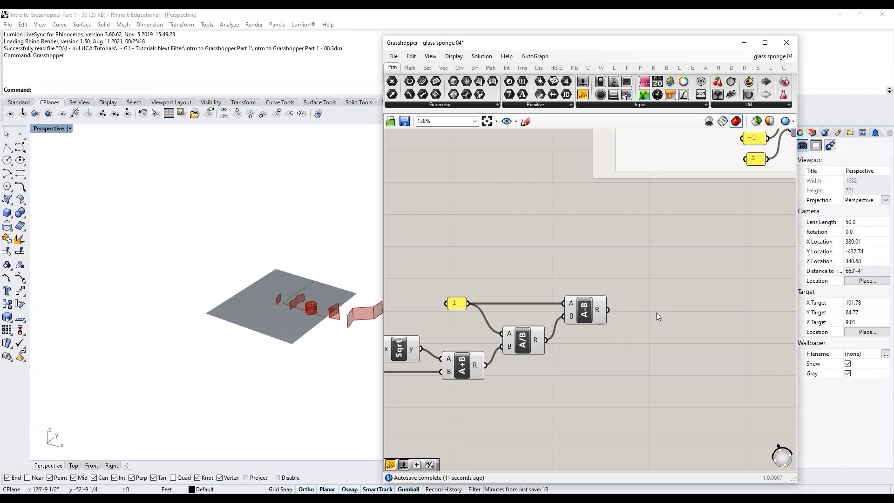
Step: Add a Merge component with the division result wired to D1 and the subtraction result to D2
double_click(656, 316)
type("merge")
key("Return")
left_click_drag(545, 340, 661, 337)
left_click_drag(607, 310, 636, 346)
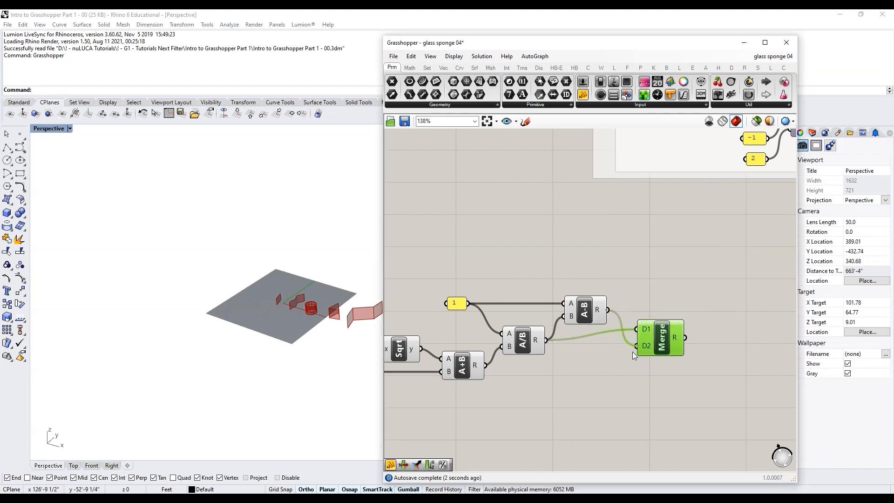
scroll(656, 356, "up", 4)
left_click(655, 337)
left_click_drag(675, 321, 668, 334)
Step: Examine the cylinder's grid in the Rhino viewport and the curves held by the polylines_dependent parameter
scroll(668, 333, "down", 3)
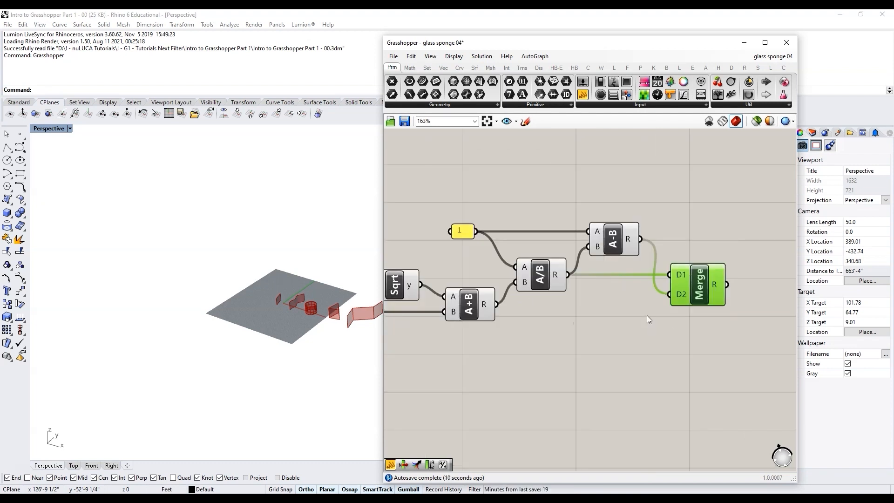
scroll(646, 314, "down", 2)
scroll(310, 312, "up", 6)
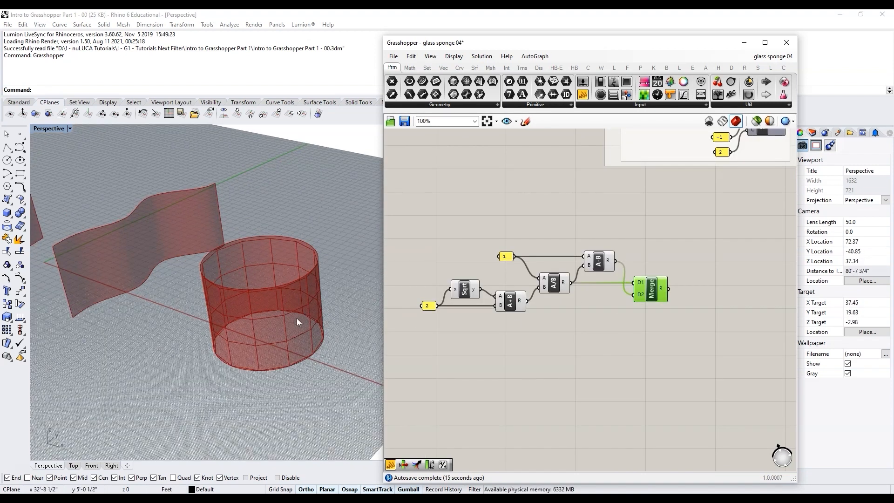
scroll(297, 321, "up", 6)
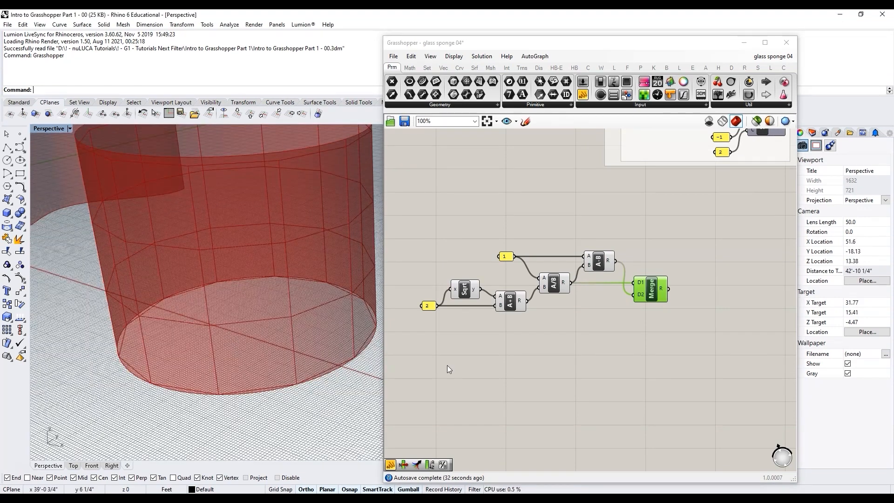
scroll(491, 354, "down", 6)
scroll(441, 349, "up", 4)
left_click_drag(454, 396, 397, 304)
left_click_drag(418, 347, 420, 350)
left_click(538, 387)
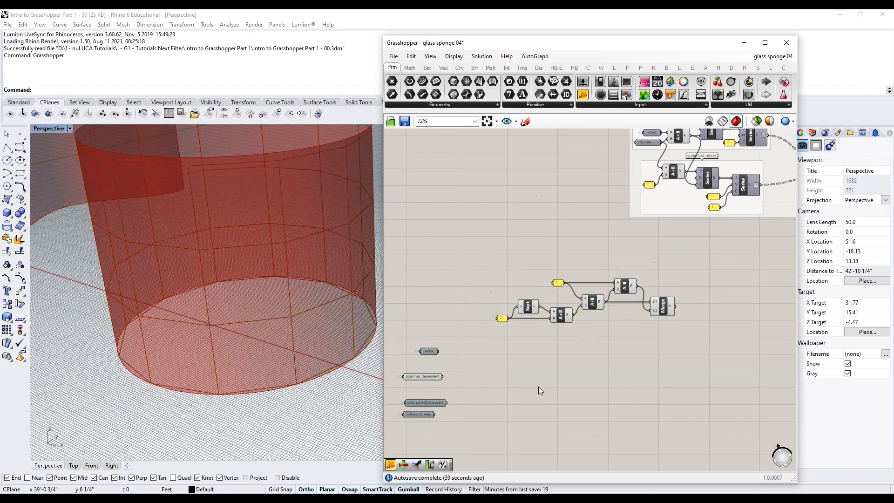
scroll(441, 377, "up", 2)
left_click(440, 376)
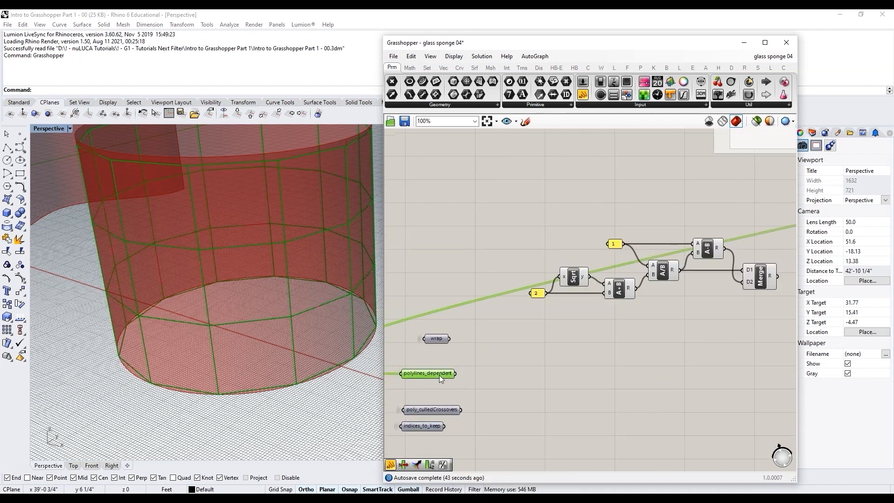
mouse_move(440, 375)
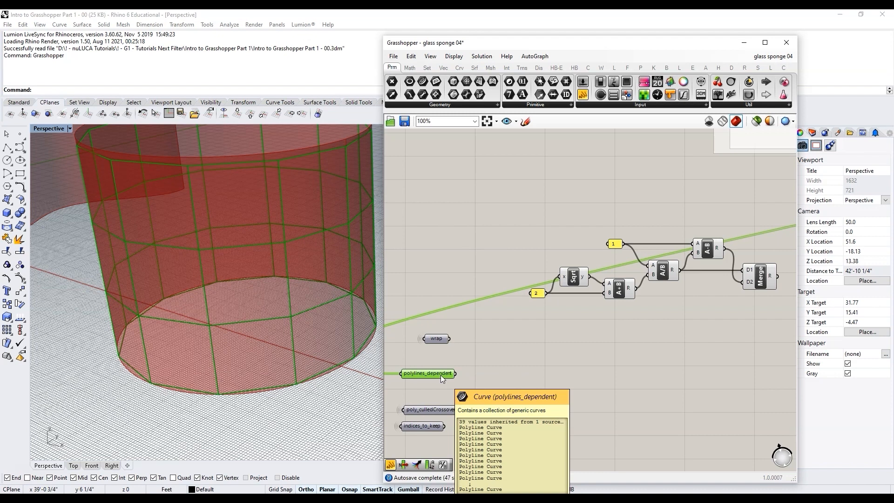
Step: Add a List Item component and wire the polylines_dependent curves to its L input
double_click(519, 364)
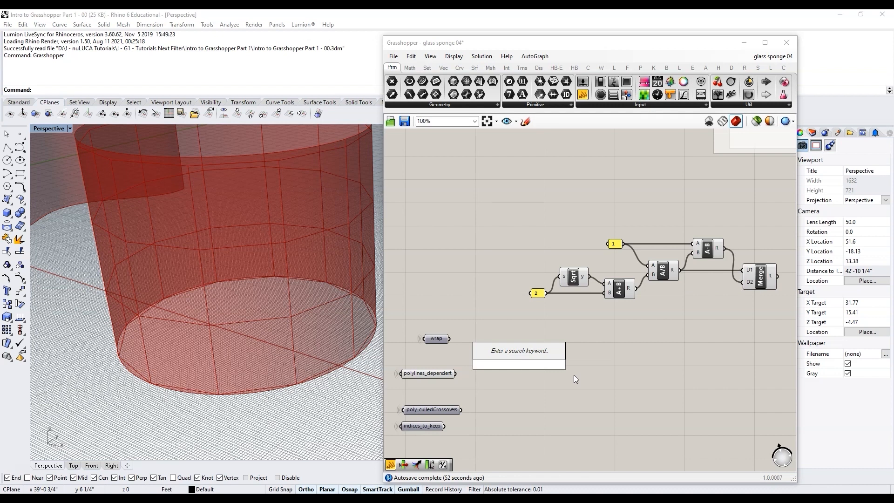
type("list i")
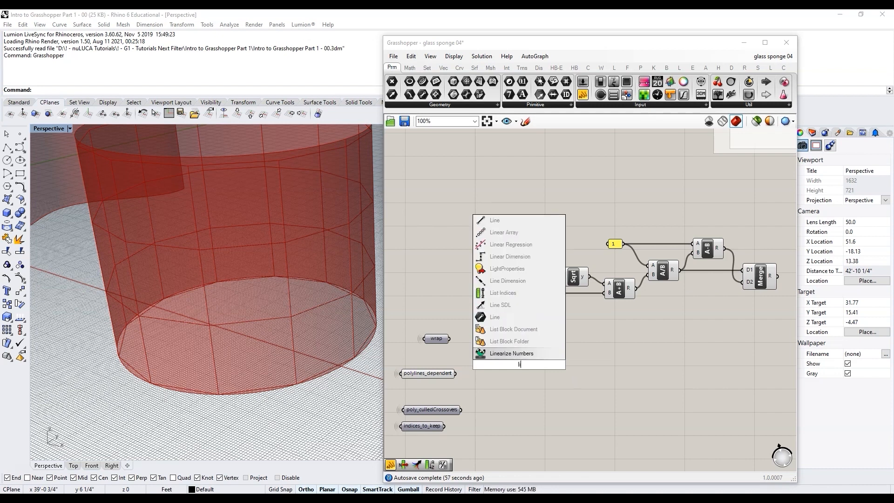
type("tem")
key("Return")
left_click_drag(455, 373, 504, 356)
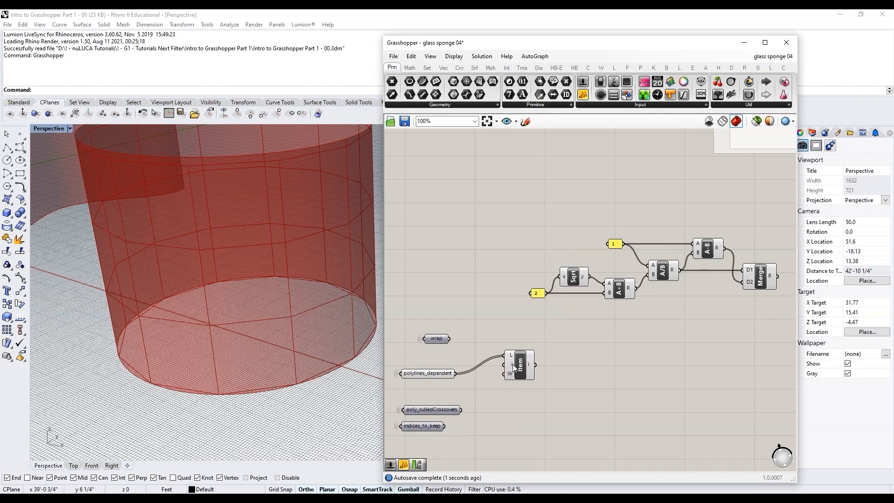
left_click(521, 365)
Step: Add an Explode component and wire the List Item's polyline to its C input
right_click_drag(343, 352, 272, 379)
scroll(191, 335, "up", 6)
scroll(286, 361, "down", 8)
right_click_drag(319, 342, 251, 362)
scroll(194, 264, "up", 8)
double_click(541, 362)
type("explor")
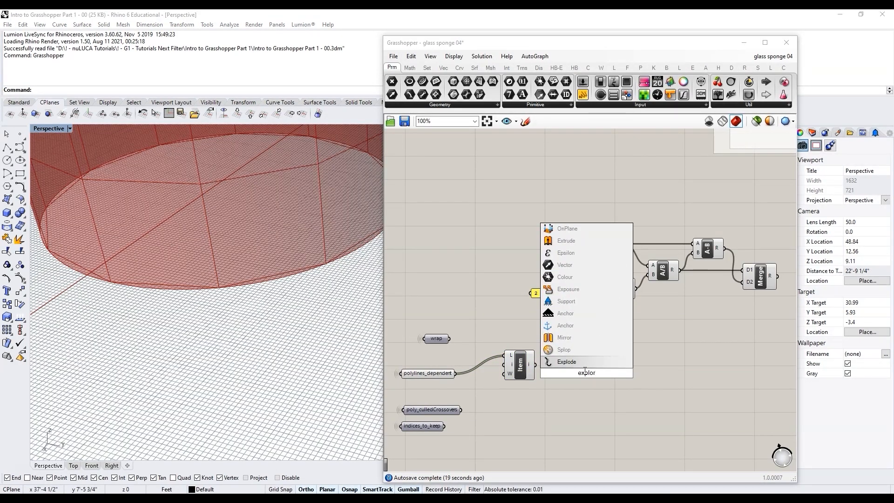
key("Return")
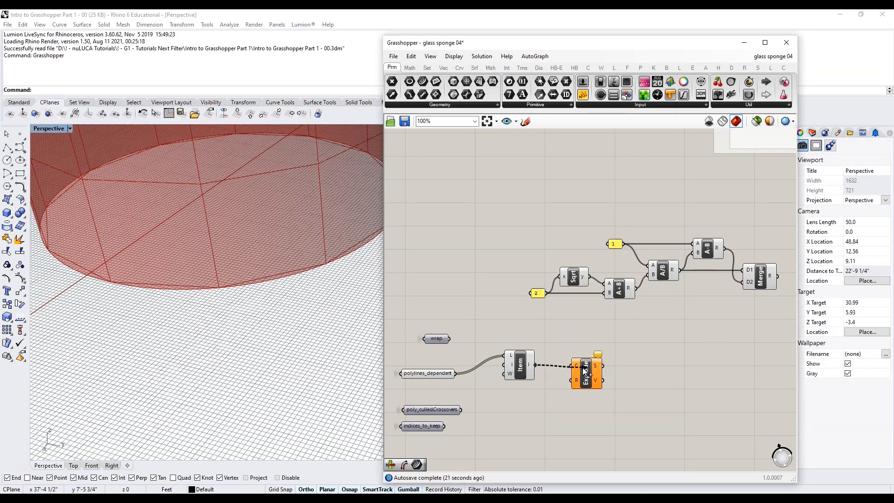
left_click_drag(534, 364, 568, 367)
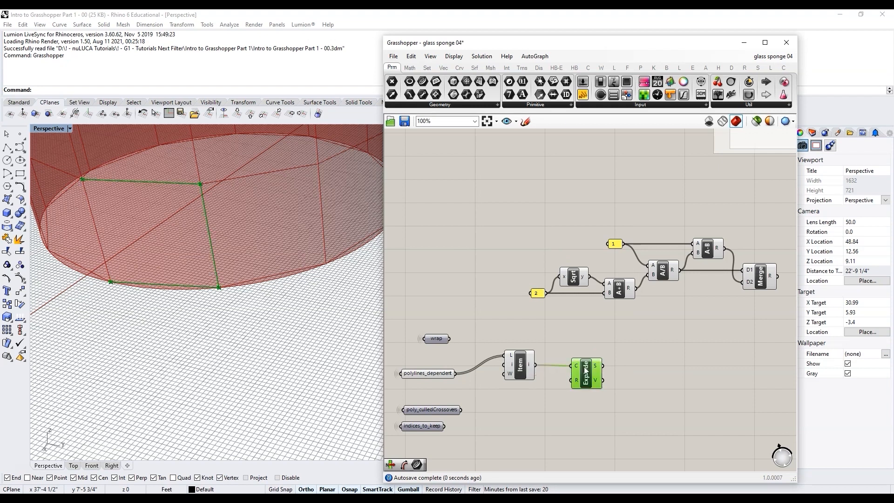
Step: Add a second List Item component and wire the Explode segments output S to its L input
double_click(646, 371)
type("list")
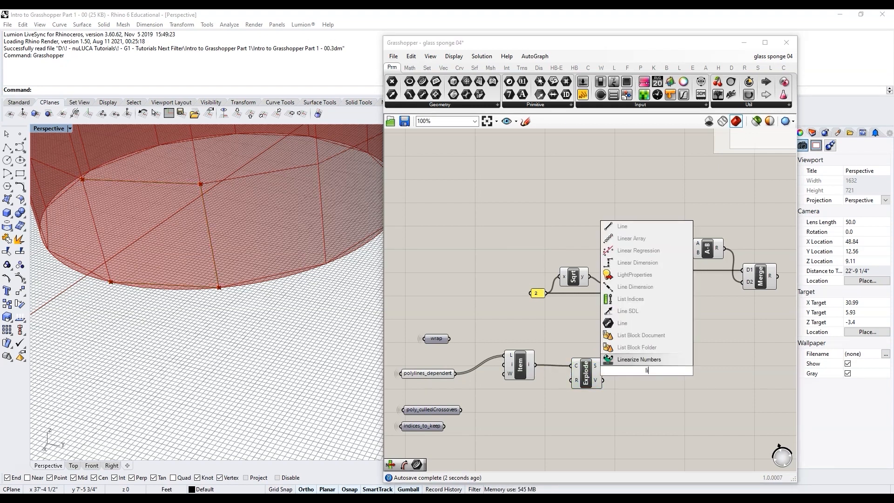
key("Up")
key("Up")
key("Up")
key("Up")
key("Up")
key("Up")
key("Up")
key("Up")
key("Up")
key("Up")
key("Return")
left_click_drag(603, 366, 632, 362)
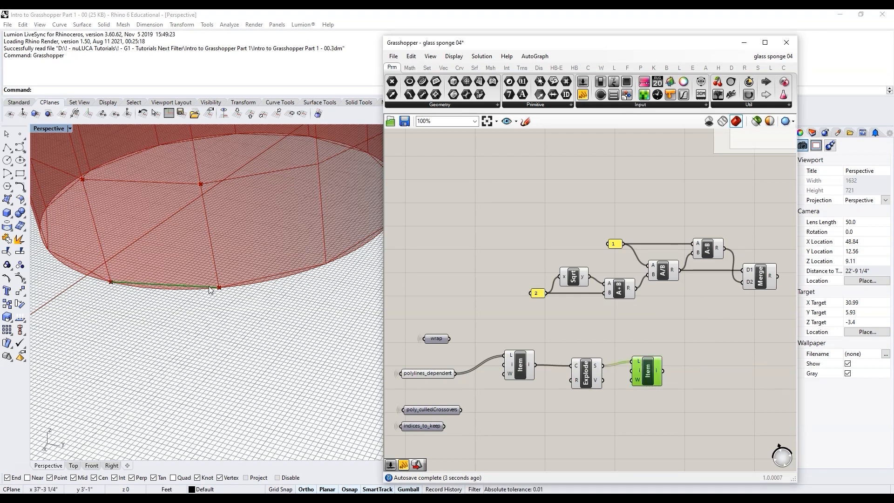
Step: Add an Evaluate Curve component and wire the second List Item's segment to its C input
right_click_drag(704, 363, 620, 361)
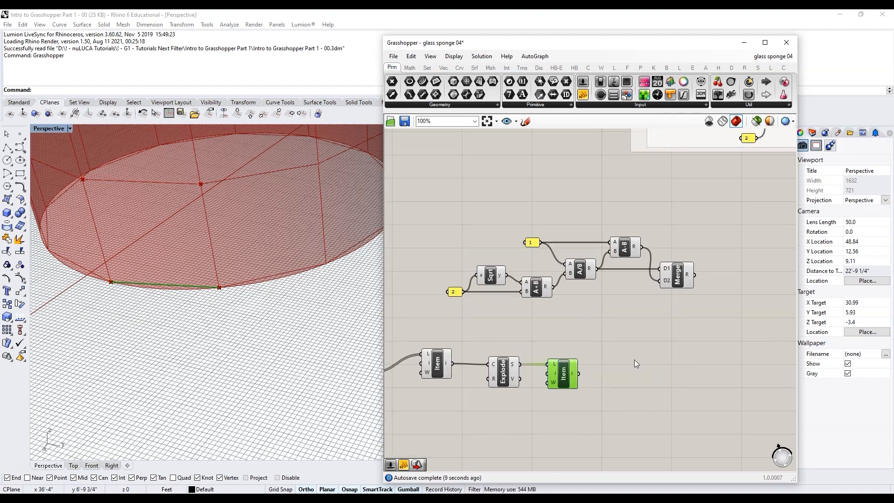
double_click(636, 363)
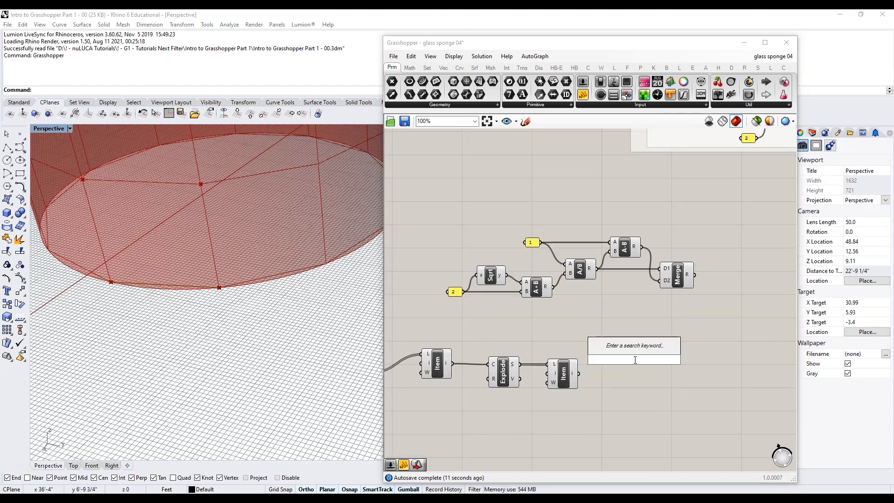
type("evalu")
left_click(637, 336)
left_click_drag(579, 372, 657, 383)
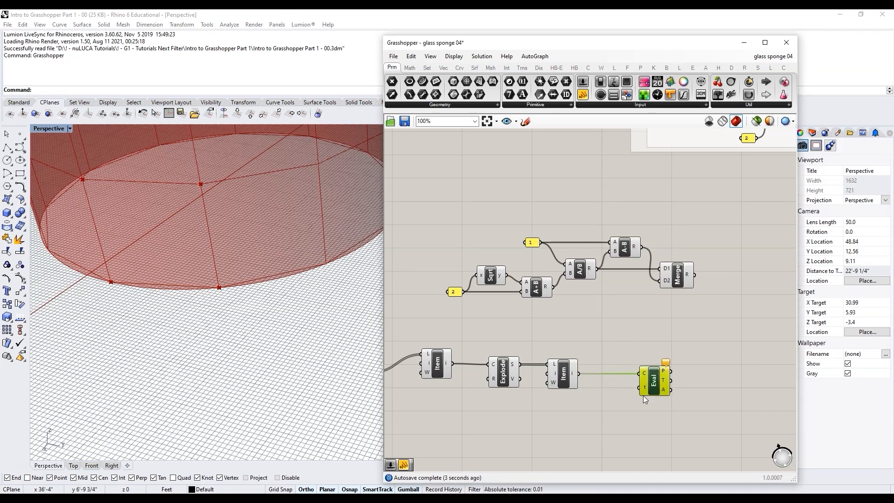
Step: Reparameterize the C input of the Evaluate Curve component
left_click(544, 226)
left_click_drag(512, 254, 512, 254)
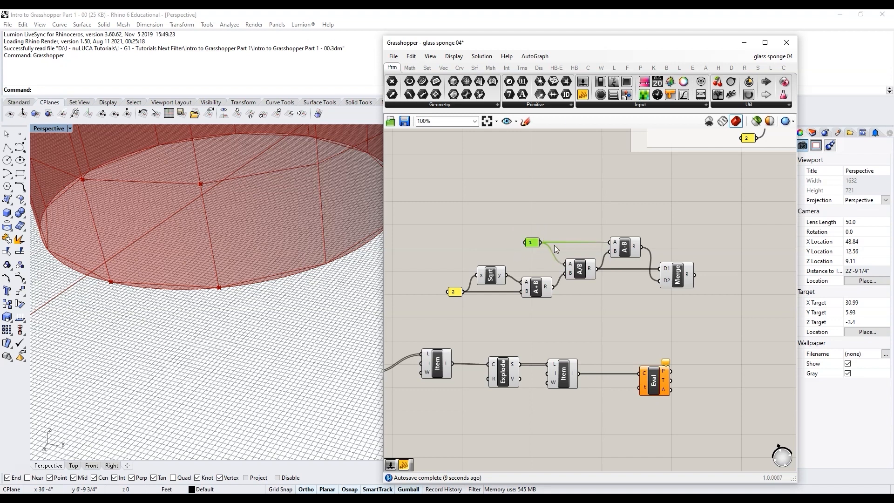
left_click_drag(653, 383, 646, 382)
left_click(613, 346)
scroll(613, 386, "up", 2)
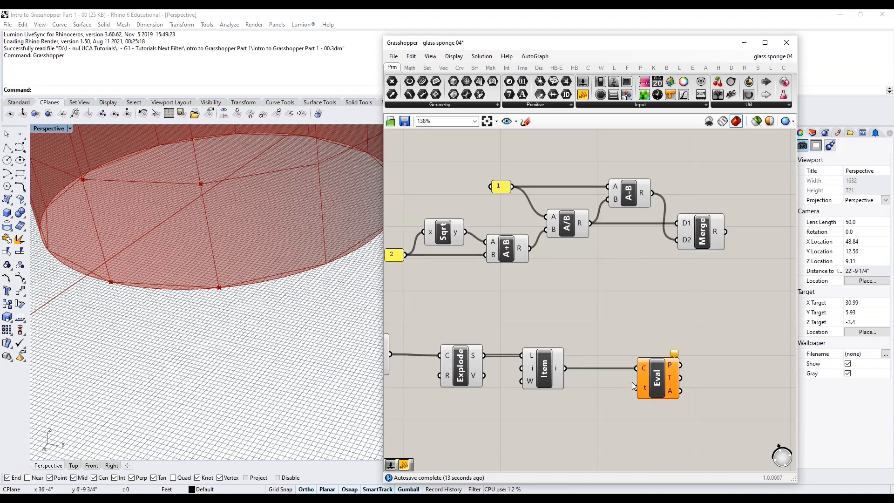
right_click(644, 369)
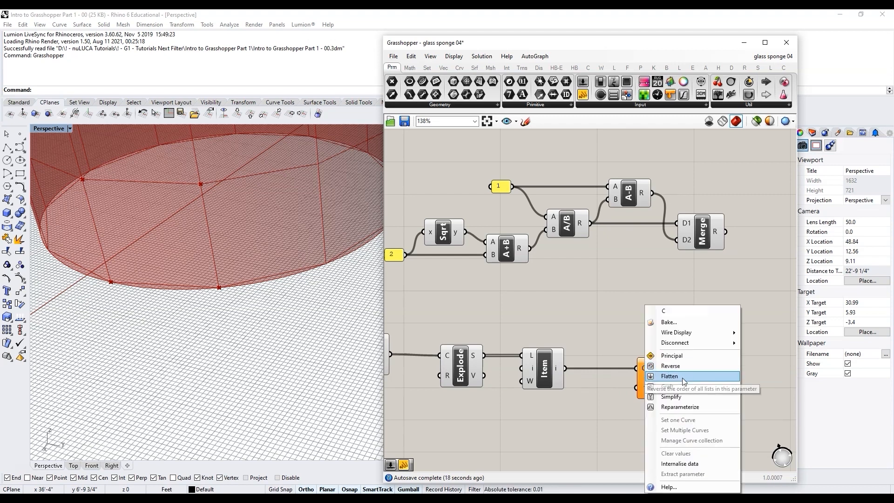
left_click(680, 406)
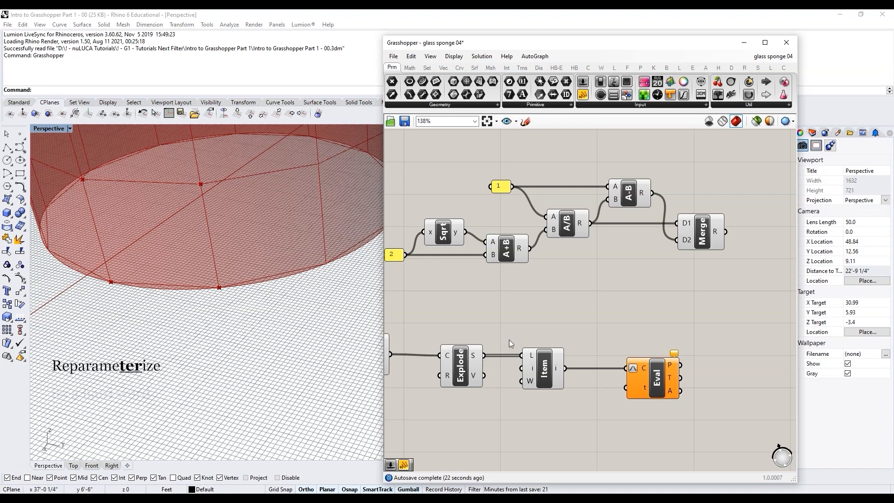
Step: Wire the Merge result to the t input of the Evaluate Curve component
left_click(542, 363)
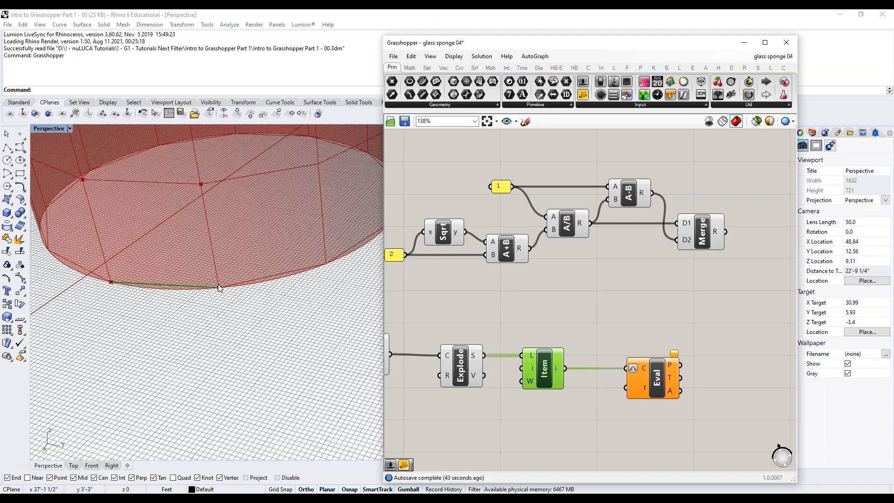
mouse_move(645, 392)
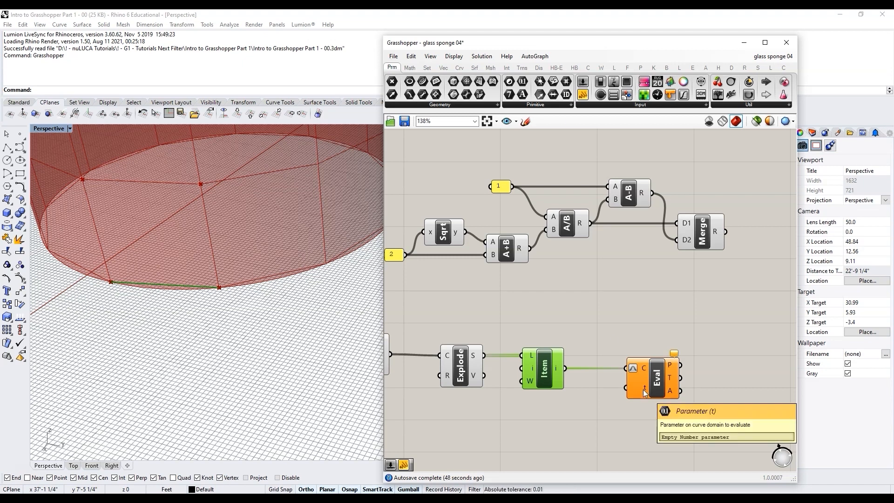
left_click(714, 236)
scroll(622, 272, "down", 3)
left_click_drag(715, 275, 421, 186)
left_click(639, 289)
left_click_drag(696, 243, 623, 359)
mouse_move(636, 356)
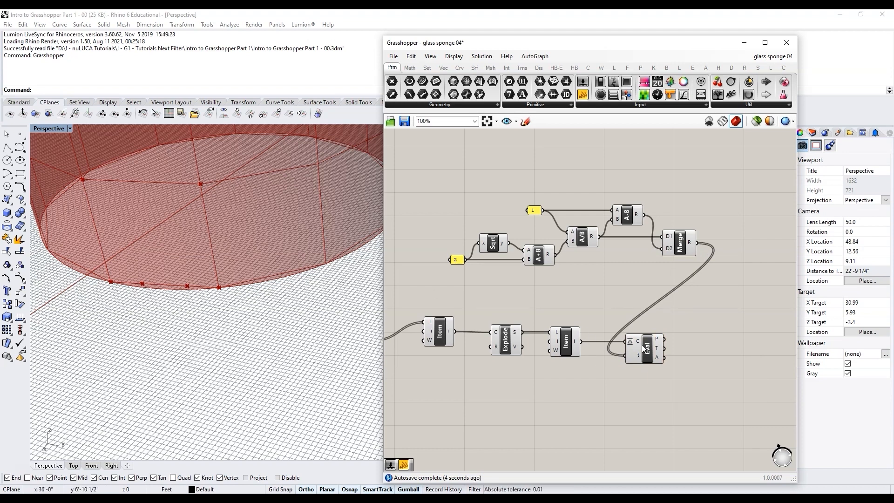
Step: Examine the evaluated points on the cell edge and compare them with the Fig. 1 lattice schematic in the Acrobat paper
left_click(643, 349)
mouse_move(183, 285)
right_mouse_down()
mouse_move(195, 303)
mouse_move(211, 296)
mouse_move(195, 291)
right_mouse_up()
scroll(166, 283, "up", 4)
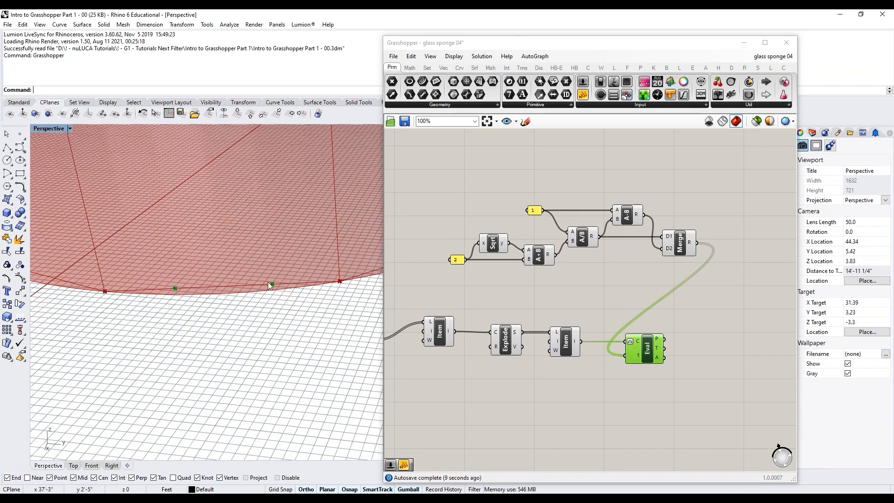
scroll(251, 345, "down", 6)
left_click(378, 501)
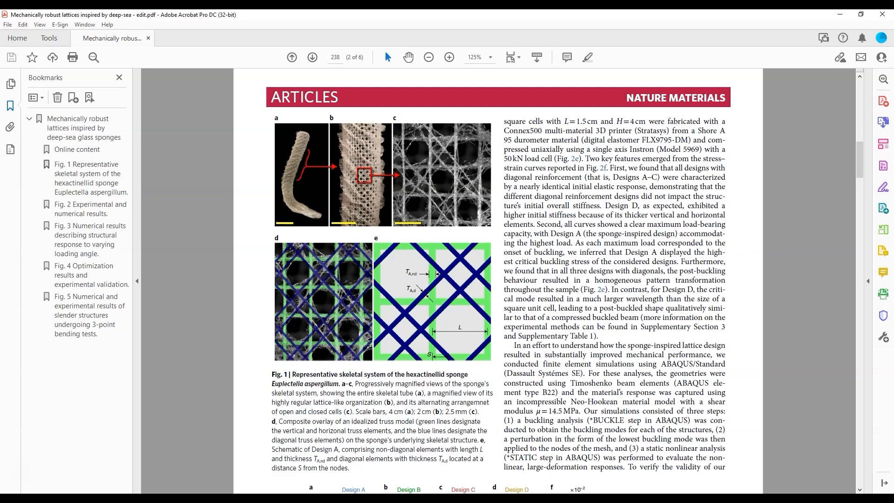
key("alt+Tab")
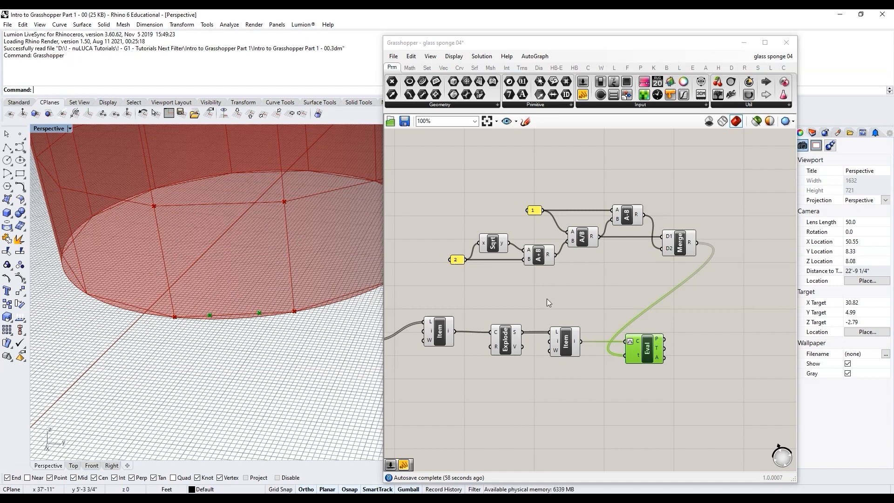
Step: Wire the first List Item's polyline directly to the C input of the Evaluate Curve component
right_click_drag(606, 290, 578, 291)
scroll(577, 291, "up", 1)
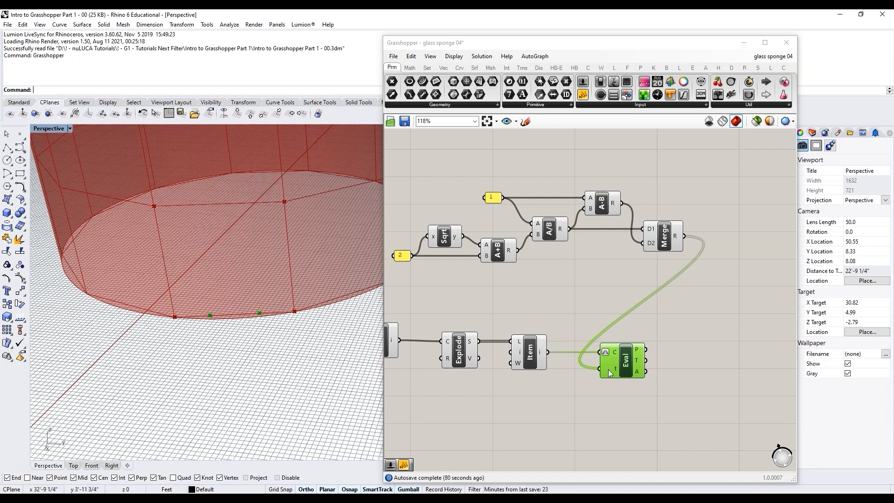
scroll(533, 348, "down", 2)
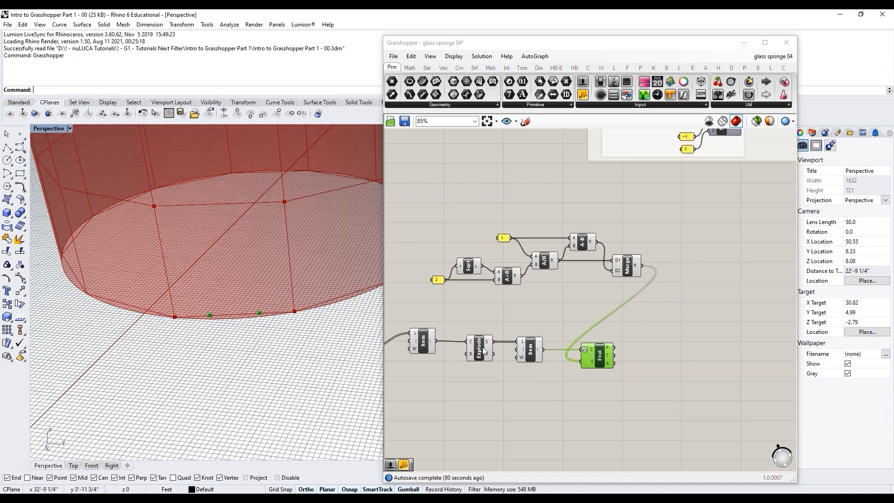
left_click(423, 344)
left_click_drag(439, 341, 577, 348)
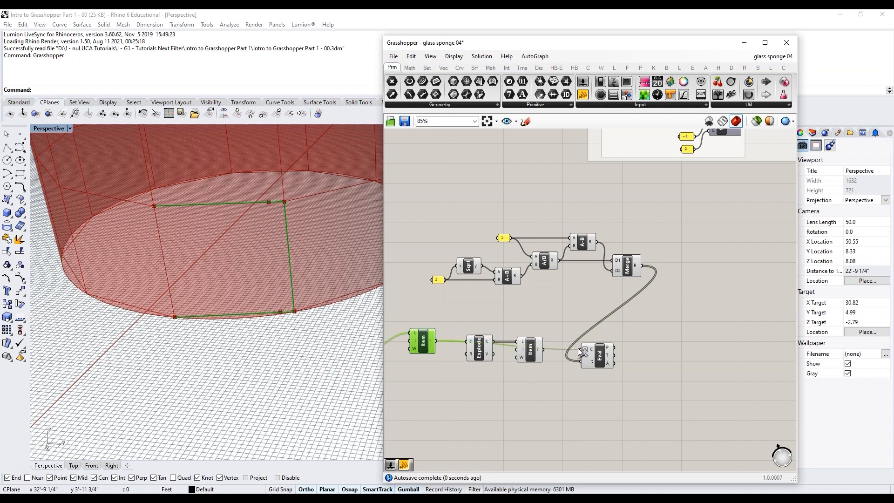
Step: Move the Explode and second List Item components below the polyline wire and check the selected open polyline in the viewport
scroll(523, 376, "up", 1)
left_click_drag(524, 376, 484, 342)
left_click_drag(522, 333, 529, 372)
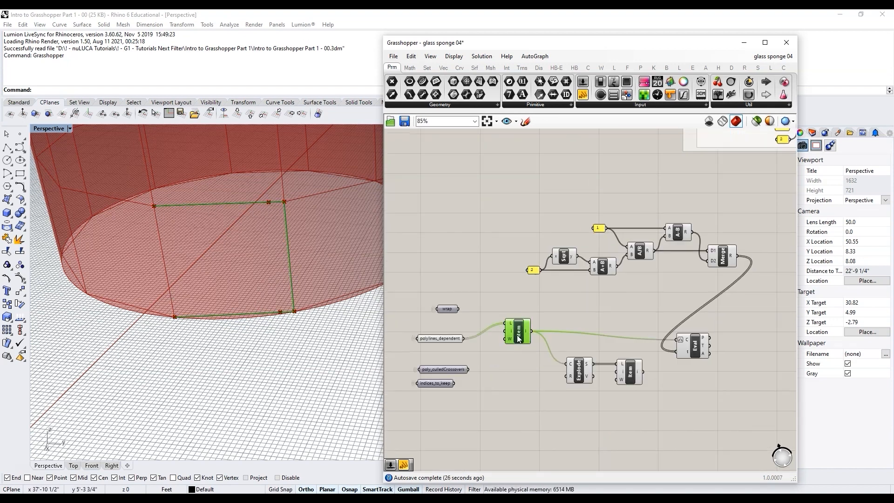
left_click(726, 254)
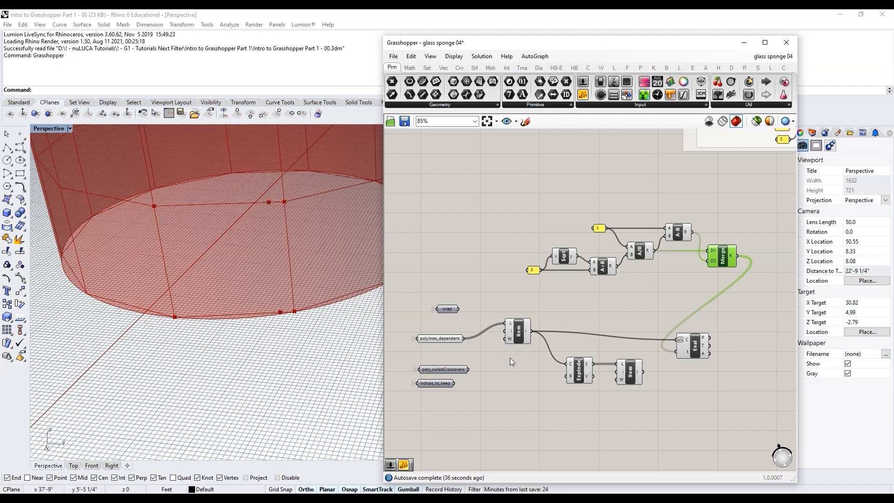
left_click(518, 333)
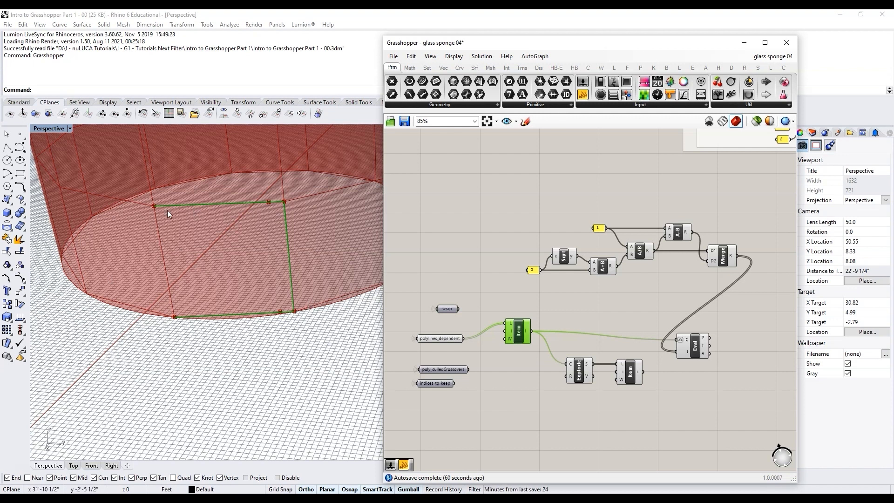
Step: Locate the PLine component that builds the cell polylines and show its preview
scroll(462, 380, "down", 5)
scroll(653, 301, "up", 7)
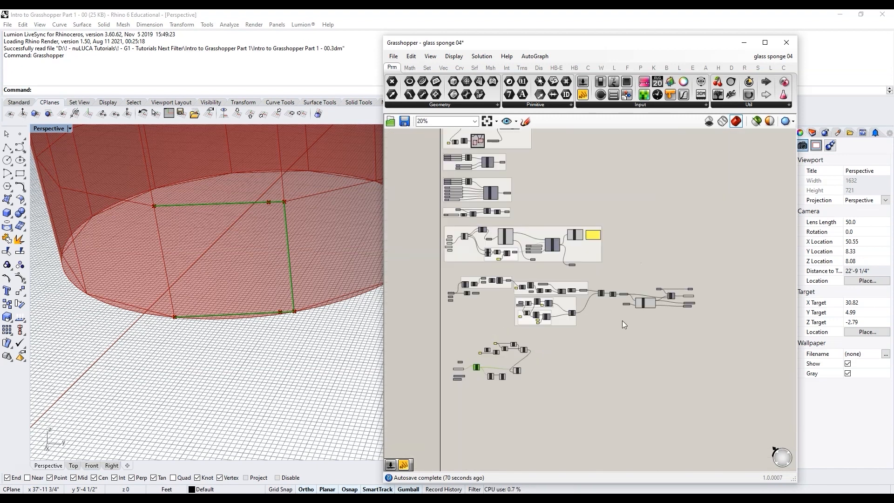
scroll(497, 244, "down", 4)
right_click_drag(424, 280, 639, 307)
scroll(610, 270, "up", 3)
scroll(725, 270, "up", 5)
left_click(689, 265)
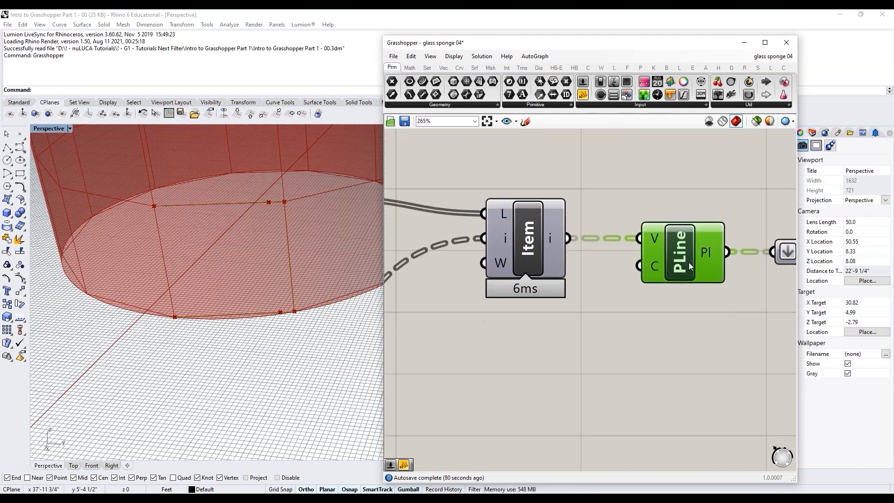
middle_click(689, 262)
left_click(709, 243)
left_click(673, 297)
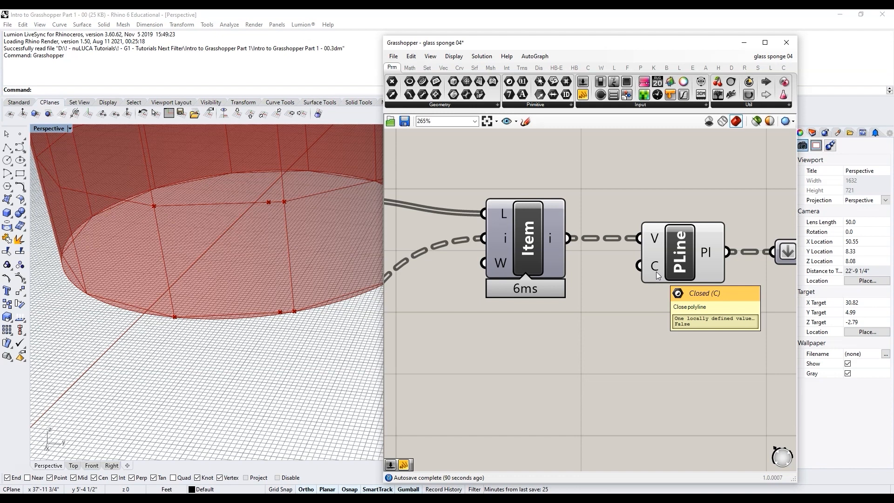
Step: Set the PLine component's C (Closed) input to True
right_click(656, 273)
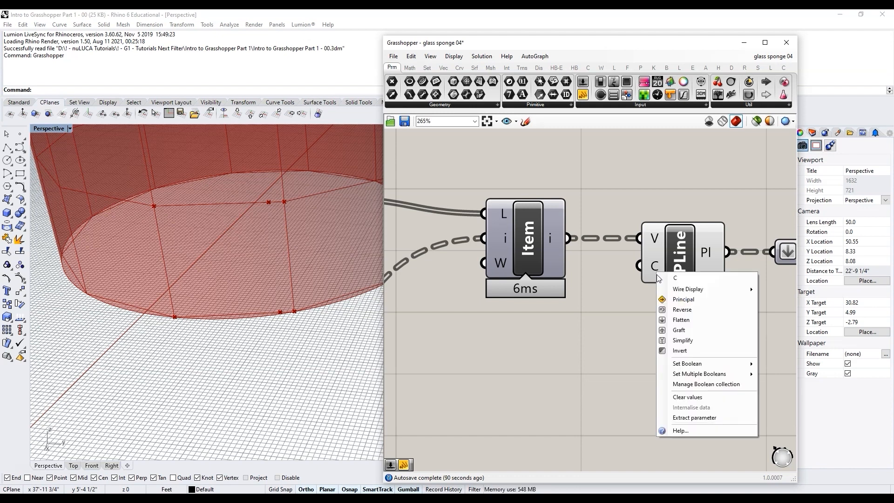
mouse_move(701, 363)
left_click(793, 375)
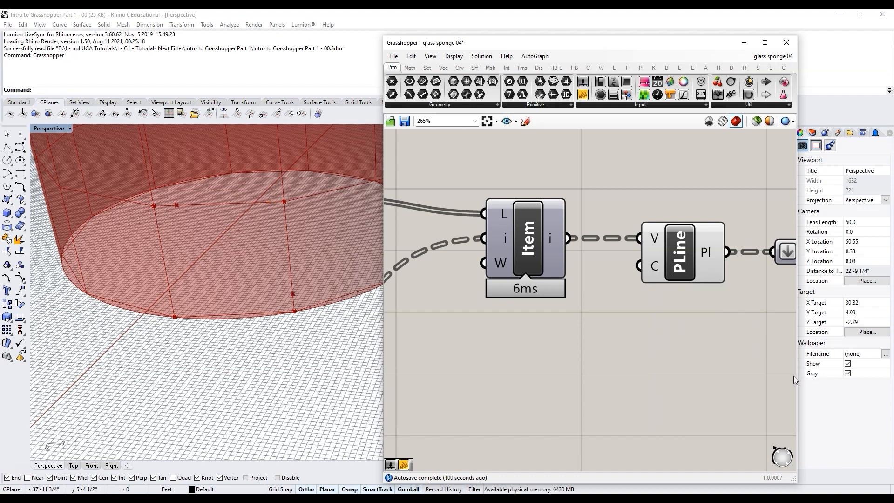
Step: Add a Boolean Toggle set to True and wire it to the PLine component's C input
double_click(614, 350)
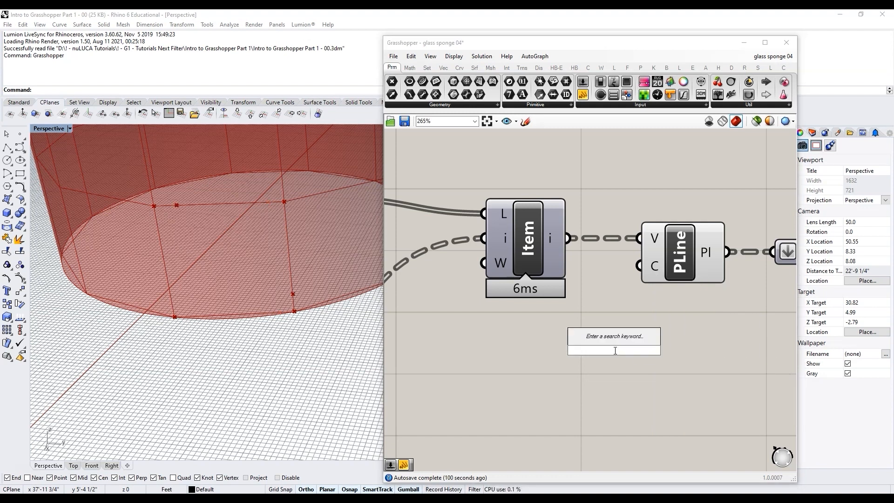
type("toggle")
key("Return")
left_click(588, 339)
left_click_drag(631, 337, 640, 265)
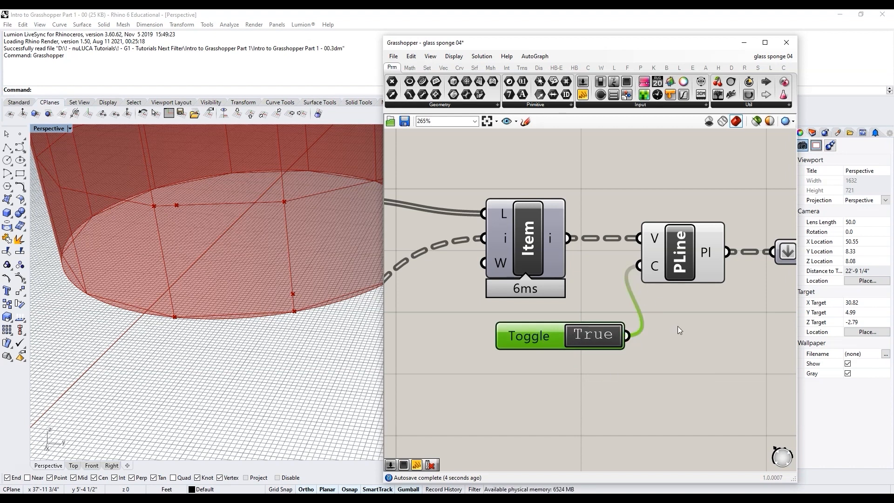
Step: Check the closed polylines in the viewport and hide the PLine component's preview
left_click(677, 255)
left_click(680, 297)
left_click(683, 269)
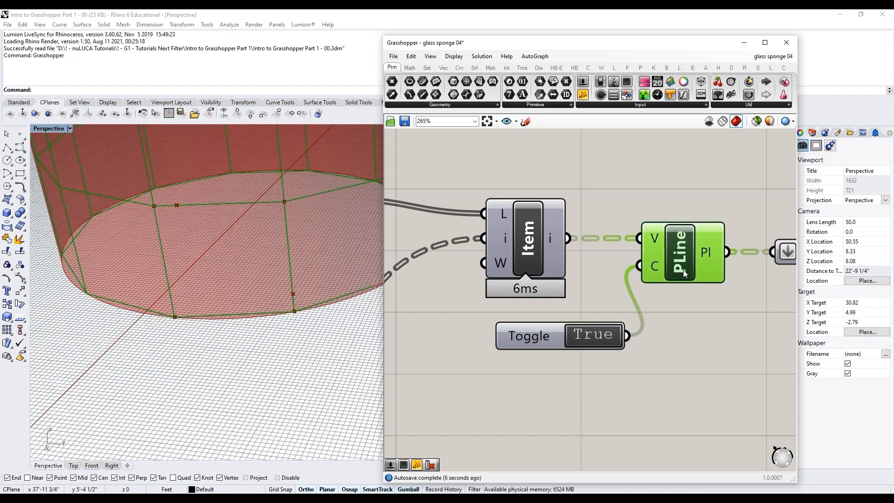
middle_click(683, 270)
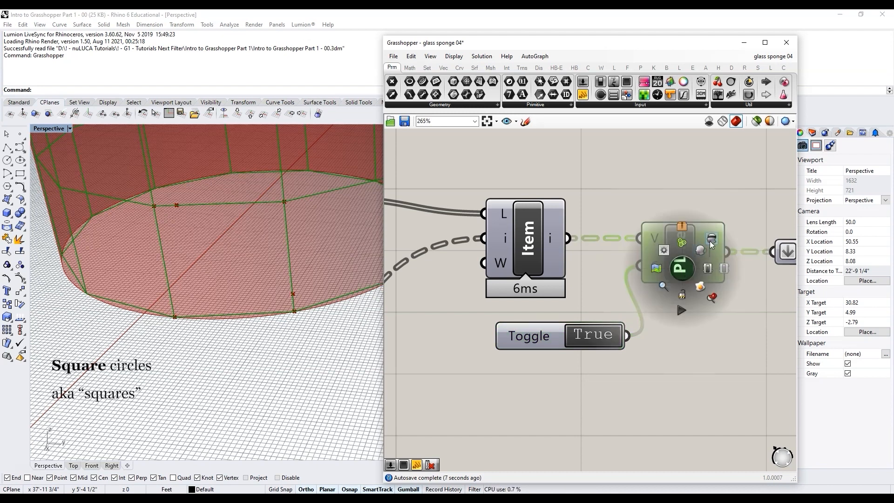
Step: Return to the Evaluate Curve component and rewire its C input from the second List Item's single segment
scroll(721, 254, "down", 10)
scroll(550, 368, "up", 8)
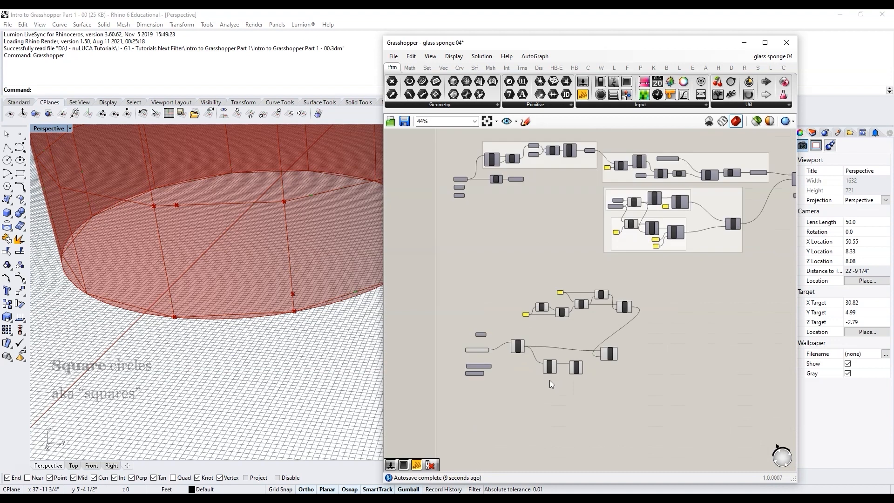
left_click(657, 333)
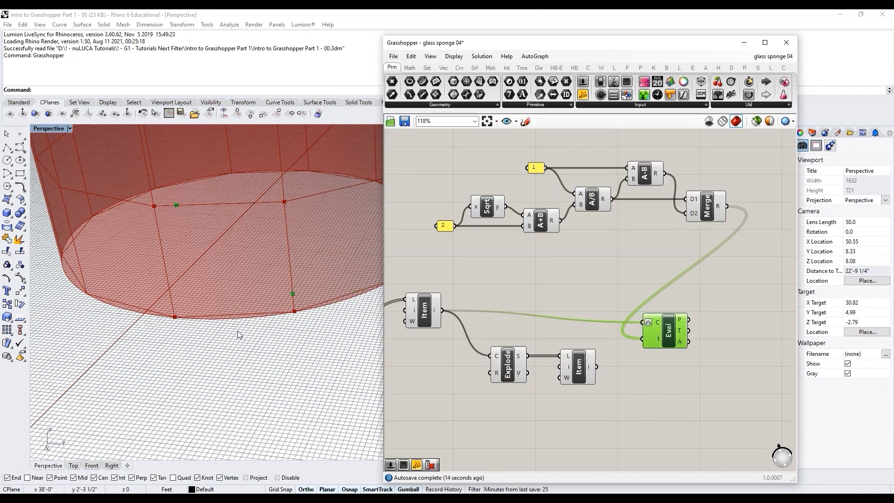
left_click(707, 211)
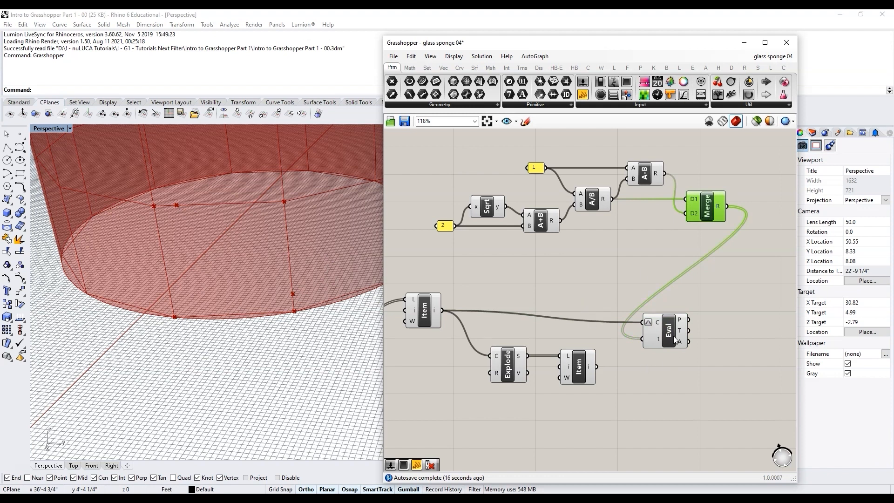
scroll(466, 274, "down", 3)
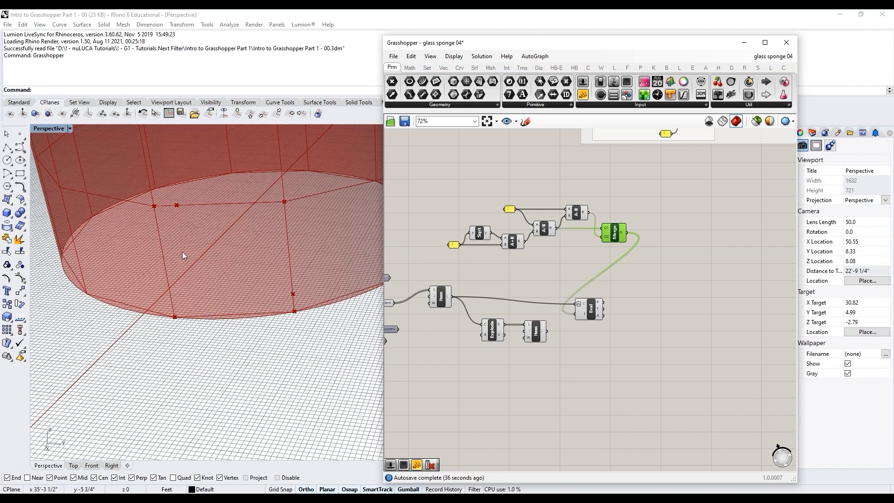
scroll(605, 244, "up", 3)
left_click_drag(511, 385, 557, 340)
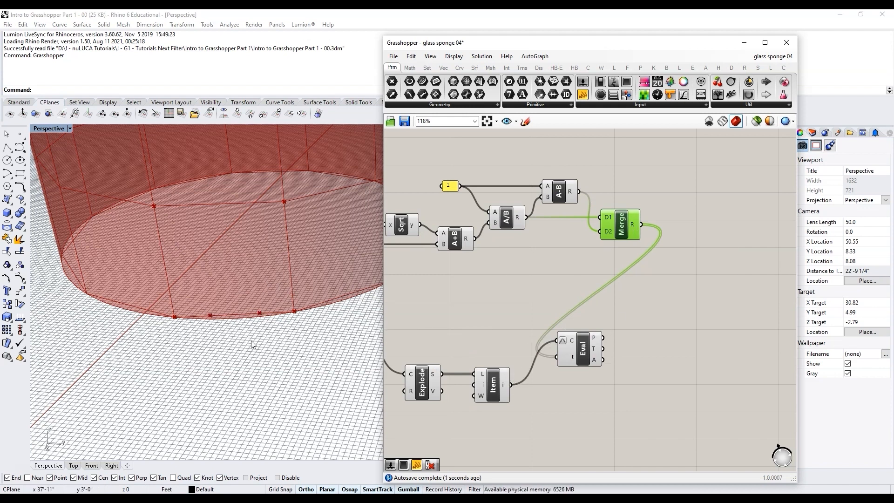
left_click(573, 353)
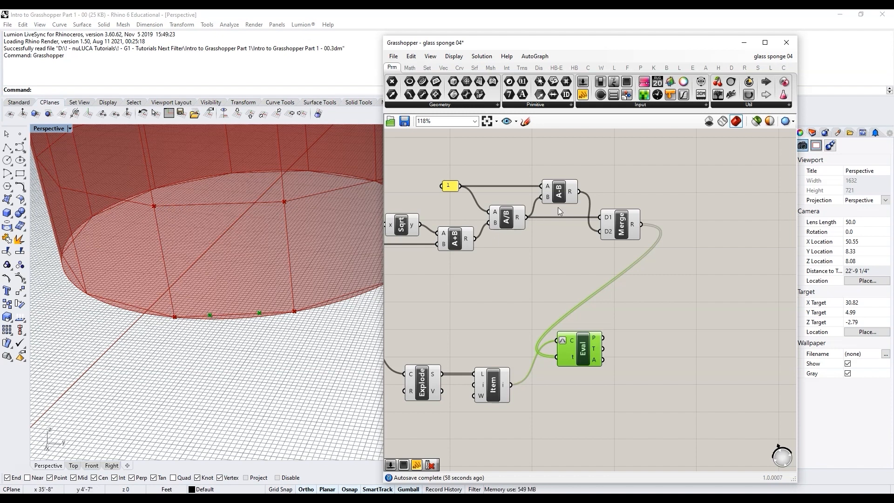
Step: Add a panel below the subtraction component and wire the A/B division result into it
left_click(557, 248)
double_click(557, 247)
type("//")
key("Return")
left_click_drag(557, 247, 575, 256)
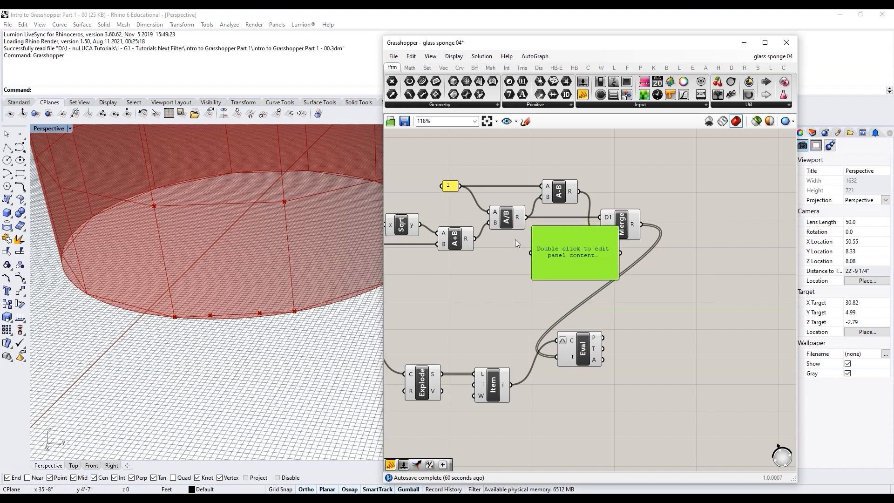
left_click_drag(526, 217, 531, 253)
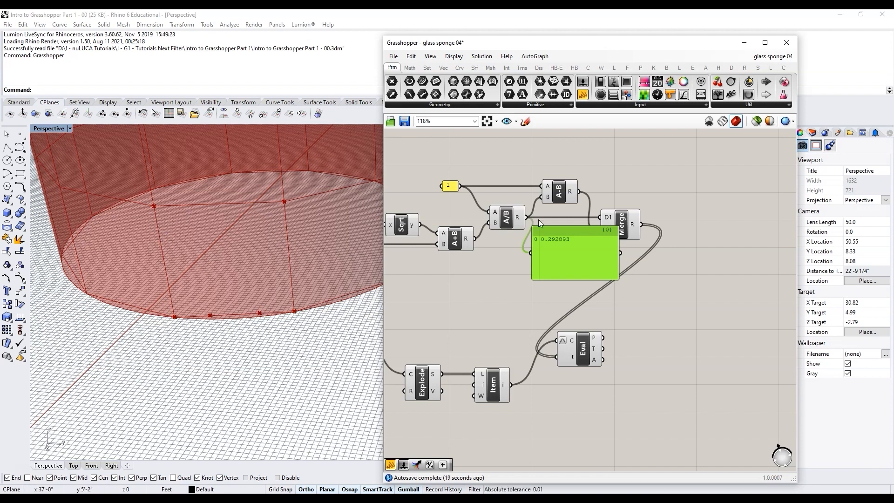
Step: Replace the panel's source with the A-B subtraction result and move the panel clear of the Merge component
left_click_drag(578, 191, 531, 253)
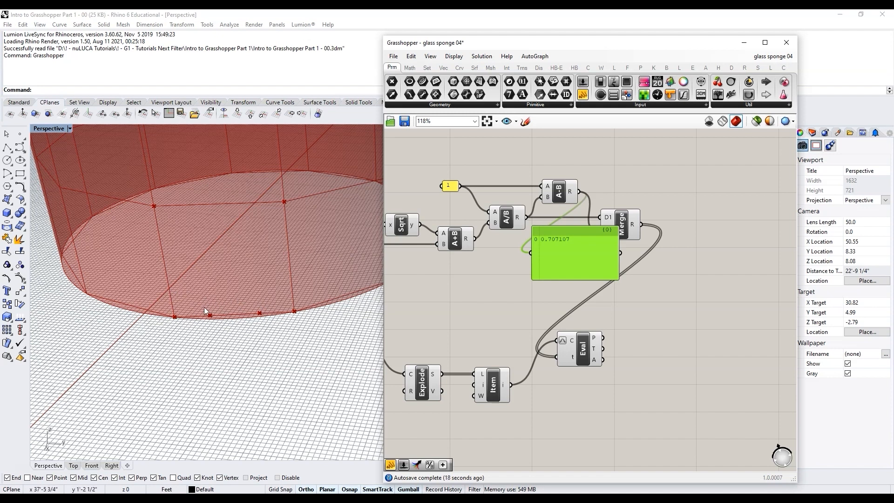
scroll(485, 291, "down", 3)
left_click_drag(548, 255, 623, 182)
Step: Graft and simplify the Merge component's R output
scroll(591, 268, "up", 2)
scroll(634, 182, "up", 3)
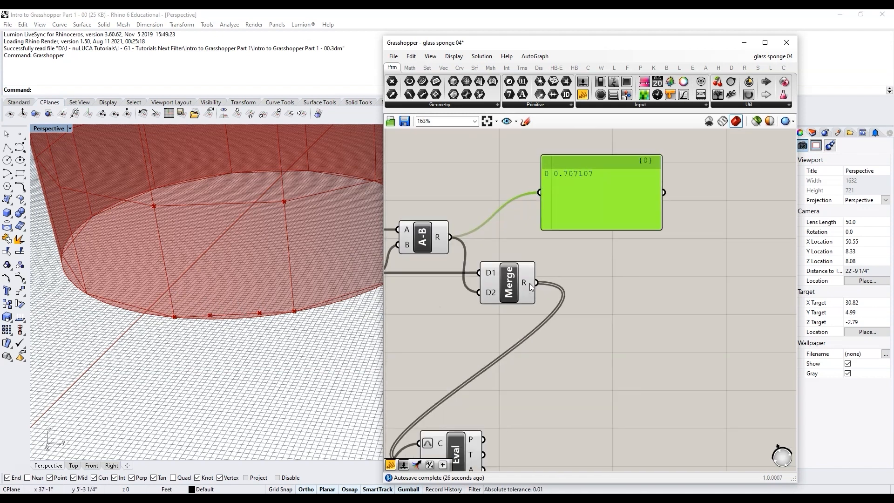
right_click(529, 283)
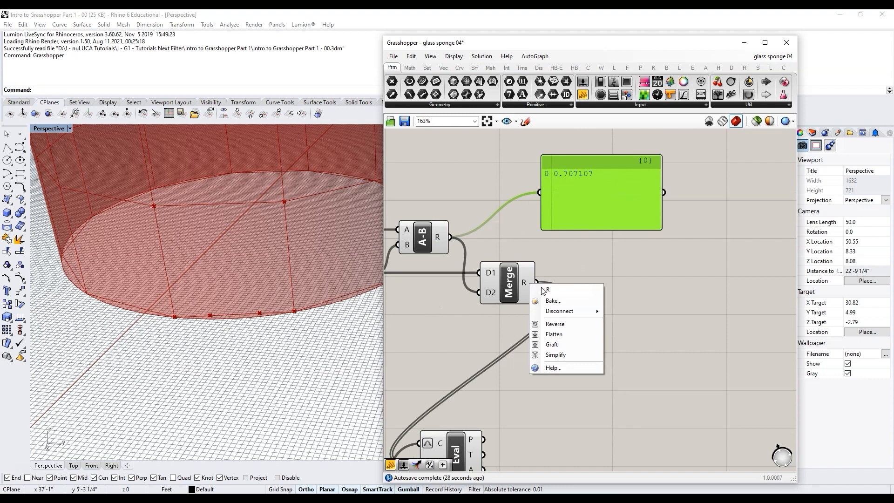
left_click(558, 344)
right_click(526, 283)
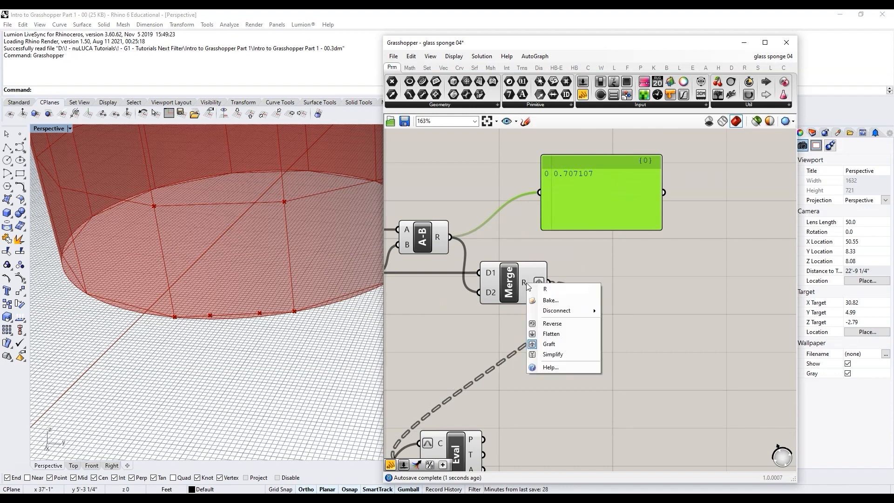
left_click(567, 350)
mouse_move(527, 282)
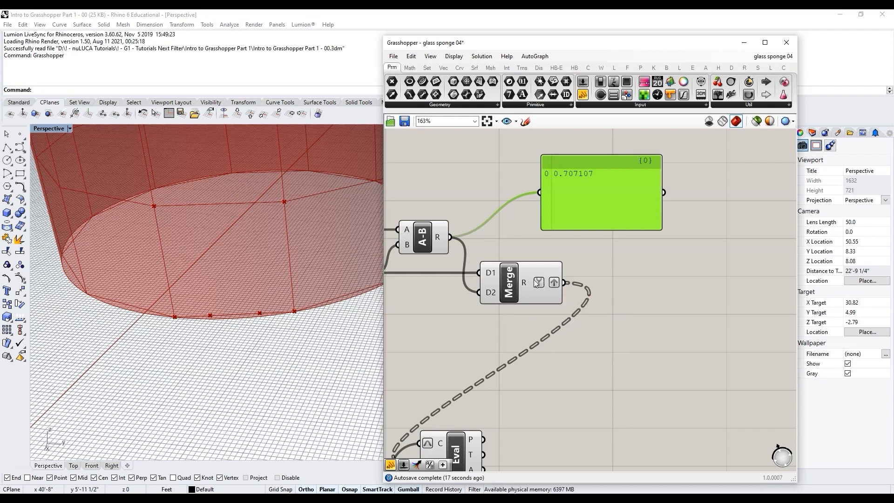
Step: Add a Duplicate Data component beside Merge and wire the Merge result to its D input
scroll(498, 321, "down", 2)
double_click(631, 302)
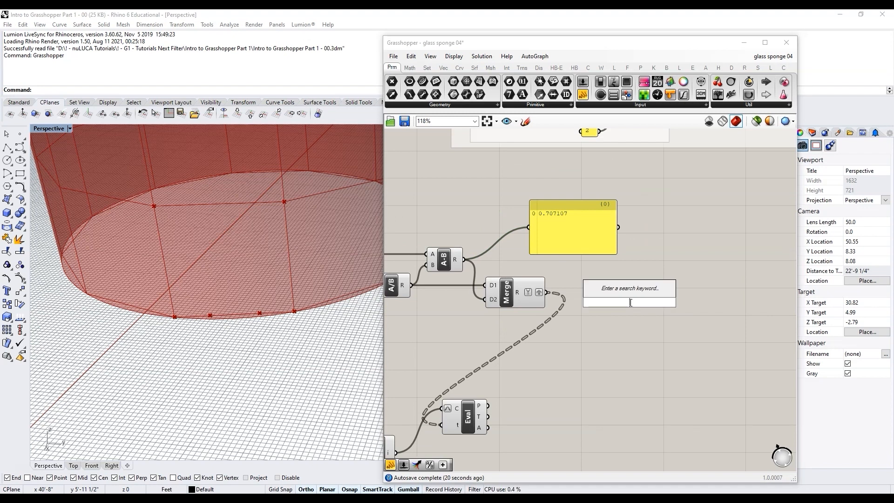
type("du")
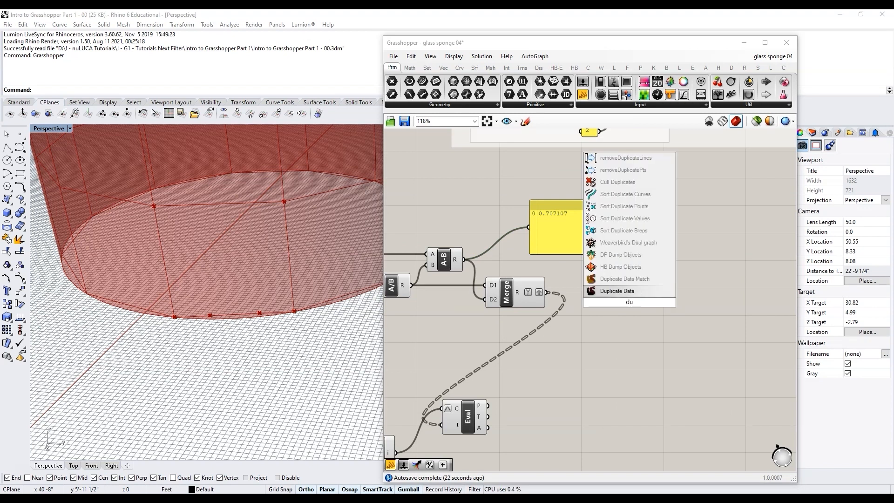
left_click(624, 290)
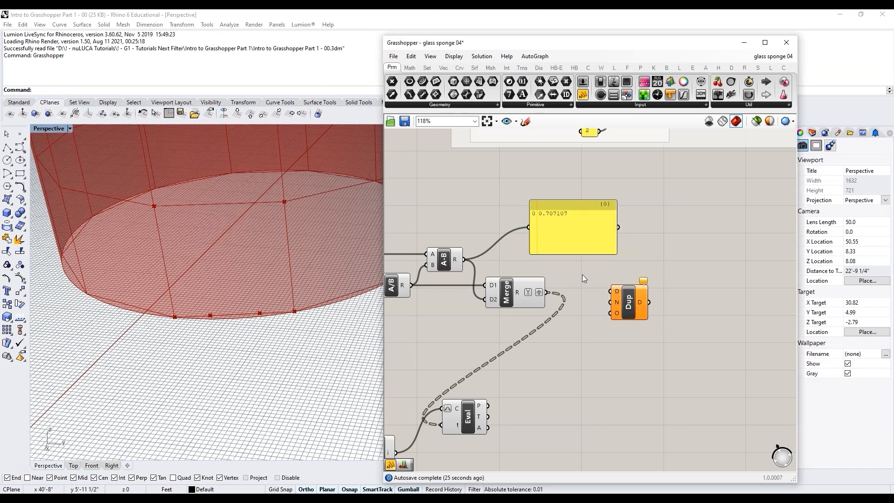
scroll(582, 274, "up", 2)
left_click_drag(534, 299, 622, 297)
left_click_drag(634, 315, 663, 316)
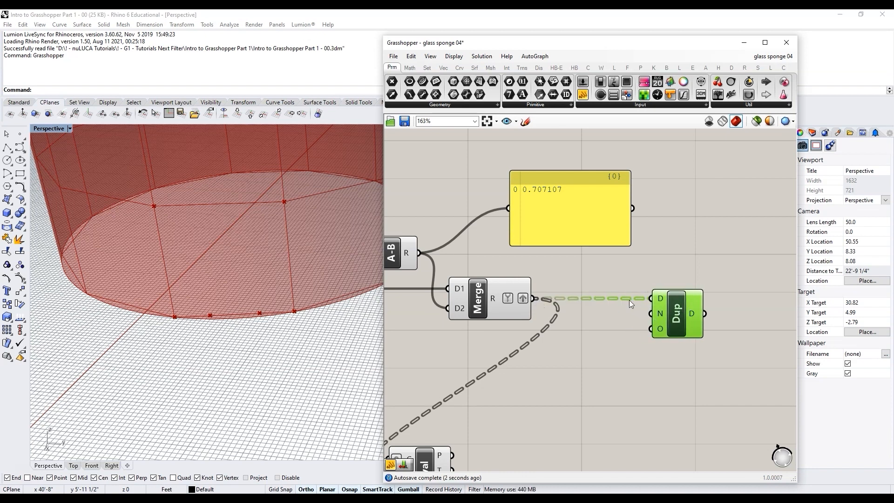
Step: Add a panel containing 4 and wire it to the N input of Duplicate Data
double_click(604, 274)
type("4")
key("Return")
left_click_drag(617, 271, 649, 321)
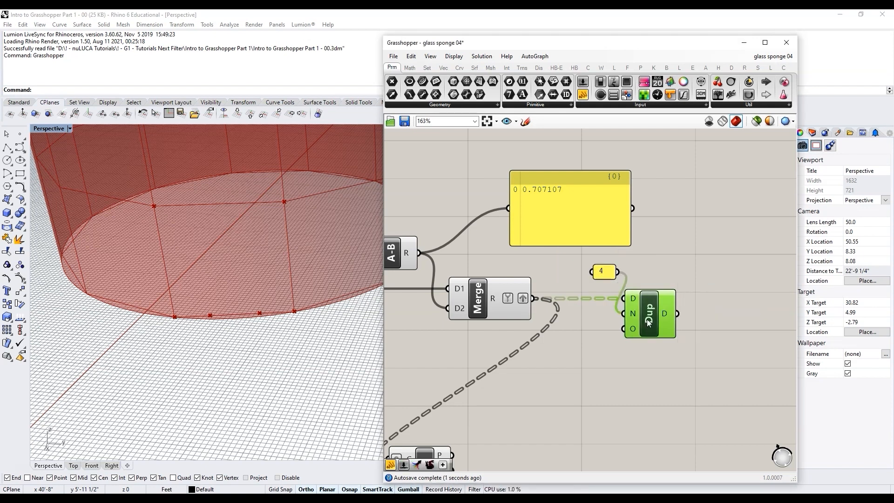
Step: Move the display panel above Duplicate Data, wire the duplicated output into it and review both branches
left_click_drag(556, 205, 717, 212)
left_click_drag(683, 314, 669, 215)
scroll(652, 195, "up", 1)
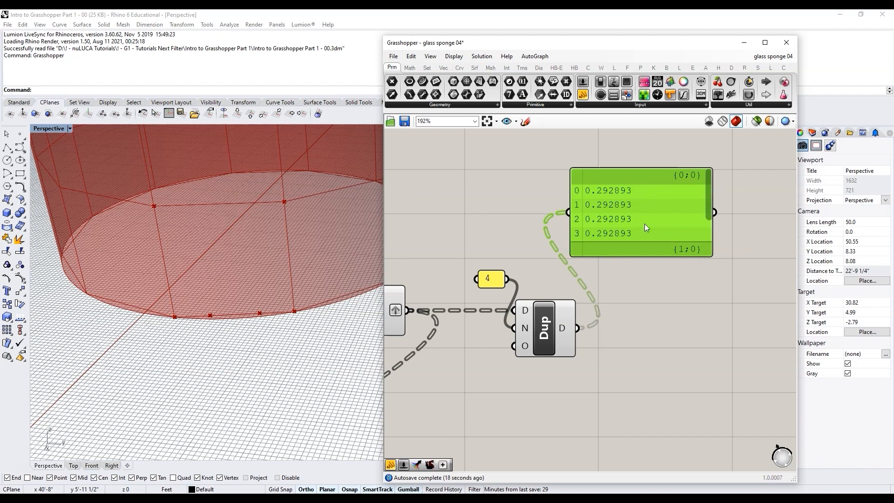
left_click_drag(705, 194, 703, 236)
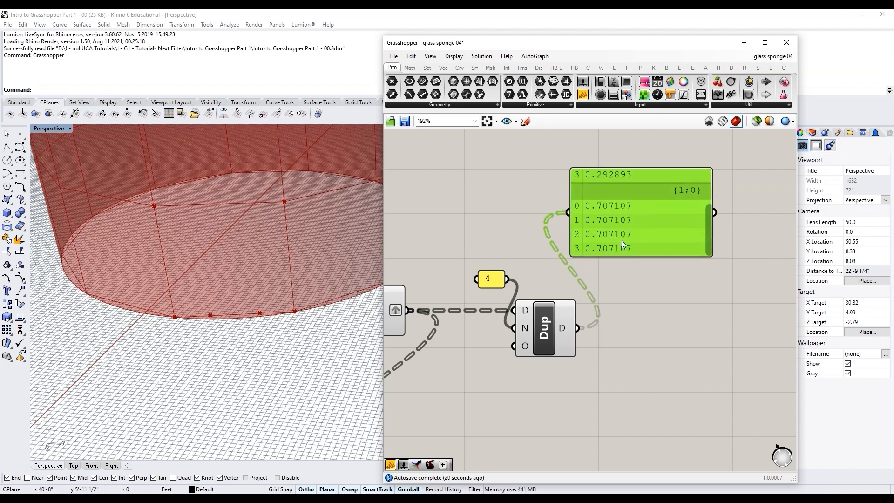
Step: Simplify the D output of Duplicate Data and check the branch paths in the panel
right_click(567, 329)
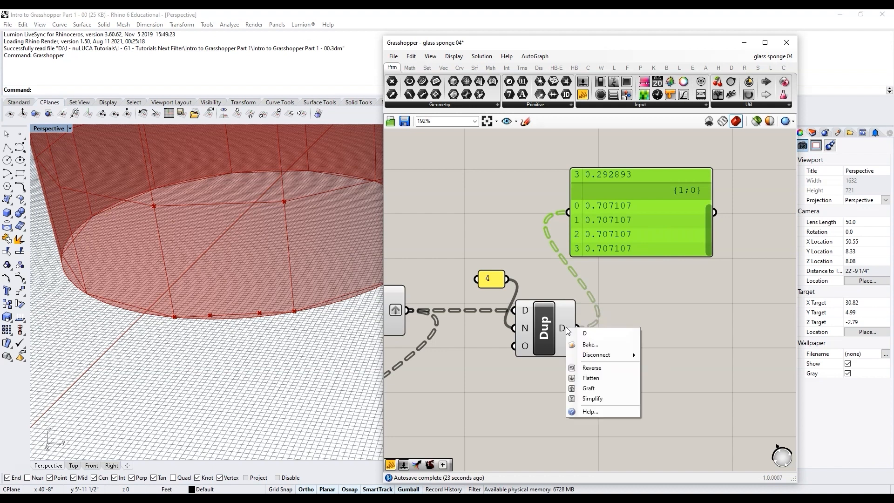
left_click(610, 398)
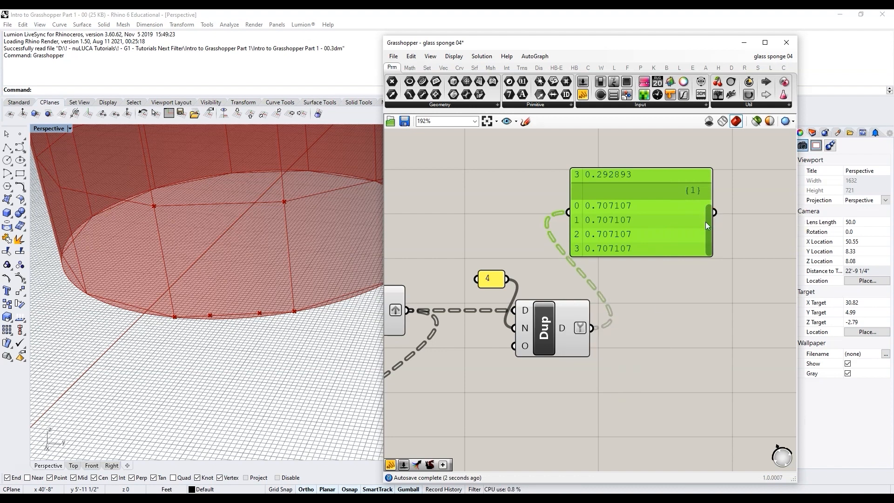
scroll(705, 222, "up", 2)
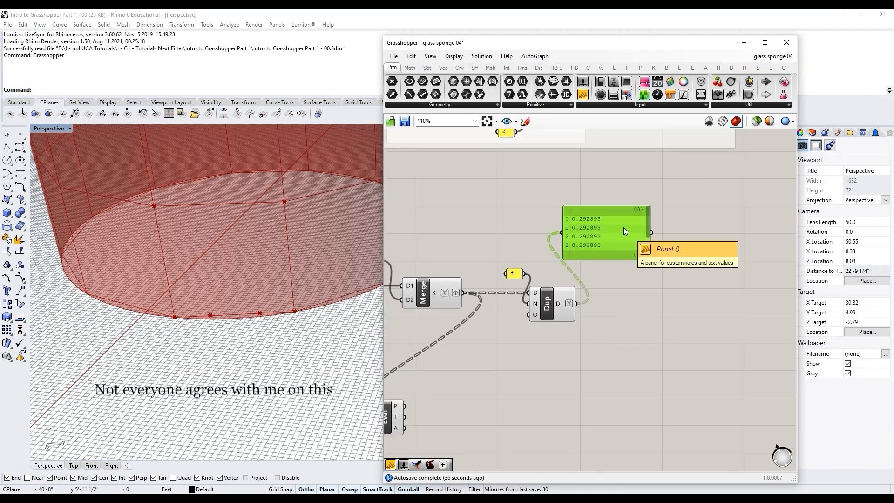
Step: Review both branches of duplicated values in the display panel and move the panel below Duplicate Data
scroll(586, 232, "up", 2)
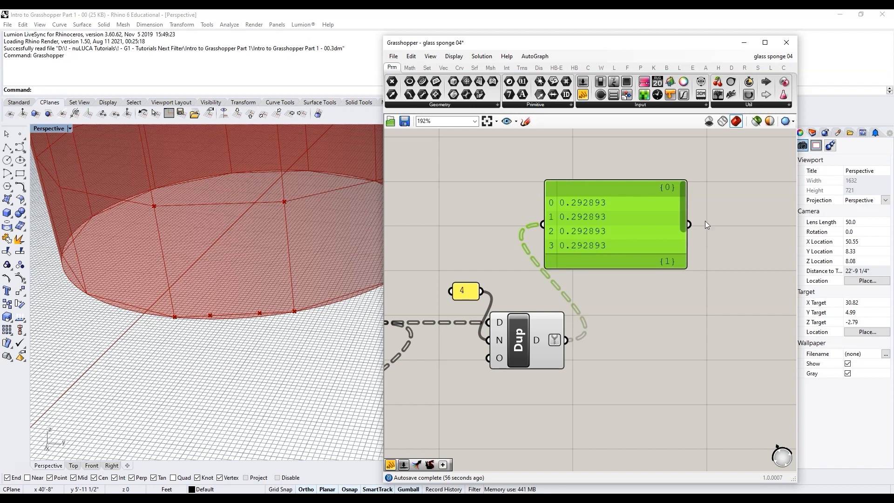
scroll(684, 208, "down", 2)
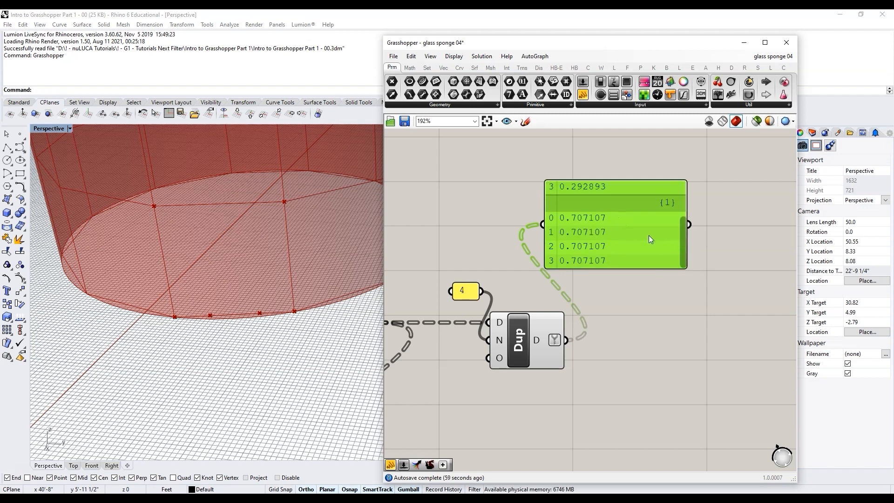
scroll(661, 219, "up", 3)
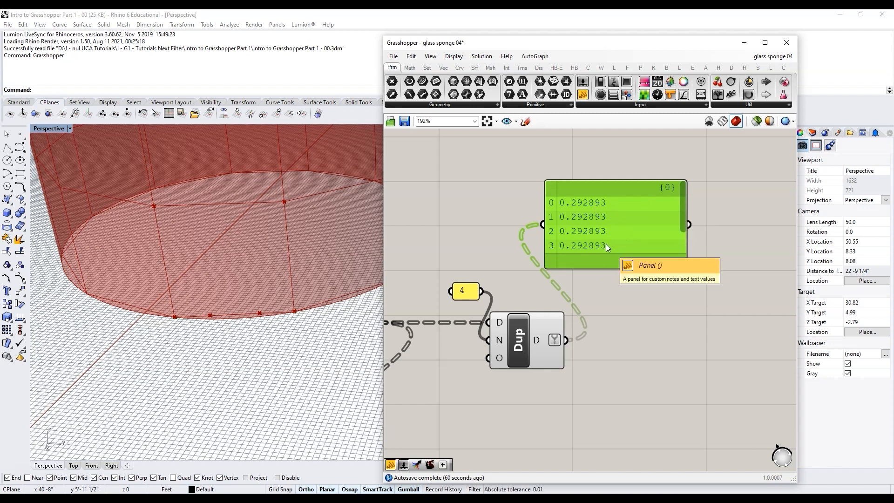
left_click_drag(606, 252, 660, 429)
Step: Add a Series component above Duplicate Data and wire the panel containing 4 into its C input
double_click(649, 219)
type("series")
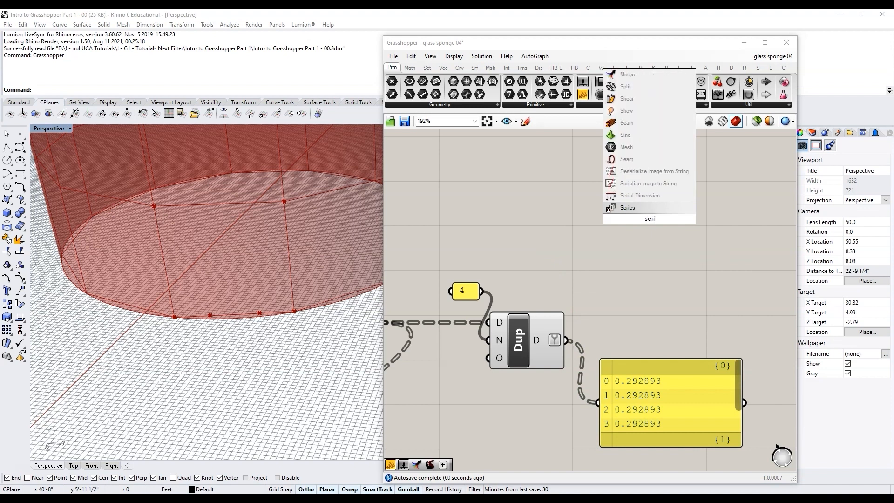
left_click(631, 201)
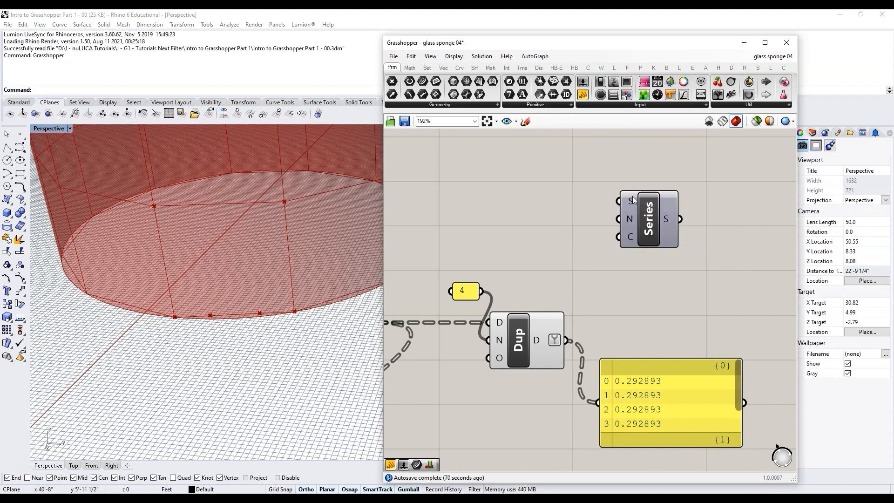
mouse_move(632, 223)
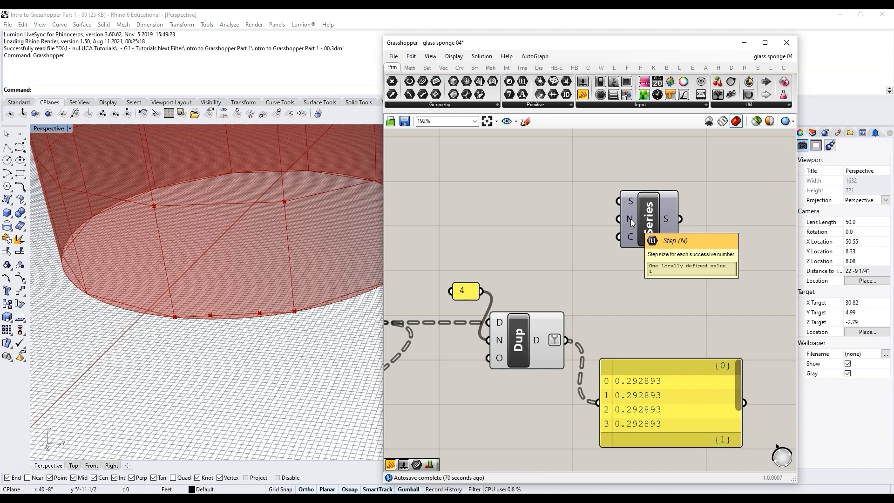
left_click_drag(482, 291, 612, 246)
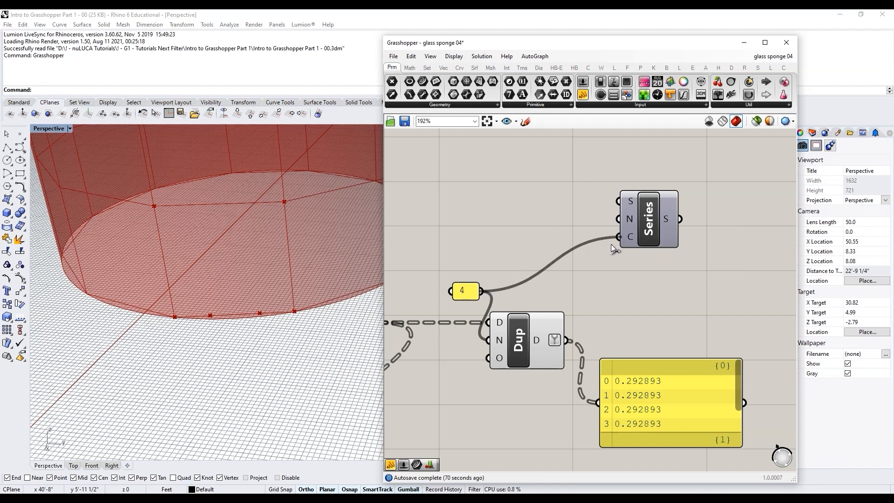
mouse_move(673, 220)
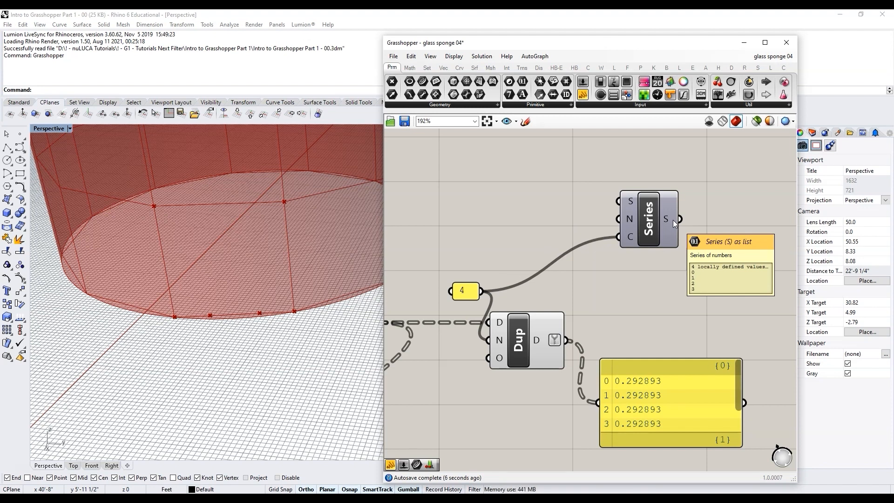
Step: Add an Addition component and wire the Series output to A and the Duplicate Data output to B
scroll(467, 251, "down", 3)
scroll(593, 298, "up", 1)
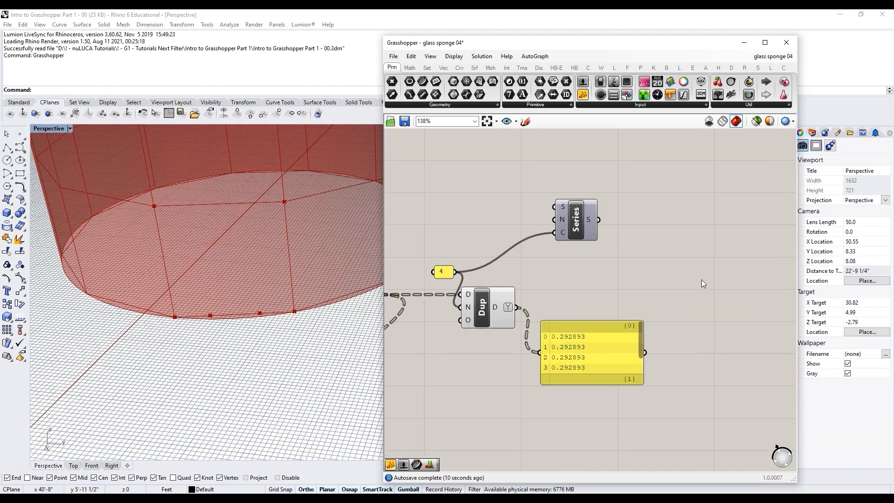
double_click(675, 278)
type("ad")
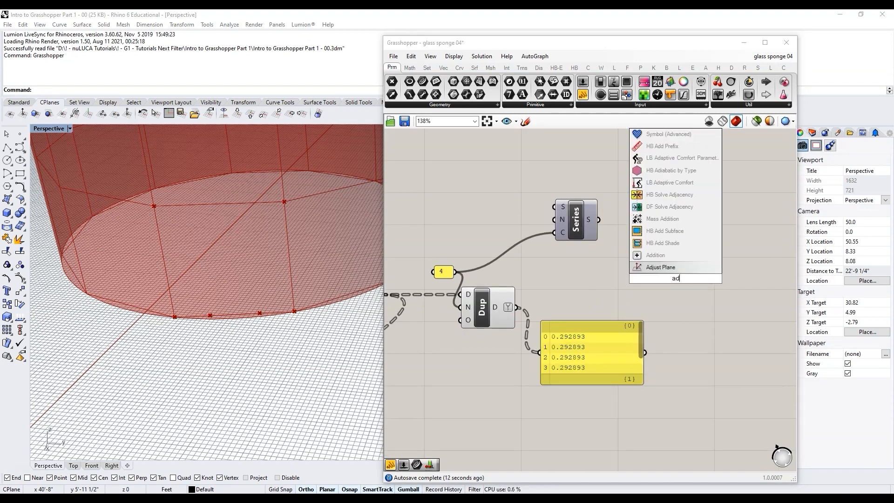
left_click(656, 254)
left_click_drag(599, 219, 653, 271)
left_click_drag(517, 307, 654, 284)
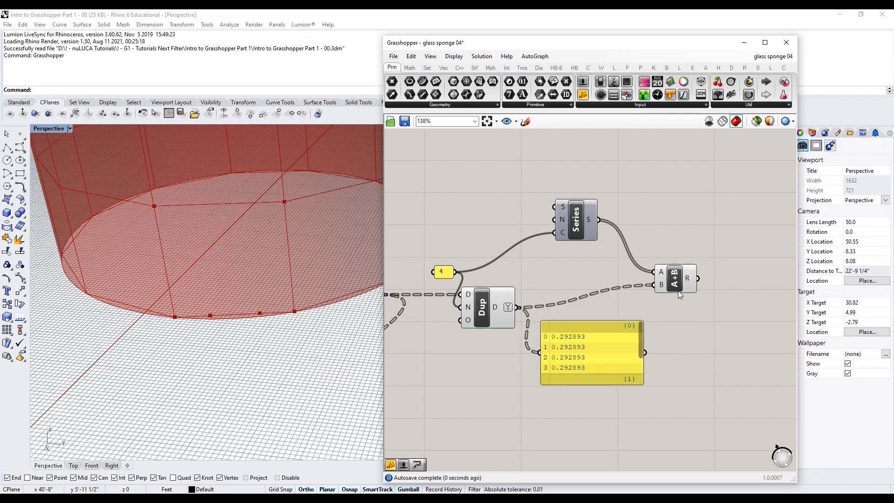
Step: Move the display panel below Addition, wire the Addition result into it and review both branches
left_click_drag(603, 344, 742, 348)
left_click_drag(698, 278, 678, 356)
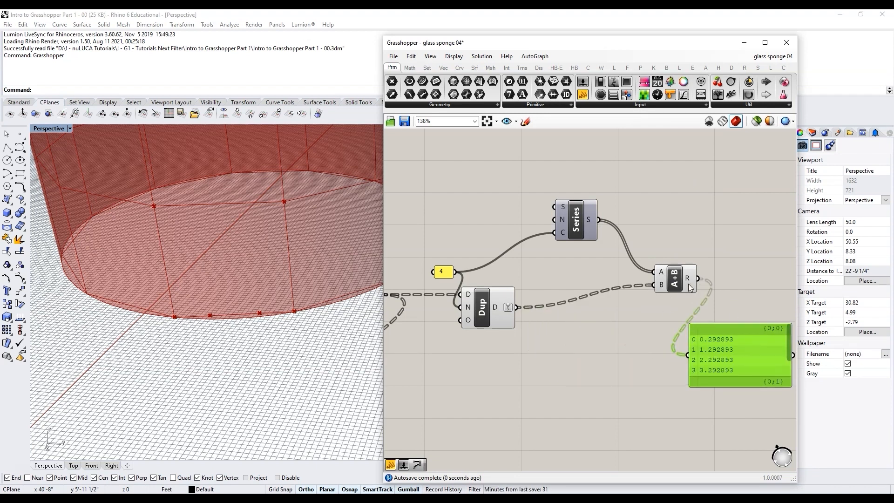
scroll(659, 359, "up", 1)
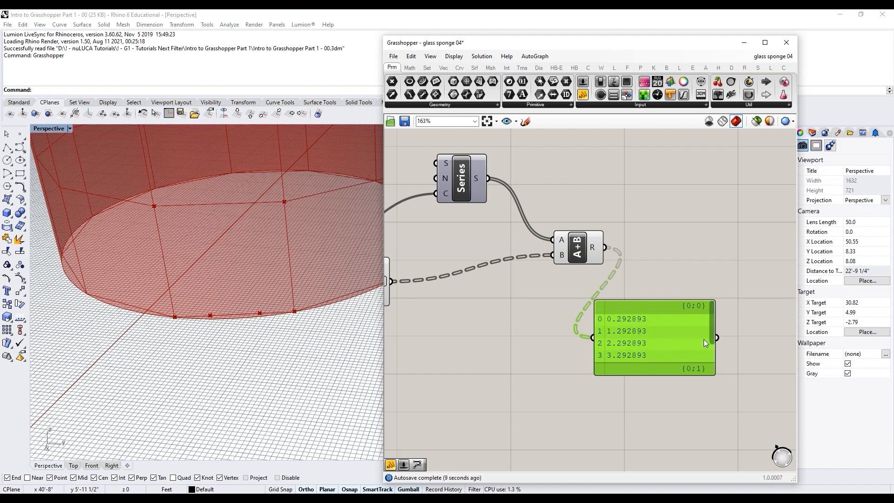
scroll(707, 346, "down", 2)
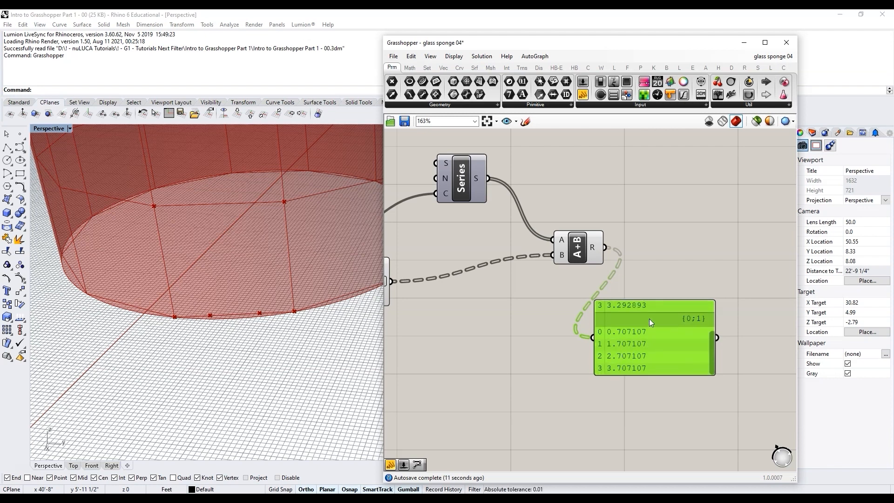
scroll(648, 318, "down", 3)
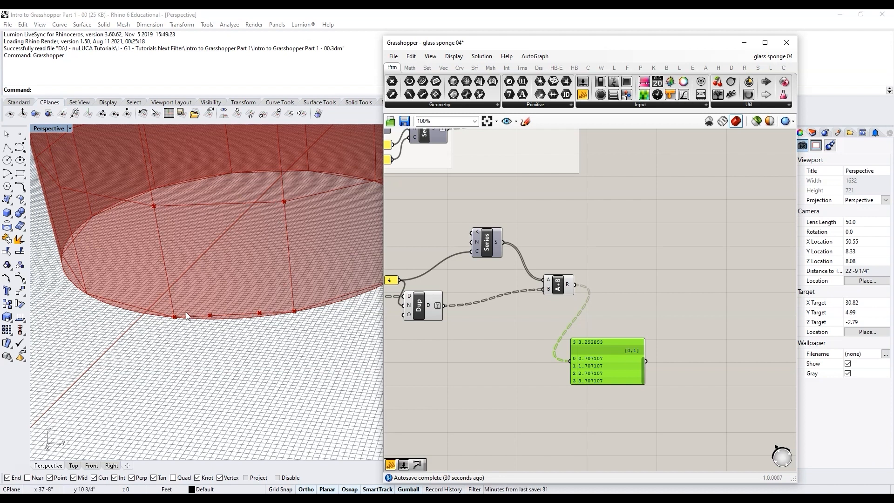
scroll(695, 295, "up", 4)
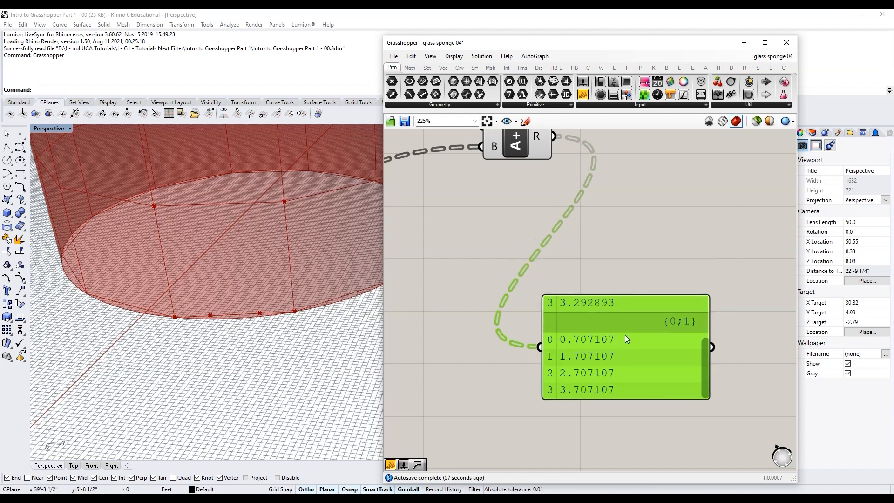
Step: Add a Division component with the Addition result wired to A and a new panel containing 4 wired to B
scroll(624, 334, "down", 3)
type("/")
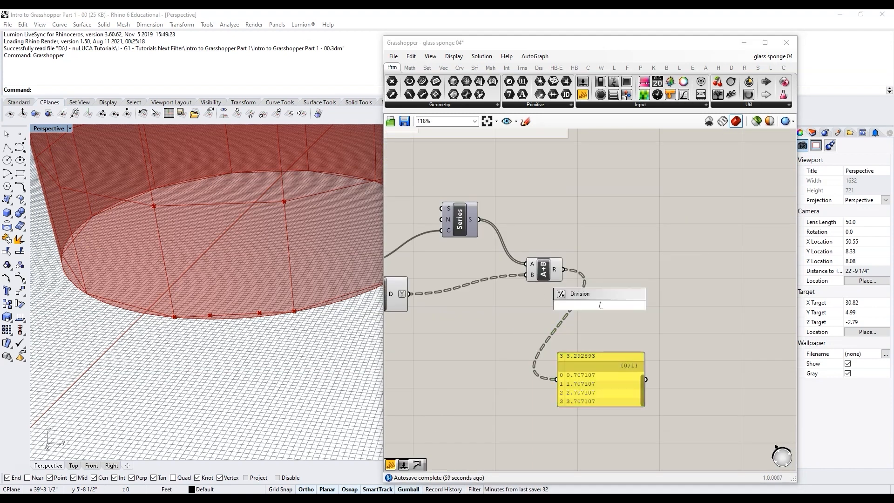
key("Return")
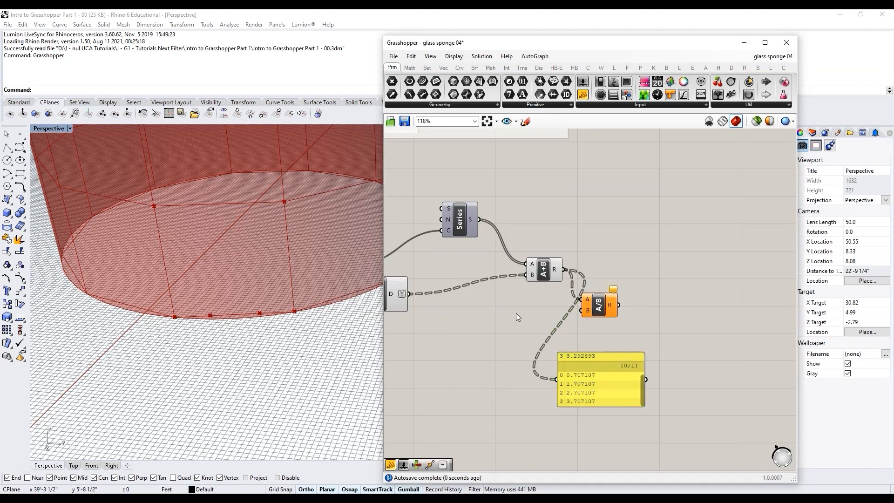
double_click(528, 313)
type("//4")
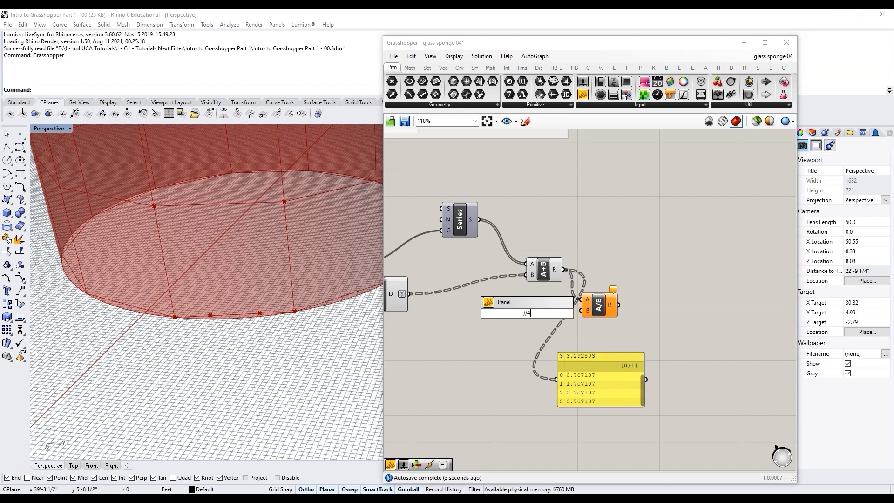
key("Return")
left_click_drag(537, 313, 587, 316)
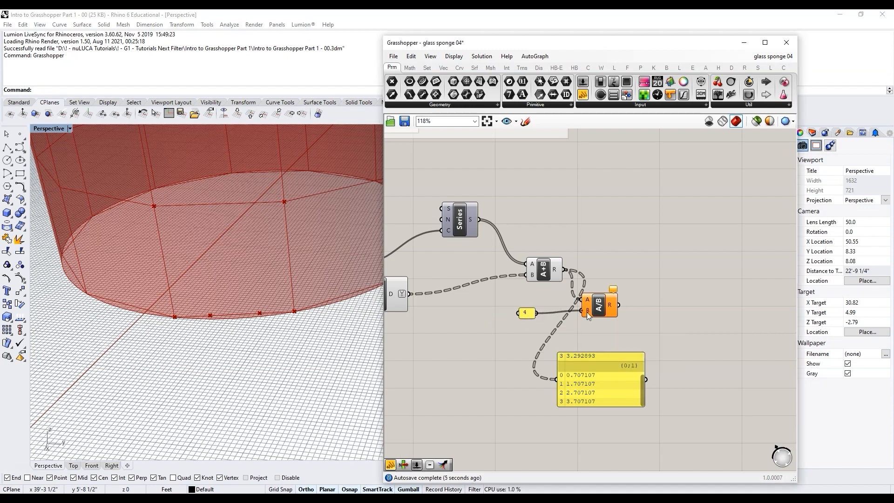
Step: Move the display panel beside Division, wire the Division result into it and inspect the values
left_click_drag(611, 366, 713, 355)
left_click_drag(619, 306, 680, 355)
scroll(716, 382, "up", 2)
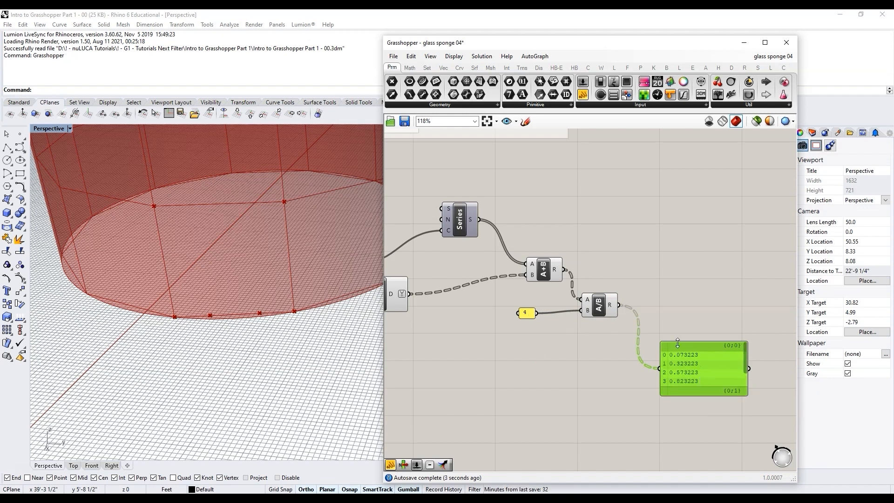
scroll(593, 303, "up", 2)
left_click(502, 316)
right_click_drag(737, 405, 685, 373)
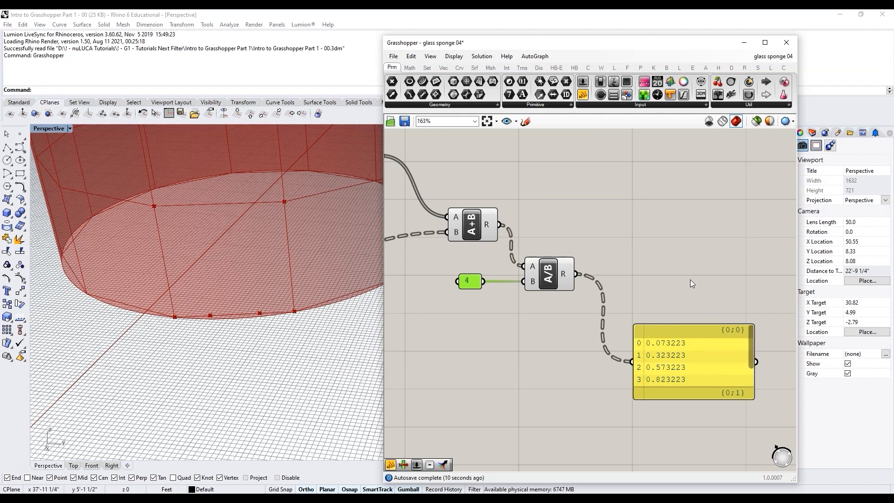
scroll(690, 279, "down", 3)
scroll(697, 283, "up", 2)
scroll(667, 280, "up", 3)
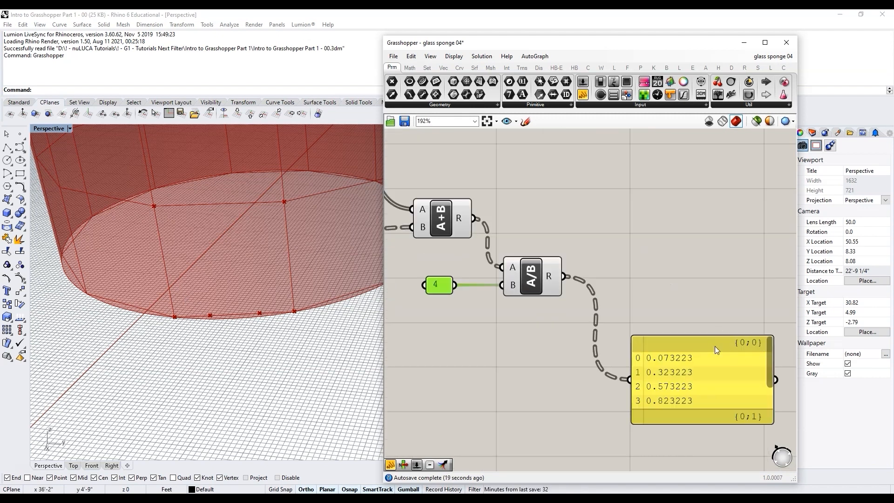
left_click_drag(769, 352, 738, 349)
Step: Simplify the R output of Division and check both branches in the display panel
right_click(561, 278)
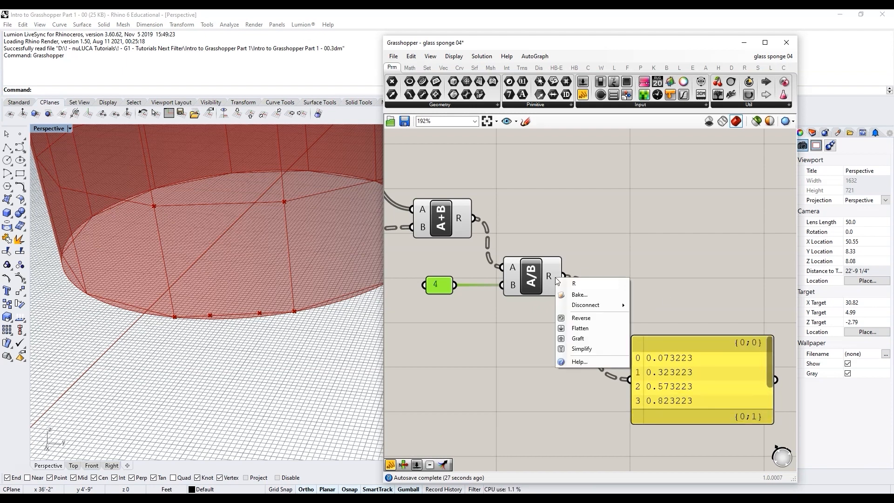
left_click(600, 349)
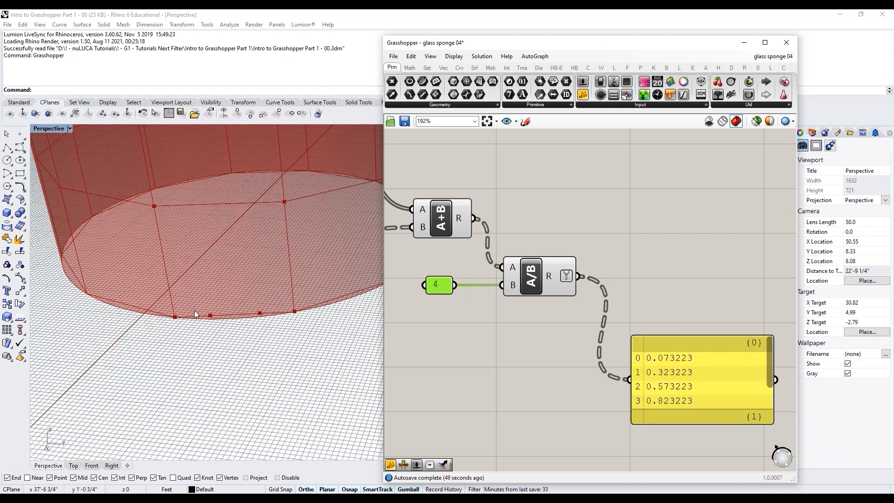
scroll(767, 354, "down", 3)
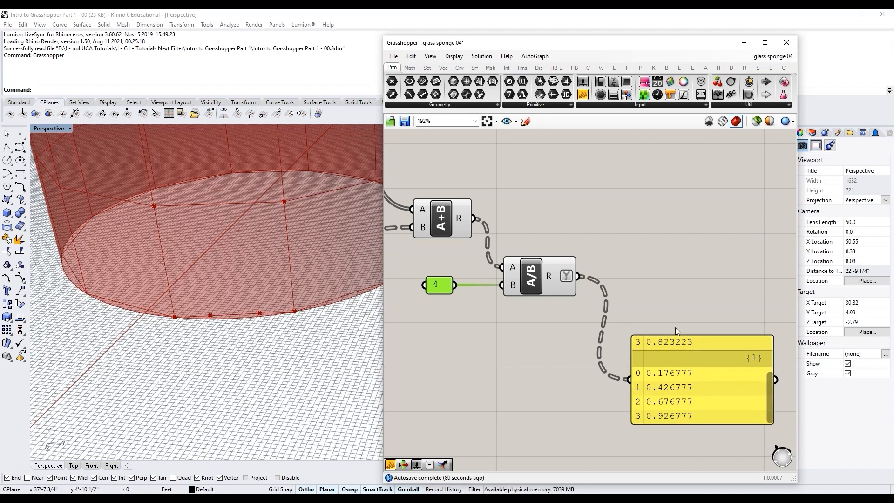
scroll(764, 385, "up", 3)
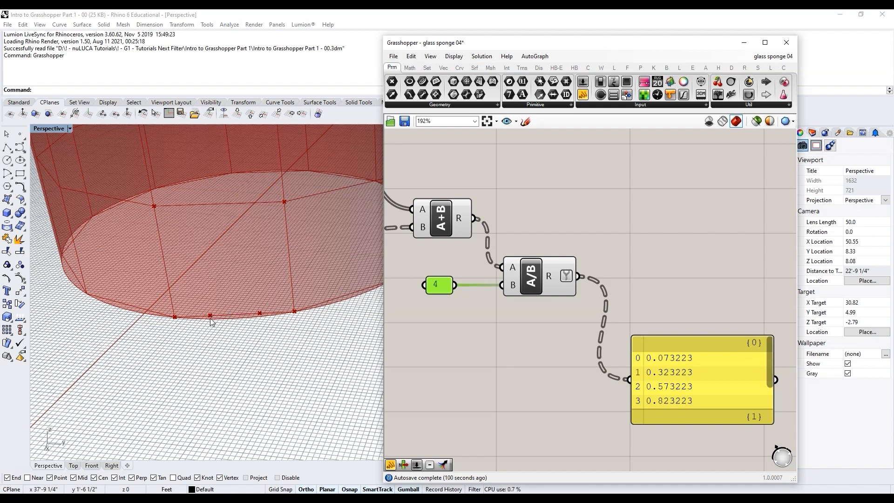
left_click(252, 203)
left_click(160, 238)
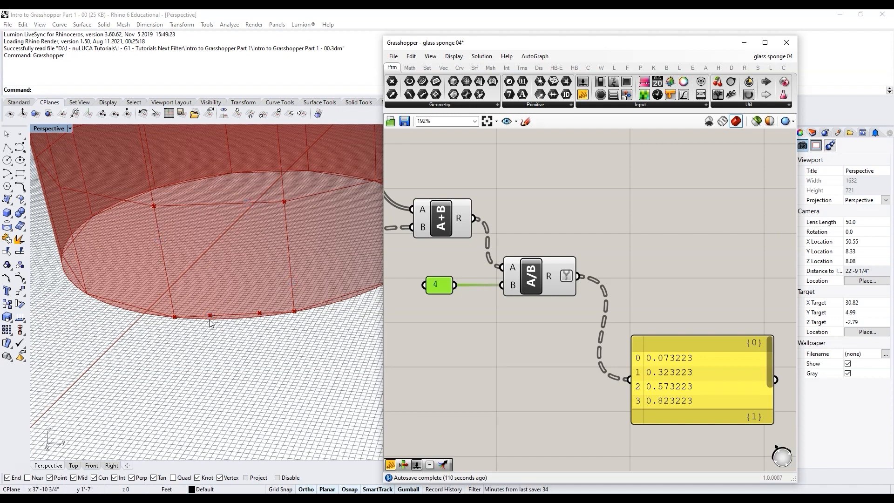
left_click(210, 316)
left_click(259, 313)
left_click(291, 281)
left_click(288, 236)
left_click(247, 203)
left_click(169, 287)
key("Return")
Step: Add a Flip Matrix component beside Division and wire the simplified R output into its D input
double_click(673, 278)
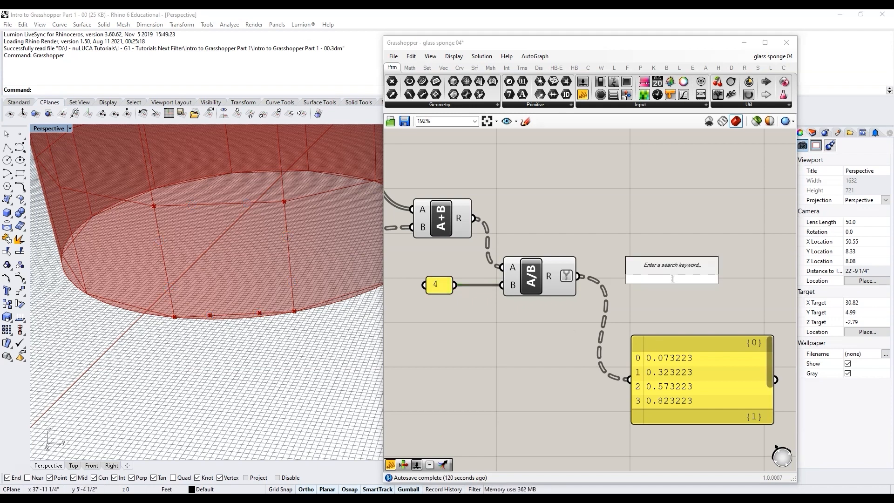
type("flip")
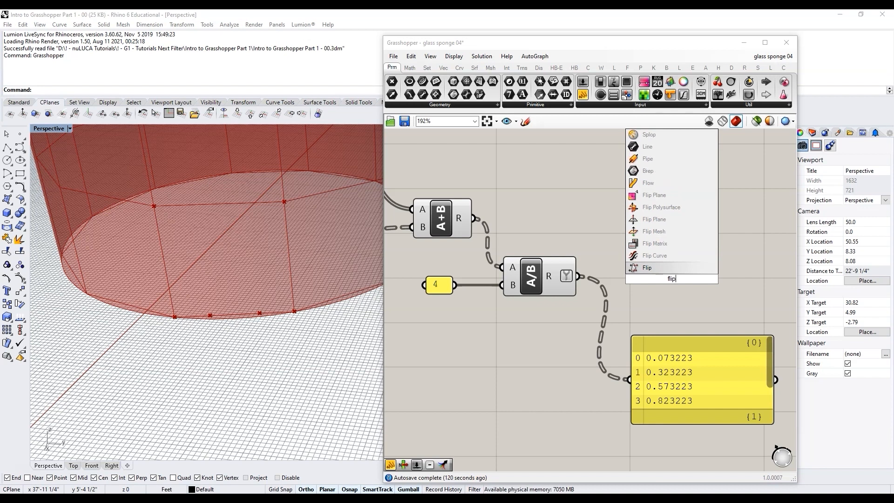
left_click(674, 267)
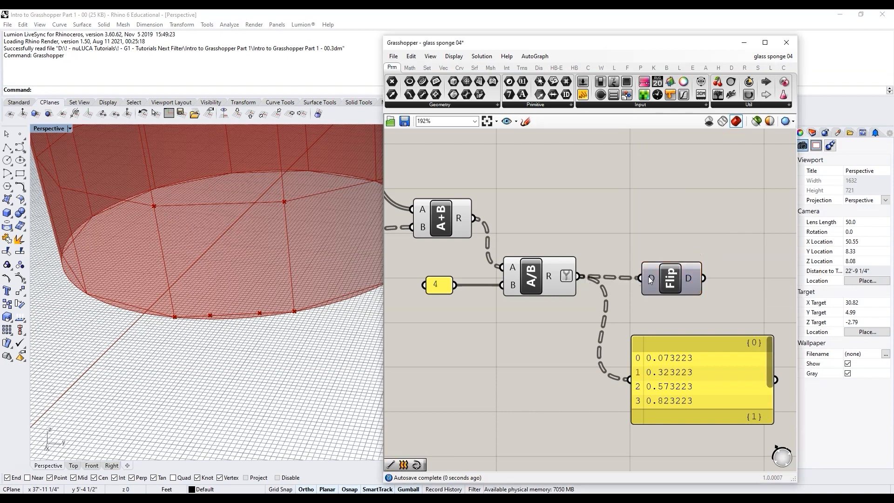
Step: Reposition the display panel beside Flip Matrix, wire the flipped output into it and inspect its branches
left_click_drag(673, 281, 591, 404)
scroll(562, 301, "down", 2)
scroll(641, 286, "up", 3)
scroll(650, 322, "down", 2)
left_click_drag(665, 387, 728, 384)
right_click_drag(757, 389, 683, 376)
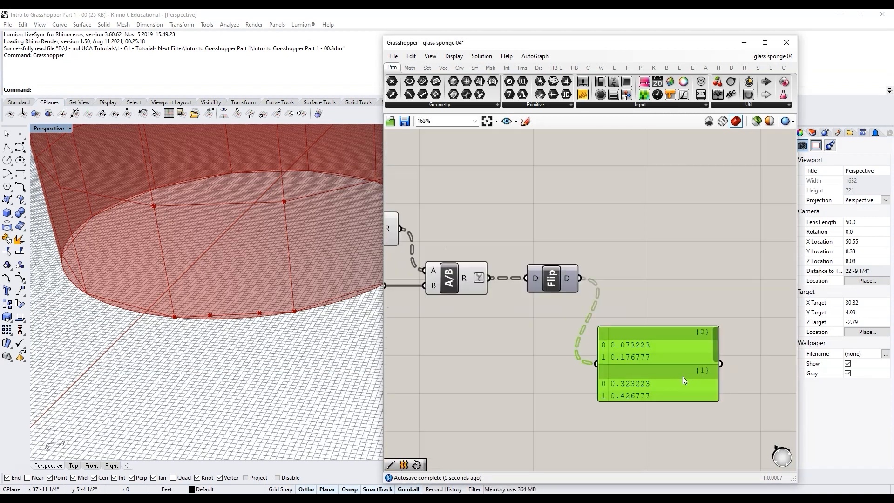
scroll(711, 377, "up", 1)
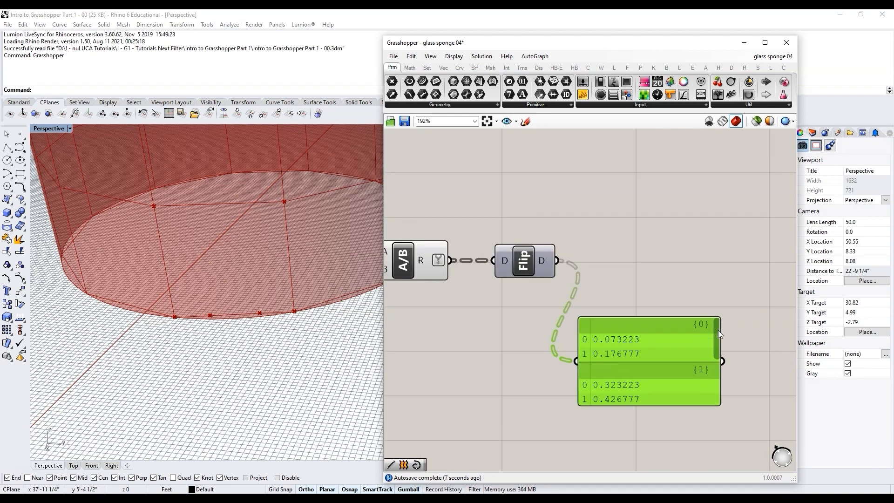
mouse_move(718, 331)
left_mouse_down()
mouse_move(716, 375)
mouse_move(712, 325)
left_mouse_up()
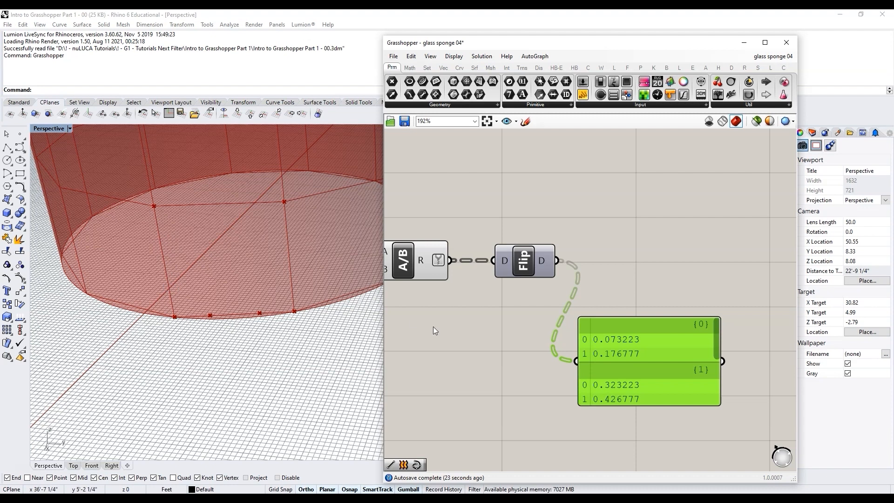
Step: Flatten the D output of Flip Matrix so all division parameters form a single list
right_click(543, 263)
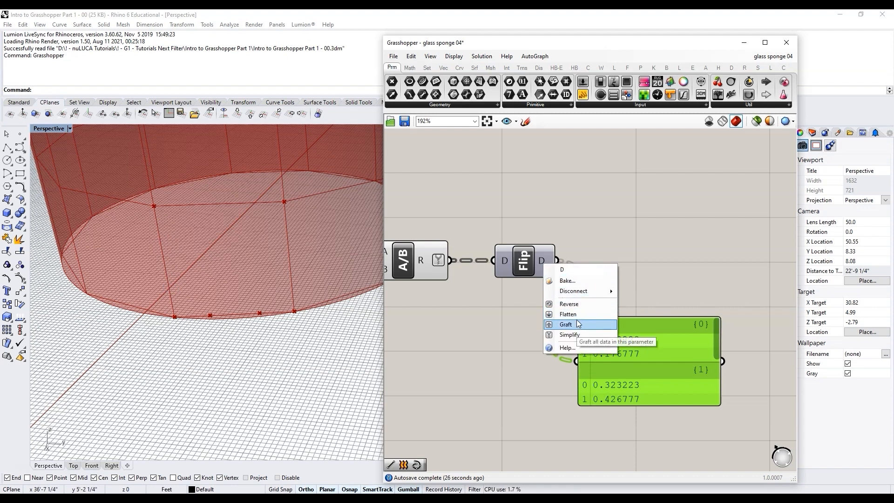
left_click(600, 342)
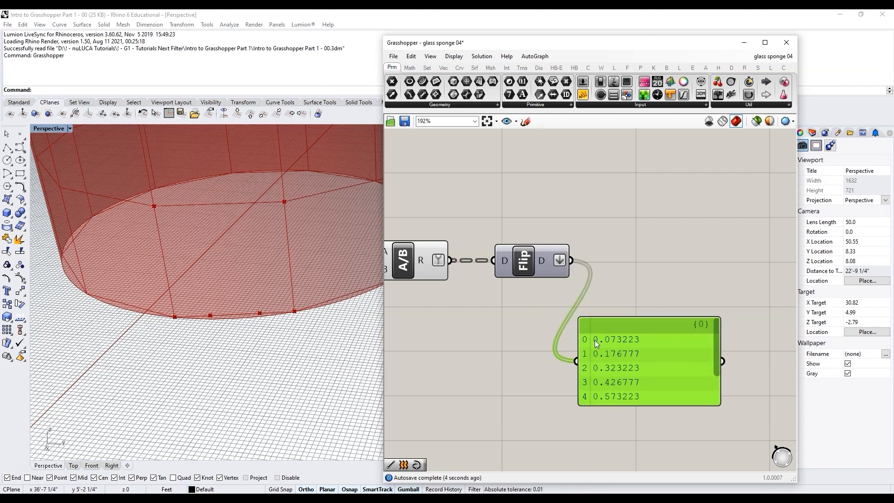
scroll(681, 291, "down", 4)
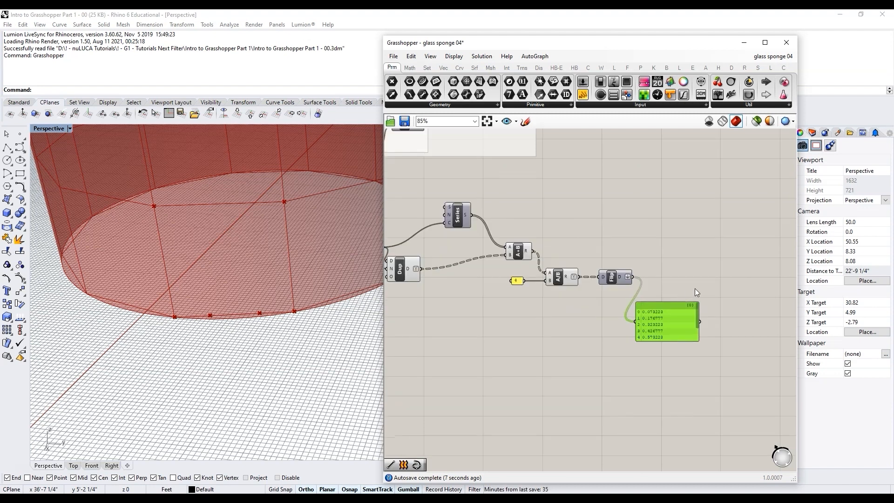
scroll(696, 292, "down", 2)
scroll(629, 290, "up", 5)
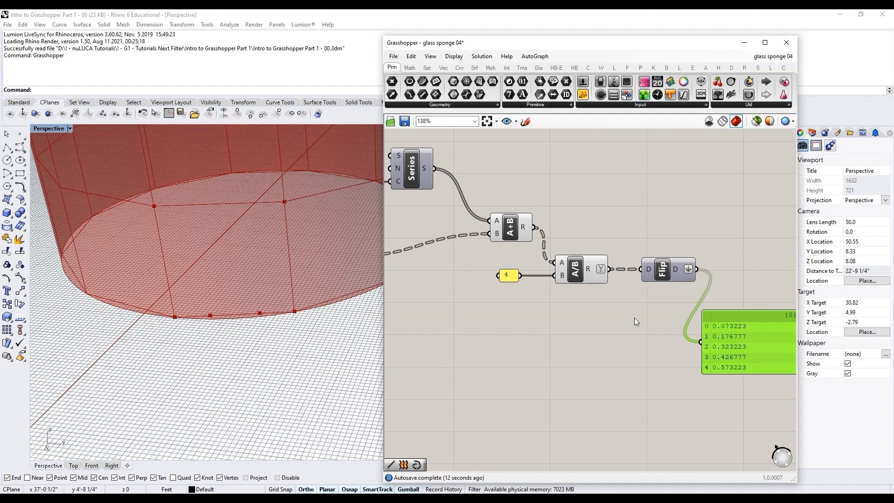
Step: Move Evaluate Curve below Division and wire the flattened Flip Matrix output into its t input
scroll(761, 301, "down", 5)
left_click_drag(478, 343, 681, 347)
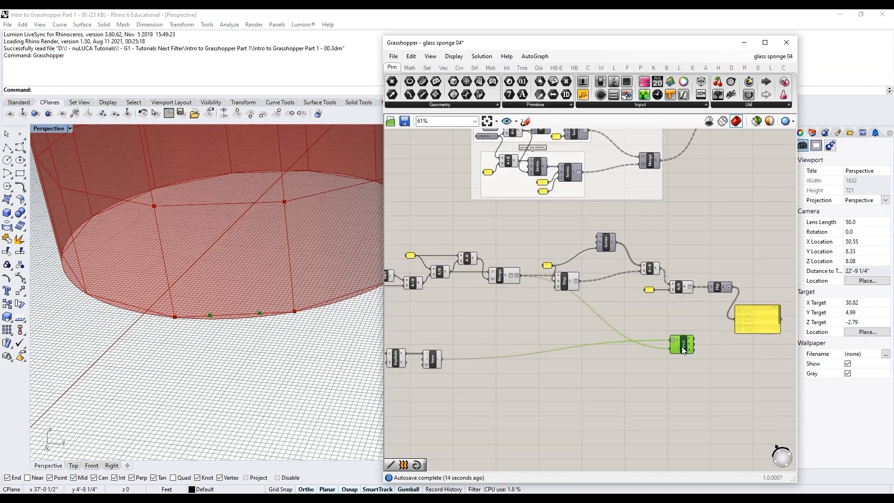
scroll(731, 291, "up", 3)
left_click_drag(744, 282, 638, 383)
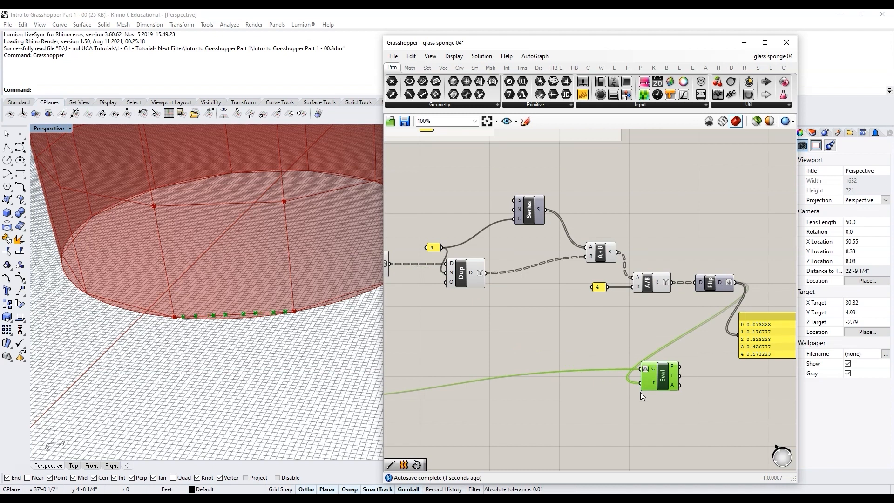
Step: Wire the cell polyline from the first List Item directly into the C input of Evaluate Curve
scroll(684, 372, "down", 5)
scroll(469, 384, "up", 6)
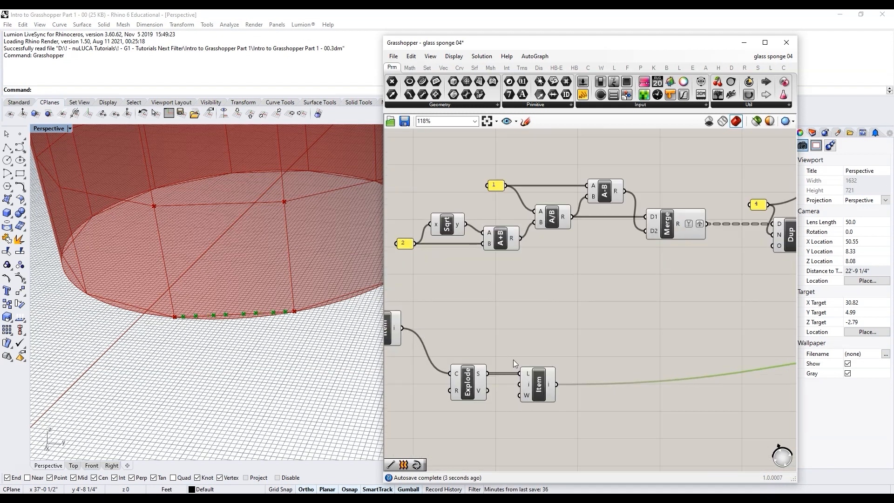
left_click_drag(559, 417, 464, 367)
scroll(571, 353, "down", 3)
left_click(553, 372)
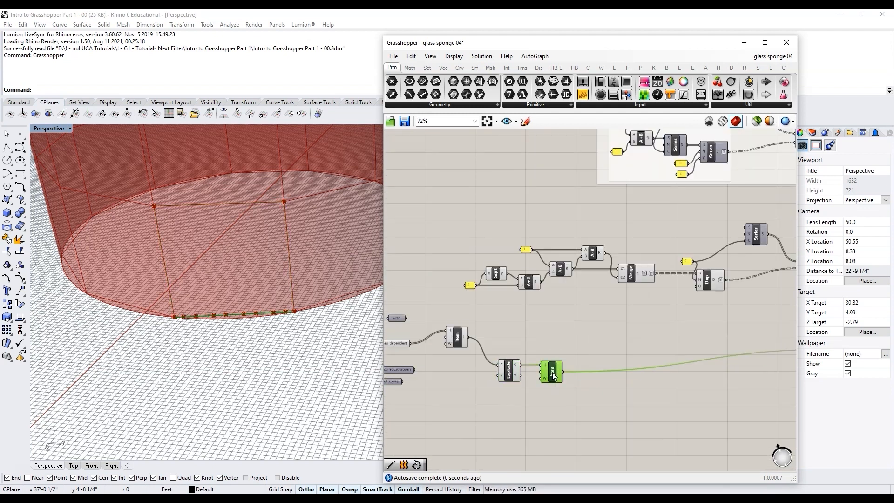
left_click_drag(479, 337, 719, 347)
scroll(538, 326, "down", 4)
scroll(675, 337, "up", 5)
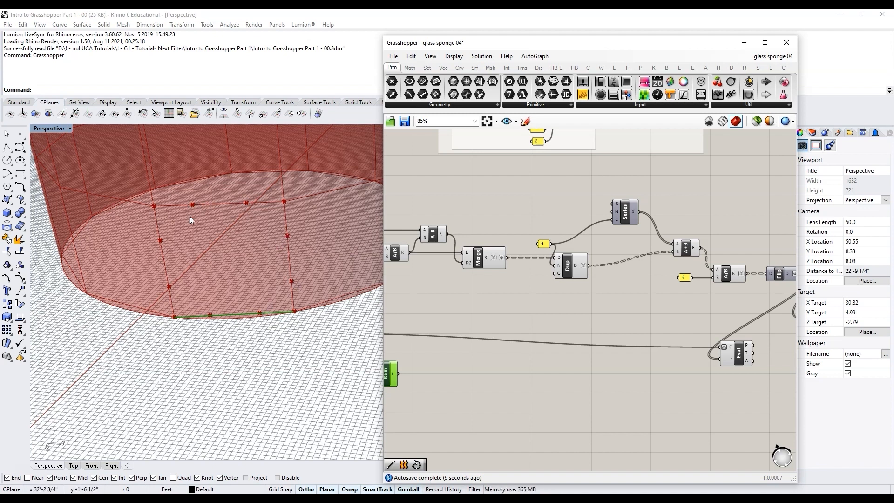
Step: Delete the Explode component and the List Item that picks one of its segments
scroll(613, 350, "down", 2)
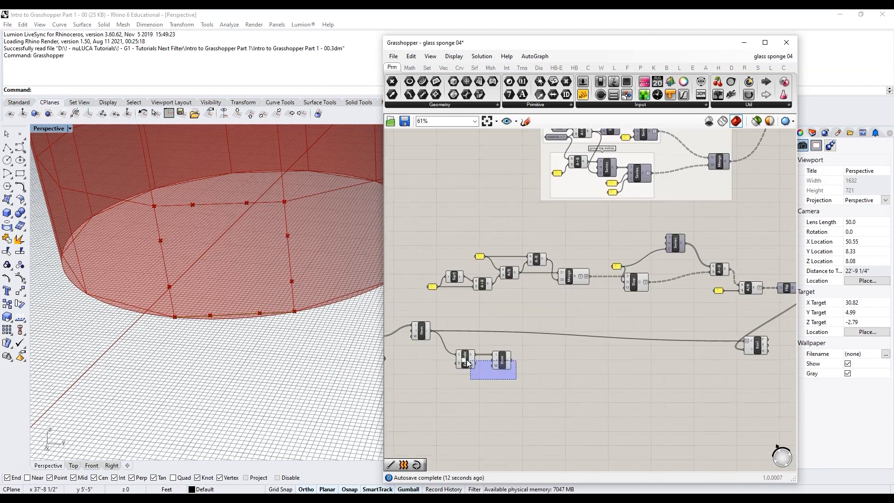
left_click(416, 337)
scroll(484, 336, "down", 2)
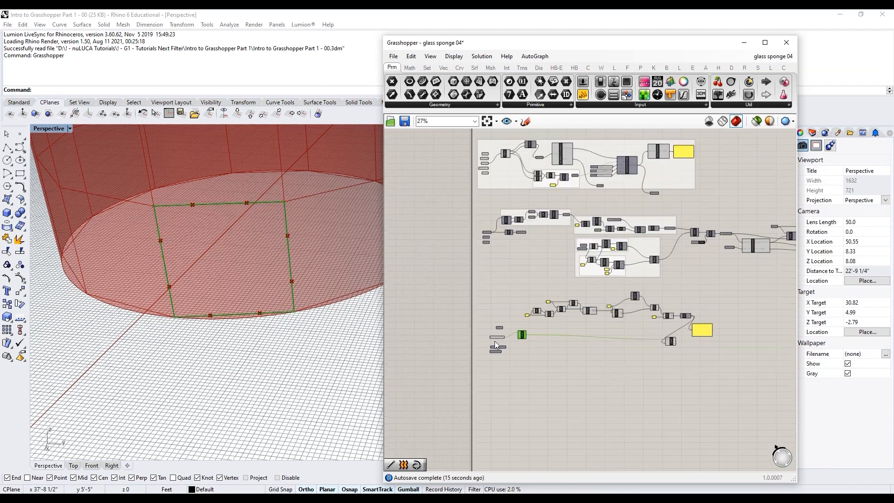
scroll(483, 336, "up", 3)
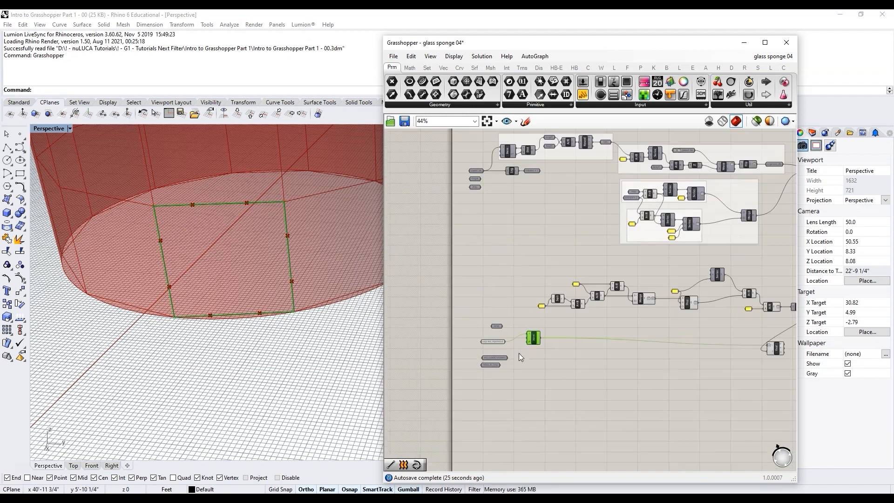
scroll(429, 337, "up", 4)
Step: Check the curves held in polylines_dependent and graft the C input of Evaluate Curve
left_click(428, 334)
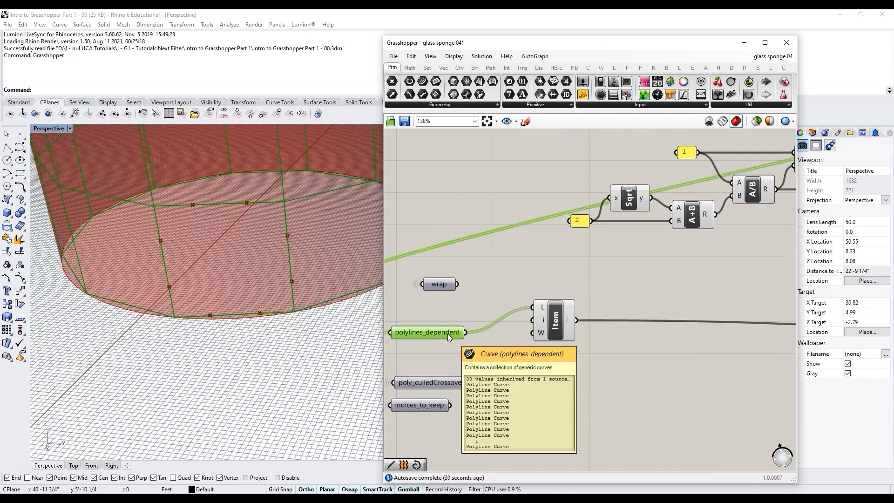
mouse_move(438, 334)
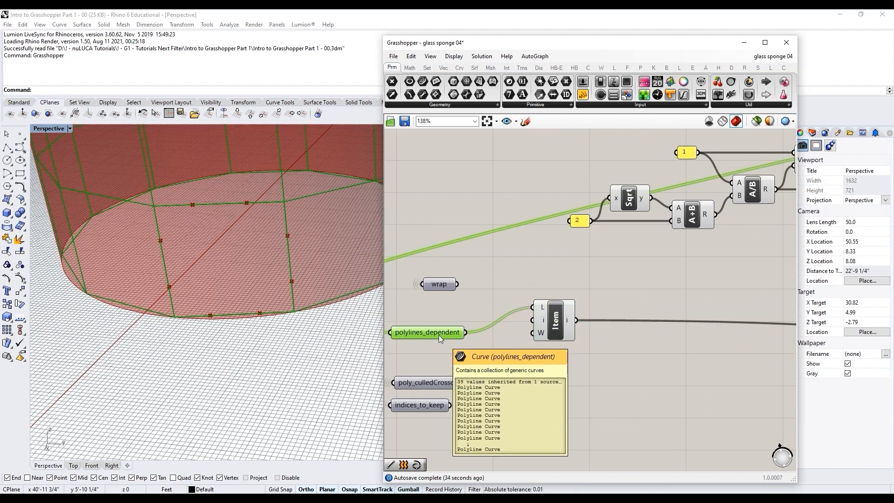
scroll(430, 338, "down", 5)
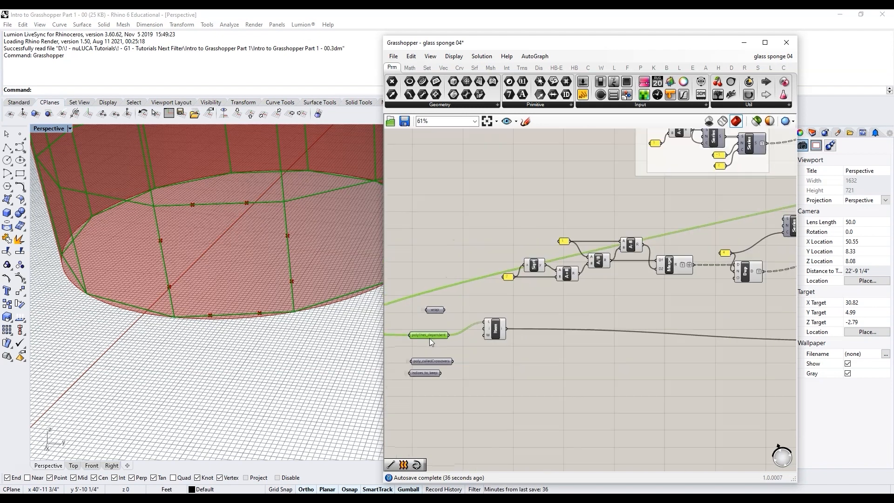
scroll(693, 359, "down", 3)
scroll(766, 348, "up", 5)
scroll(759, 360, "down", 2)
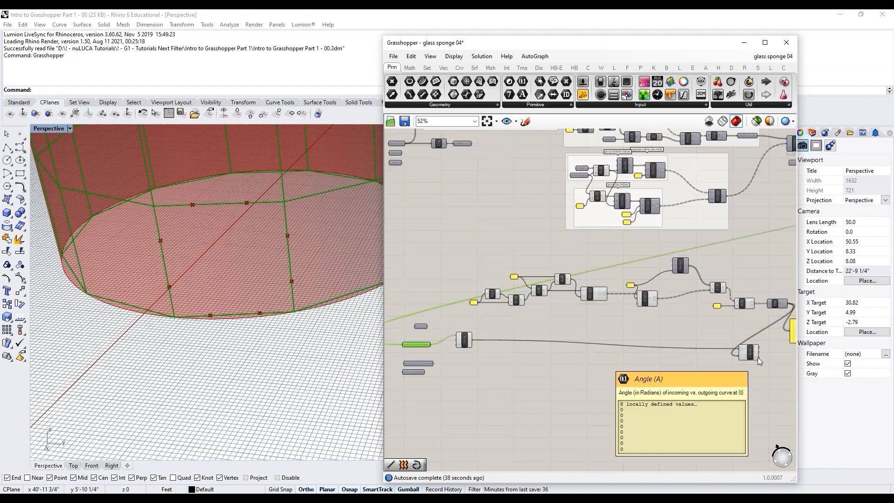
scroll(758, 357, "up", 3)
scroll(760, 355, "up", 1)
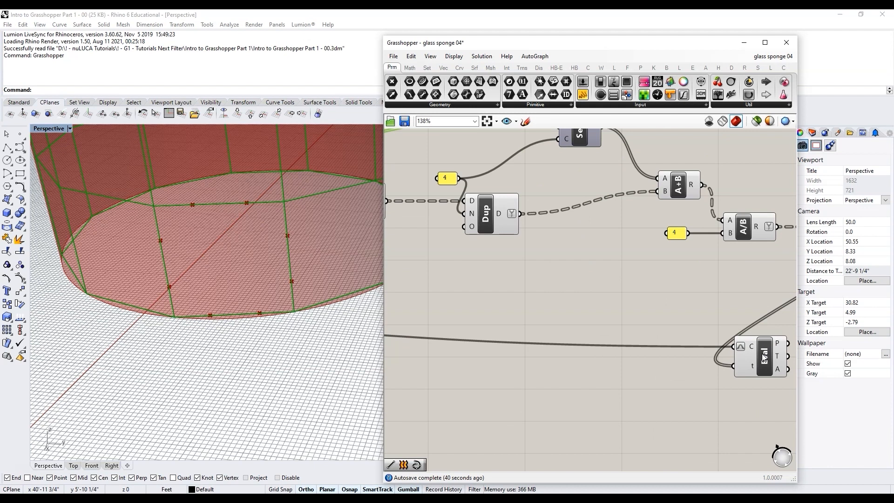
mouse_move(752, 353)
right_click(752, 352)
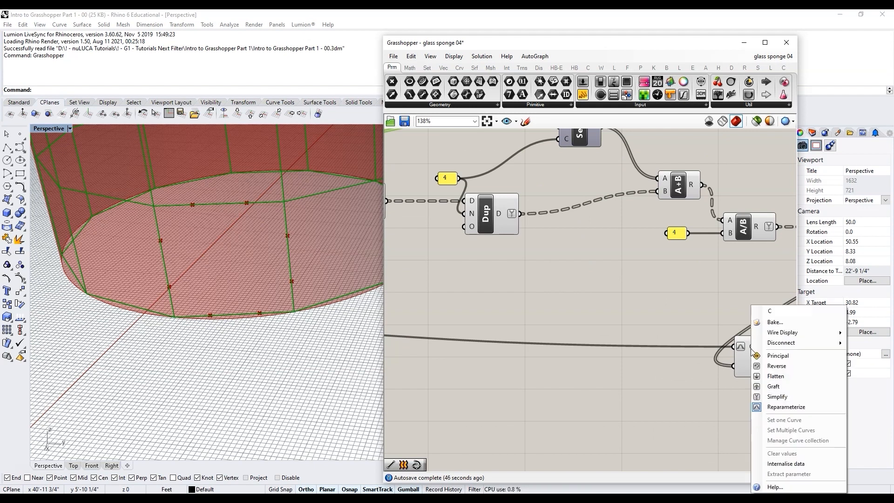
left_click(792, 396)
Step: Wire polylines_dependent into the C input of Evaluate Curve and check the points on all cells of the lattice
scroll(735, 367, "down", 4)
scroll(733, 365, "down", 2)
scroll(522, 359, "up", 4)
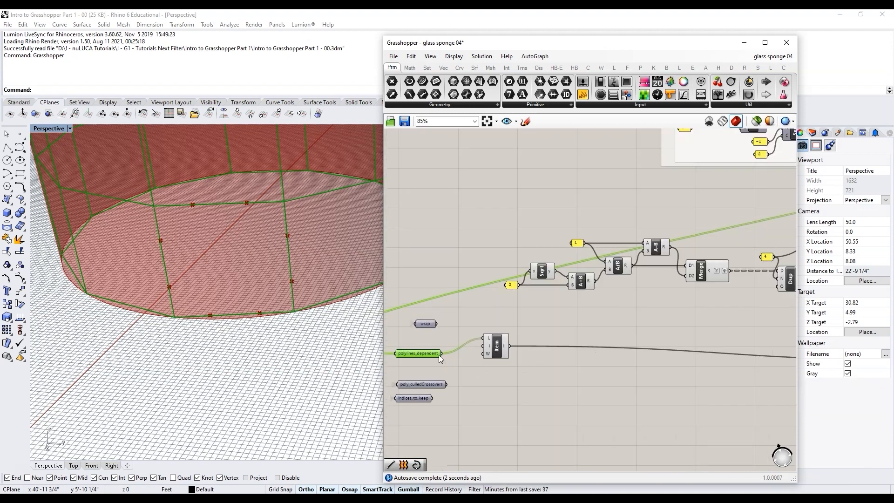
left_click_drag(440, 353, 663, 356)
scroll(467, 381, "down", 4)
scroll(710, 396, "up", 8)
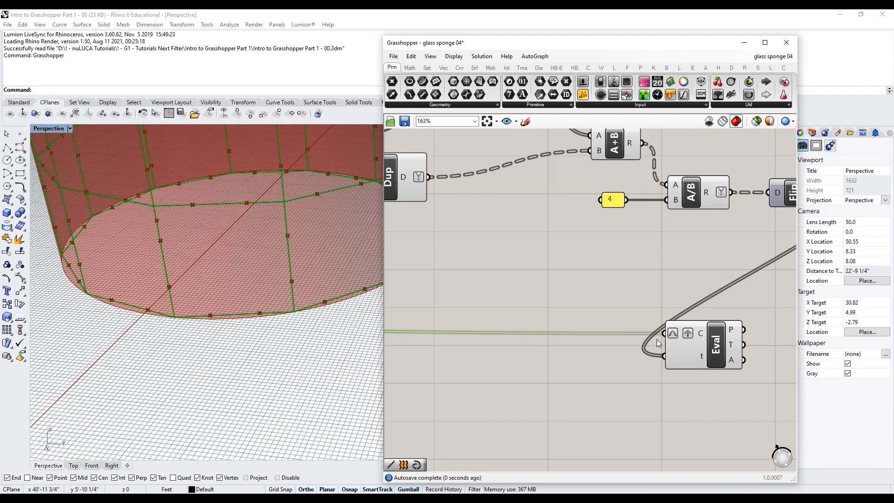
scroll(165, 371, "down", 4)
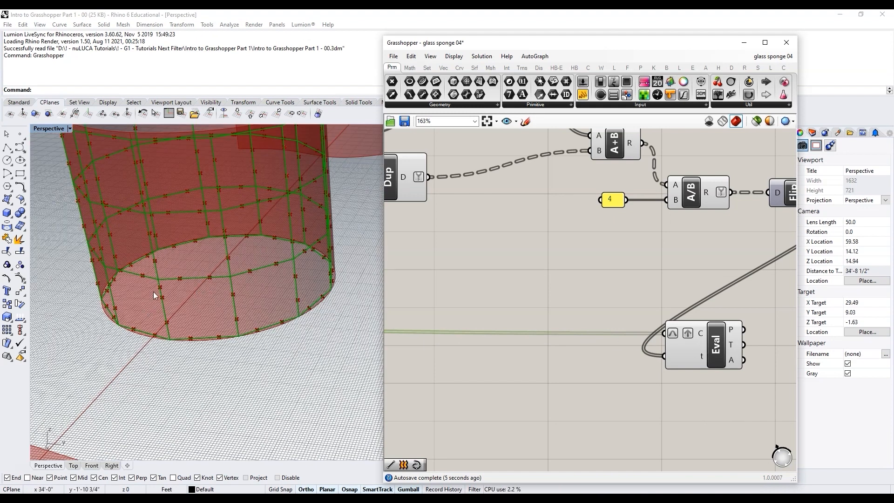
left_click(281, 310)
right_click_drag(281, 309, 203, 224)
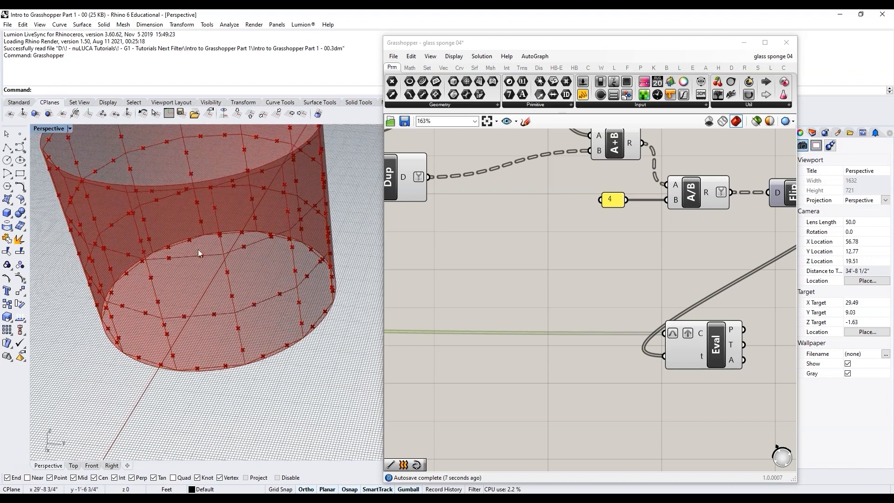
Step: Delete the unused List Item beside polylines_dependent
scroll(675, 353, "down", 5)
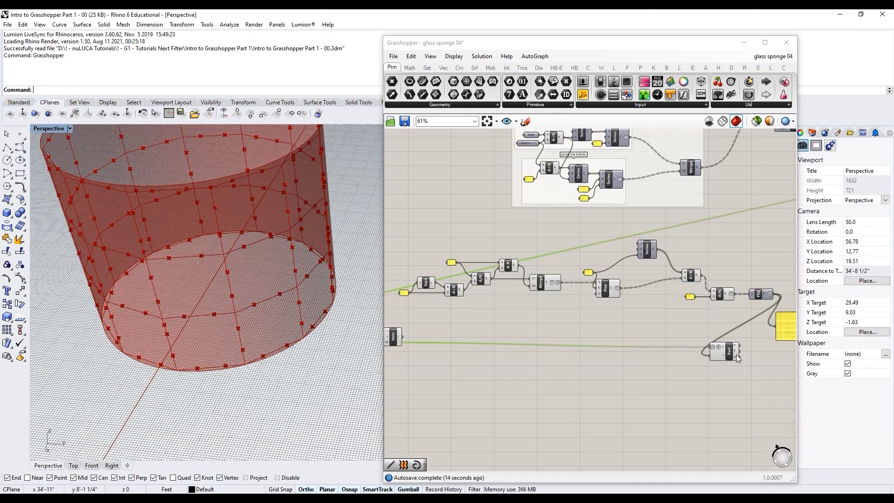
scroll(478, 348, "up", 3)
left_click(530, 347)
key("Delete")
scroll(468, 333, "down", 3)
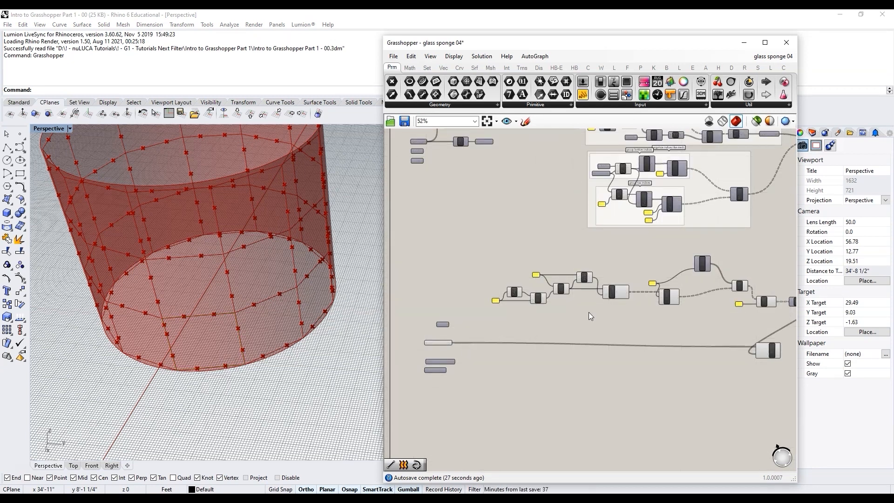
Step: Group the components from Square Root through Merge, including their number panels, and colour the group white
scroll(551, 289, "up", 5)
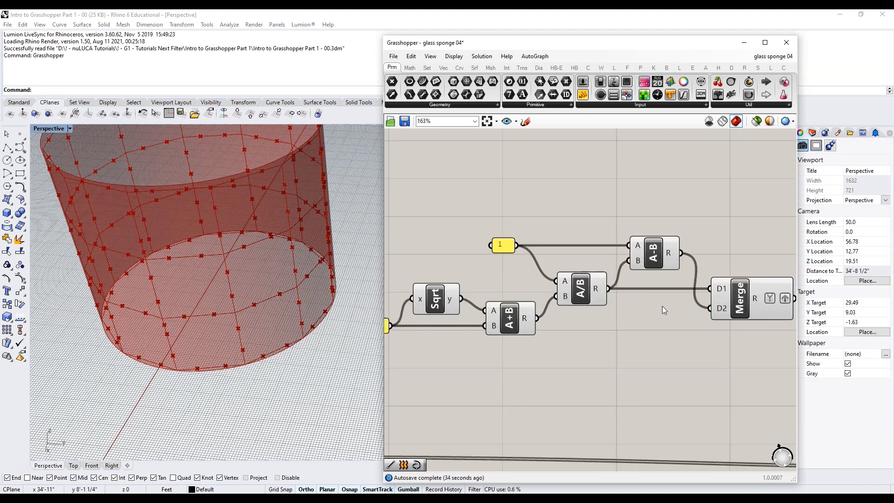
scroll(666, 305, "down", 2)
left_click_drag(741, 332, 449, 230)
key("ctrl+g")
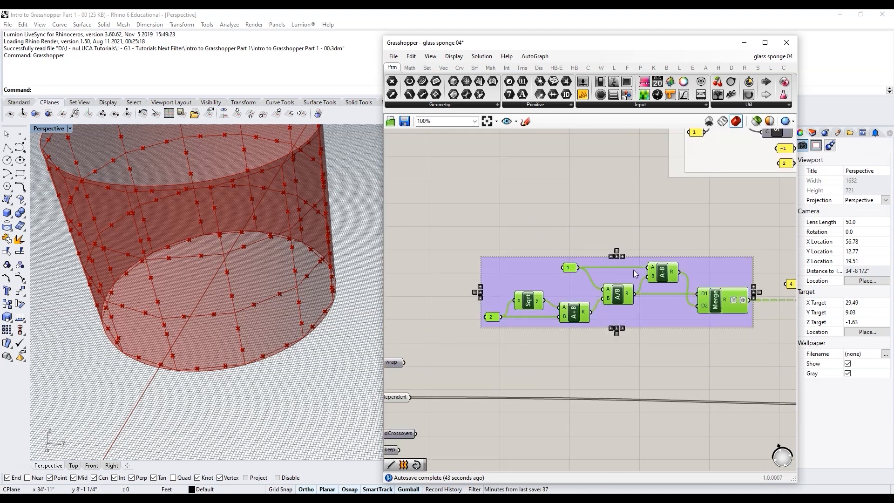
right_click(595, 262)
mouse_move(641, 363)
left_click_drag(752, 358, 739, 320)
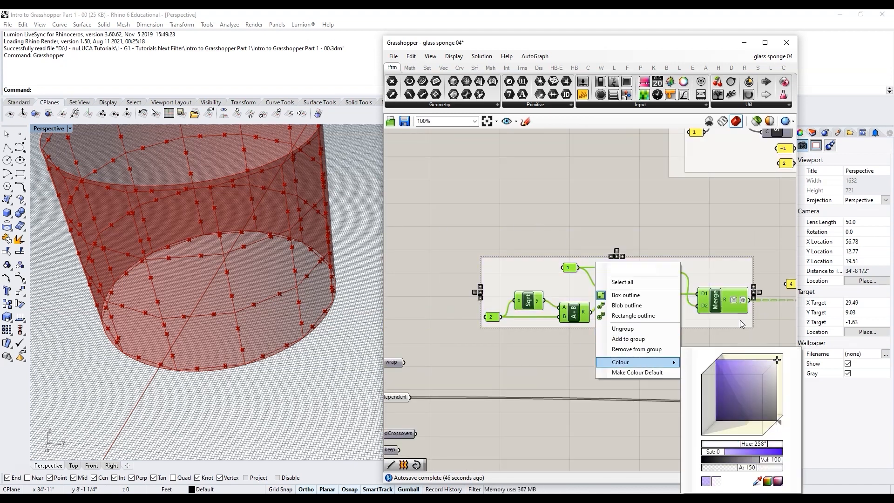
Step: Name the new group "parameters for cross braces"
left_click(633, 267)
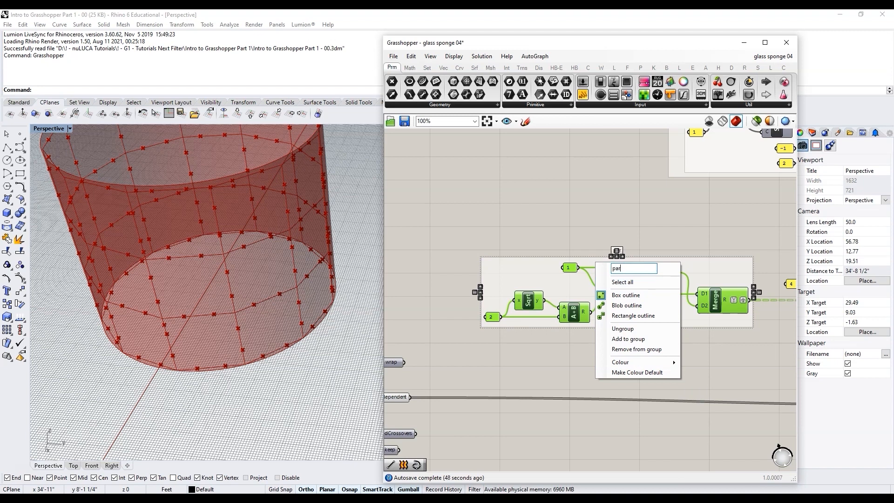
type("parameters for ")
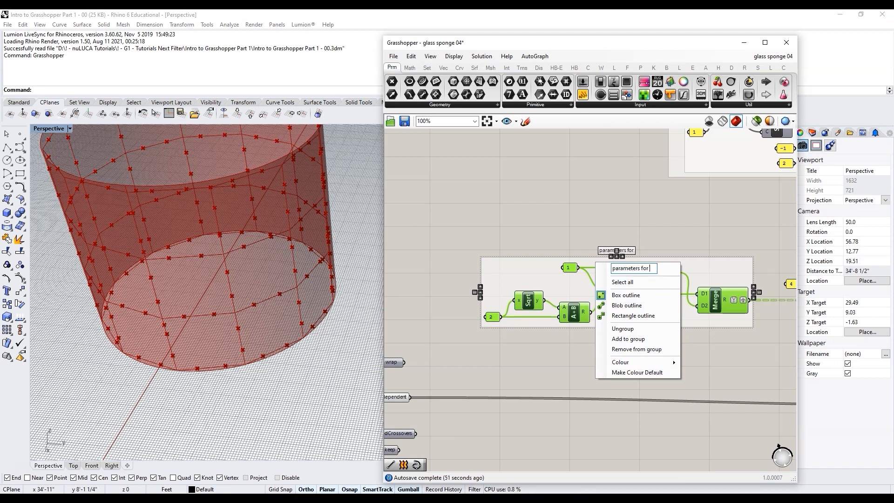
type("cross braces")
left_click(607, 216)
Step: Reposition the cross brace parameter group above the wrap and polylines_dependent parameters, with more space below the upper groups
left_click_drag(564, 285, 508, 296)
scroll(507, 296, "down", 3)
scroll(509, 297, "down", 2)
left_click_drag(761, 369, 412, 269)
left_click_drag(515, 284, 403, 309)
left_click(473, 351)
Step: Move the components from Duplicate Data through Evaluate Curve closer to the cross brace parameter group
scroll(478, 349, "up", 5)
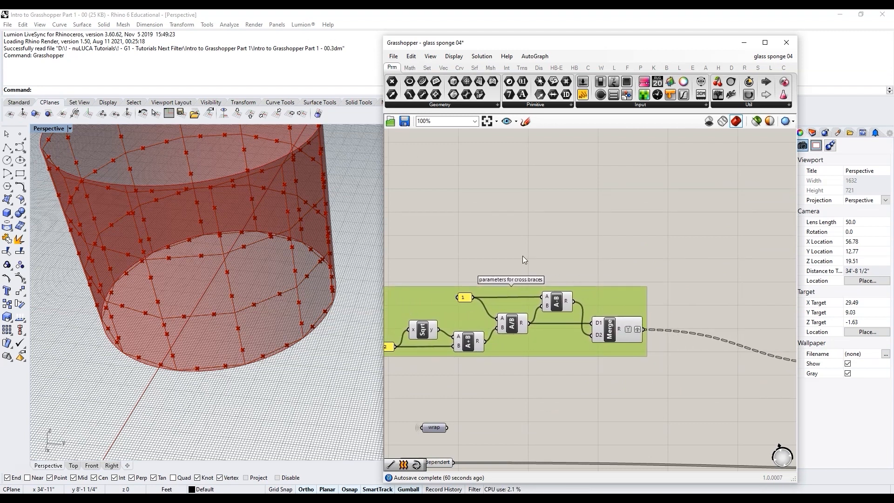
scroll(546, 262, "down", 5)
scroll(727, 323, "up", 3)
scroll(689, 358, "down", 3)
left_click_drag(751, 381, 597, 294)
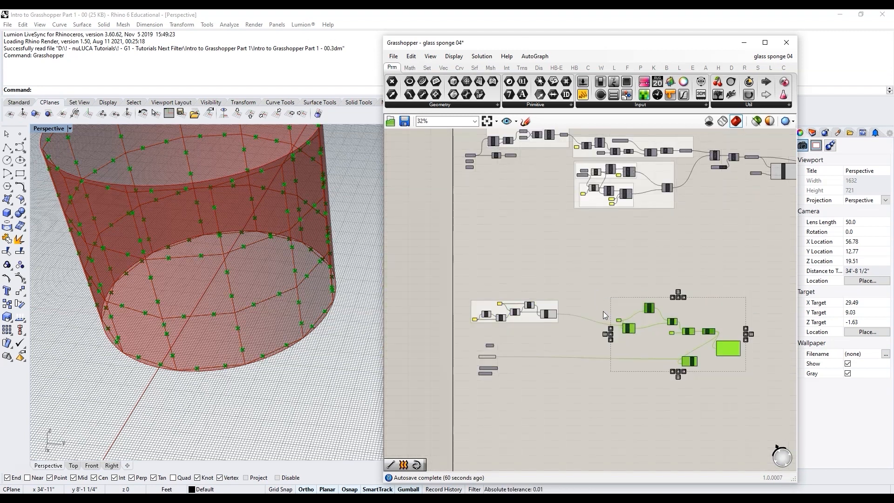
scroll(602, 311, "up", 4)
left_click(624, 362)
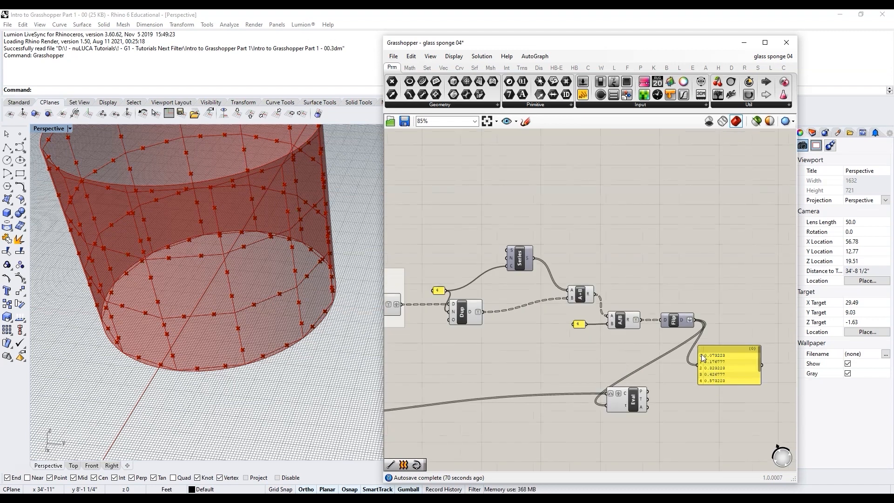
Step: Delete the display panel connected to Flip Matrix and move Evaluate Curve further down
left_click_drag(721, 350, 744, 410)
key("Delete")
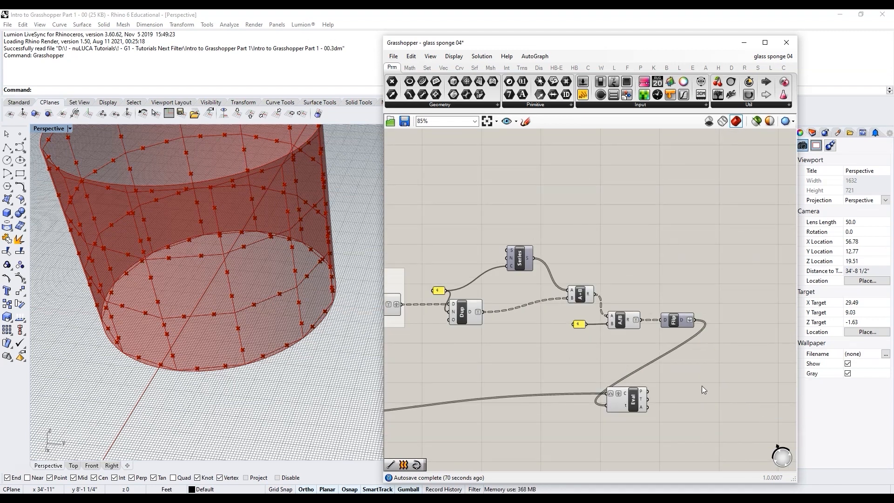
left_click_drag(646, 401, 655, 428)
Step: Group the components from Duplicate Data and Series through Flip Matrix and colour the group white
left_click_drag(736, 356, 424, 233)
key("ctrl+g")
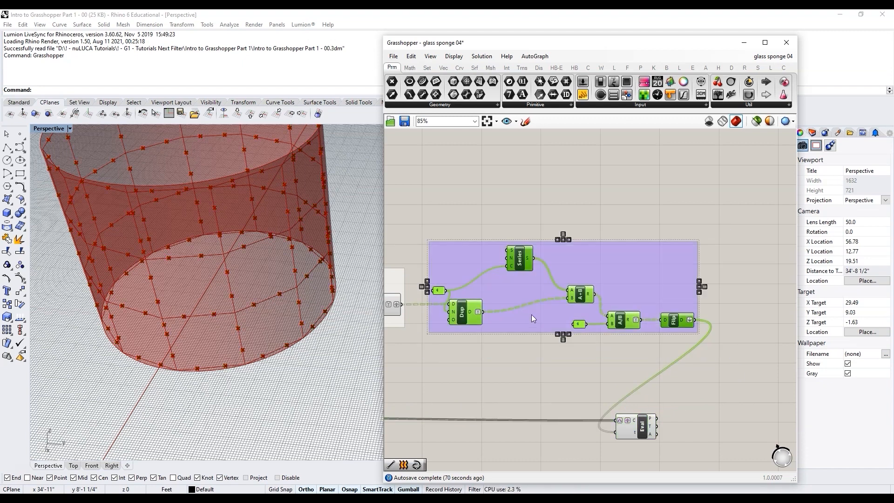
right_click(601, 269)
mouse_move(640, 369)
left_click_drag(754, 360, 726, 358)
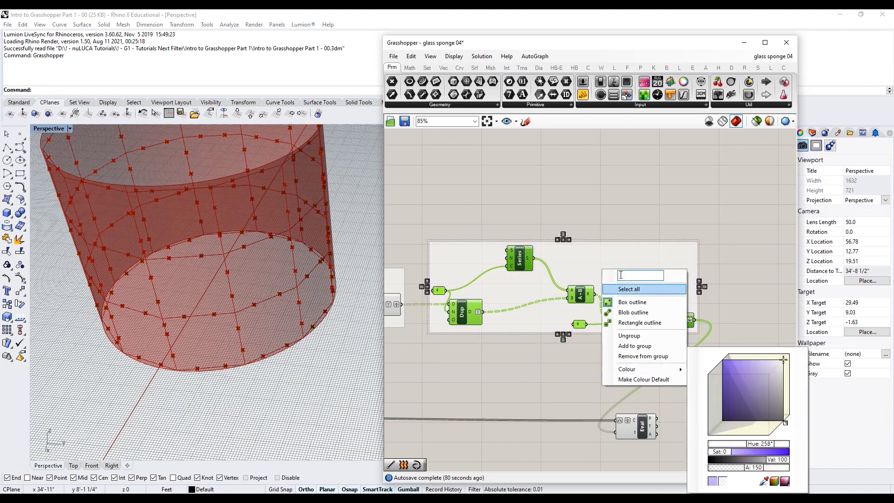
Step: Name the white group "parameters for full polyline squares"
left_click(631, 275)
type("paramete")
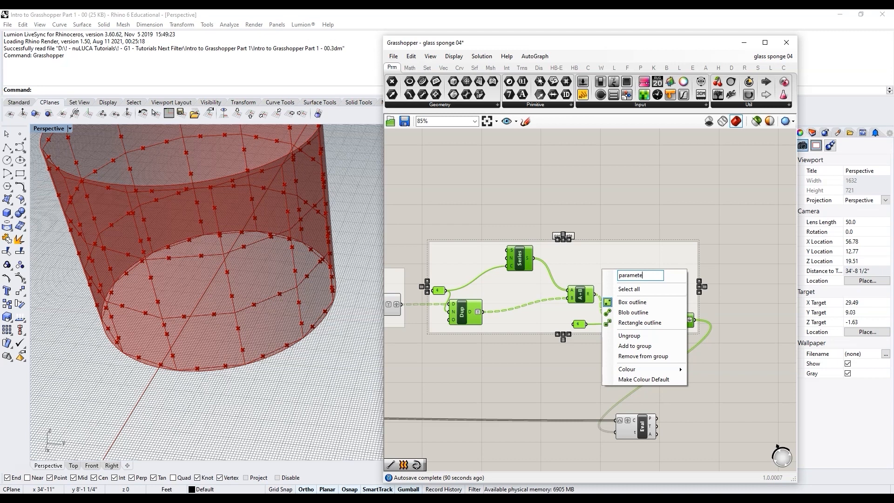
type("rs for full pol")
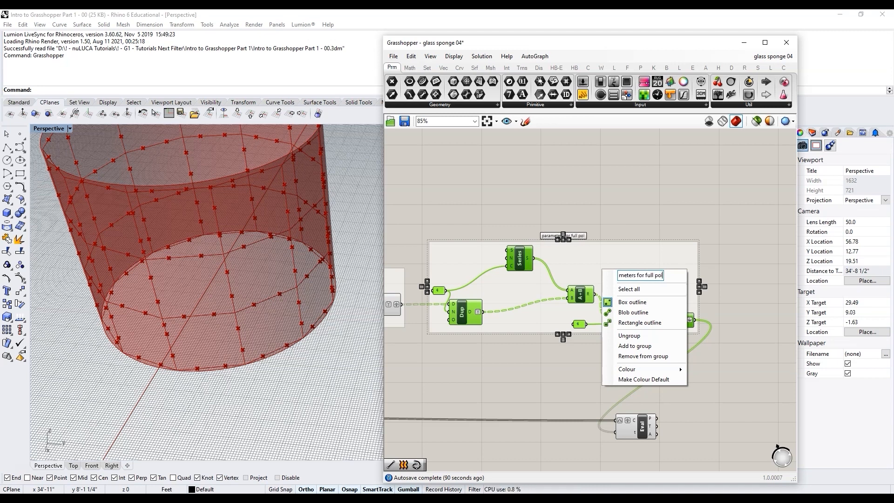
type("yline squares")
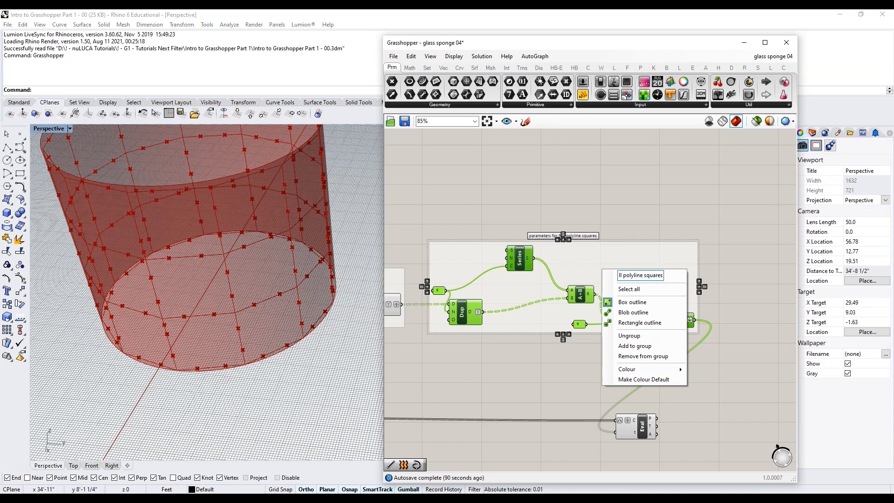
key("Return")
Step: Move the Evaluate Curve component further away from the full polyline squares parameter group
scroll(586, 340, "down", 3)
scroll(685, 386, "up", 6)
scroll(661, 341, "down", 4)
left_click_drag(653, 349, 764, 345)
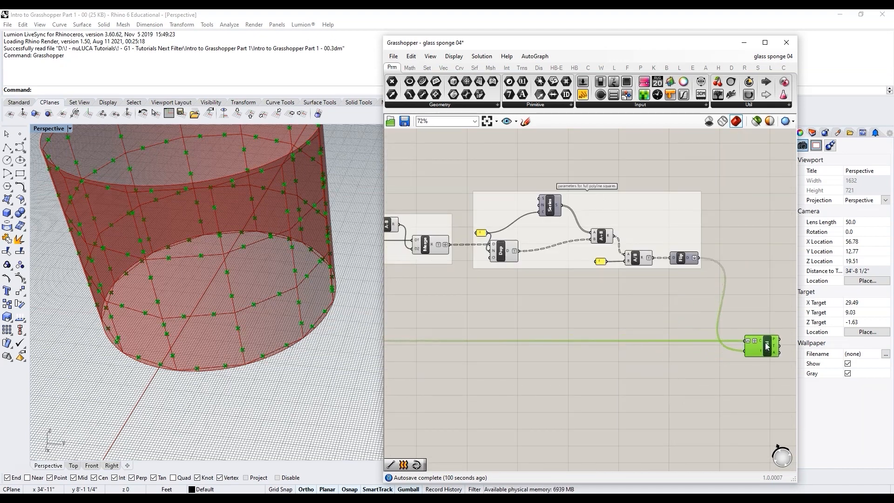
Step: Feed the Brep Edges component with curved_srf instead of circle_srf
scroll(680, 337, "down", 3)
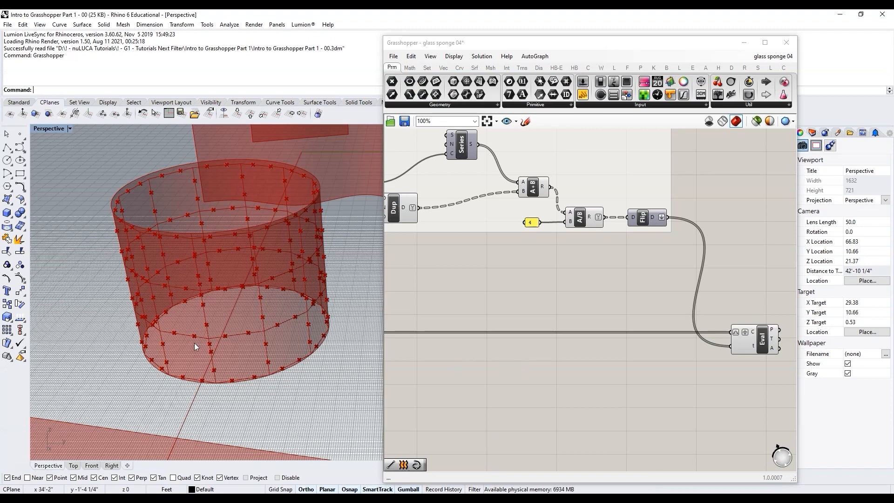
scroll(262, 210, "up", 10)
right_click_drag(309, 281, 335, 298)
scroll(486, 288, "down", 2)
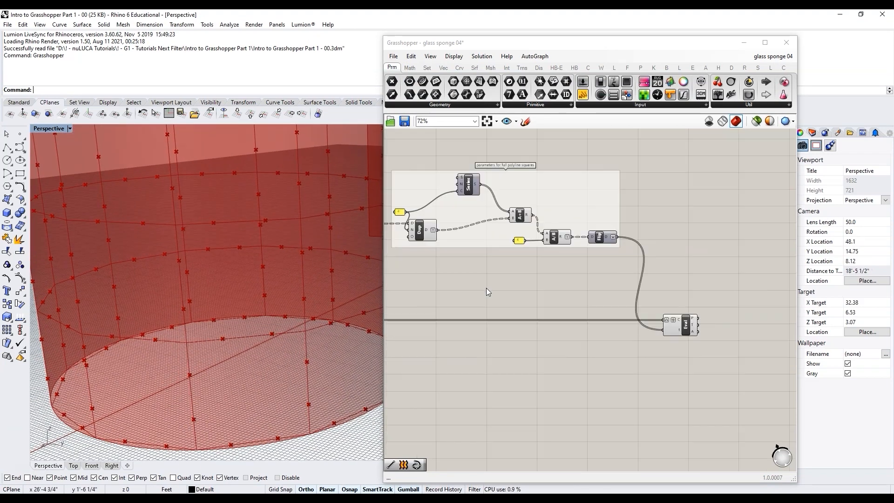
right_click_drag(258, 363, 437, 360)
scroll(537, 319, "down", 7)
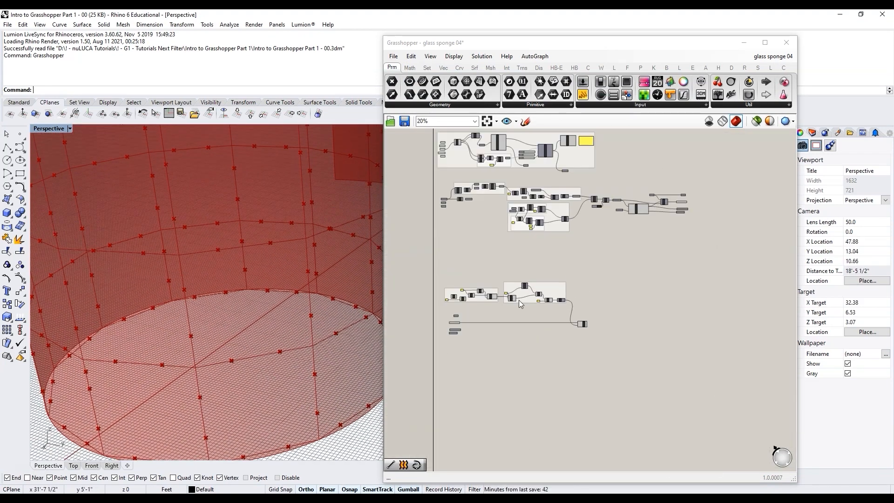
scroll(437, 178, "up", 6)
right_click_drag(505, 303, 512, 331)
scroll(501, 237, "up", 7)
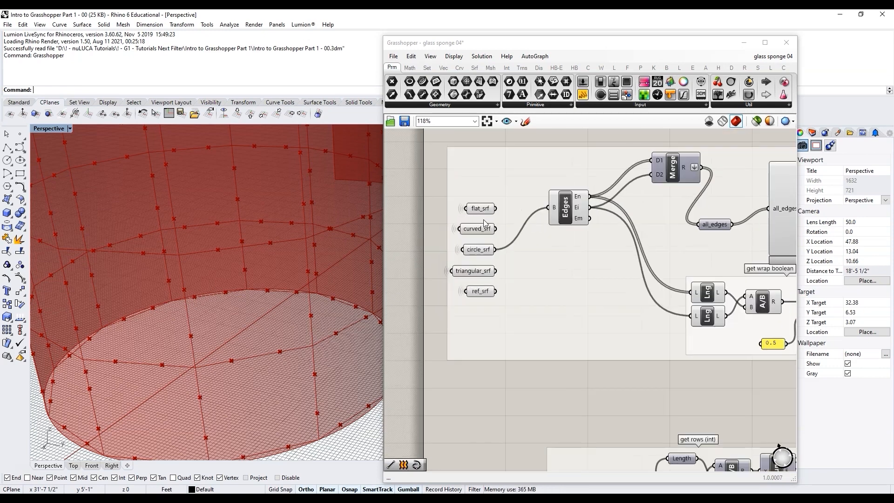
left_click_drag(503, 234, 587, 199)
Step: Examine how the strut points are distributed on the cell edges of the curved surface
scroll(242, 333, "down", 5)
scroll(213, 324, "down", 6)
scroll(286, 255, "up", 7)
right_click_drag(285, 255, 336, 295)
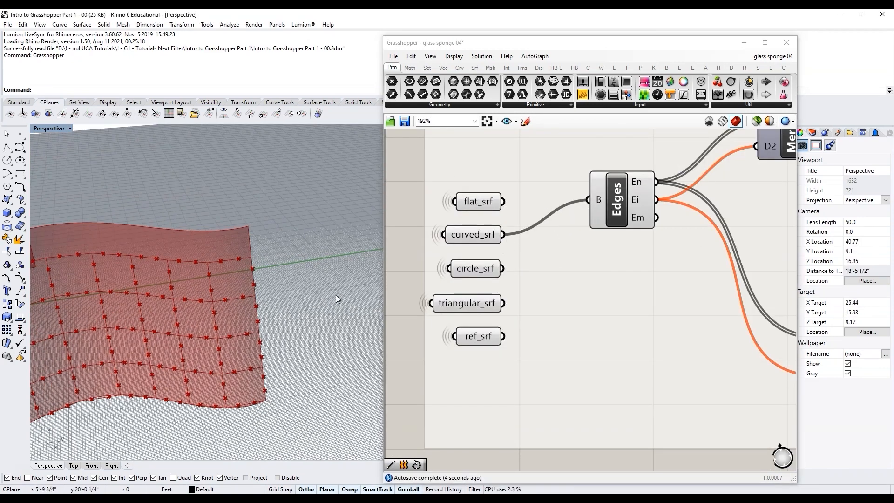
scroll(336, 295, "down", 6)
scroll(167, 339, "up", 8)
right_click_drag(168, 341, 199, 383)
scroll(199, 383, "down", 8)
scroll(199, 383, "up", 4)
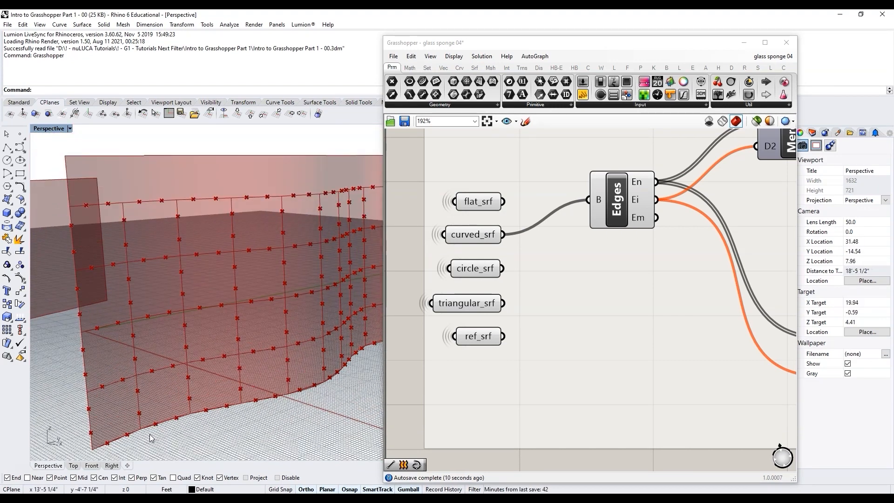
scroll(516, 282, "down", 6)
scroll(504, 290, "down", 7)
scroll(551, 409, "up", 6)
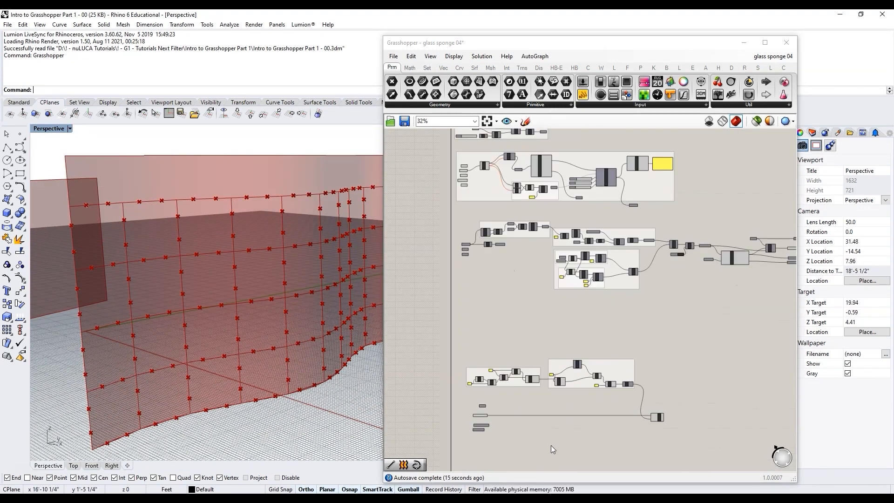
scroll(505, 424, "up", 1)
scroll(573, 349, "up", 2)
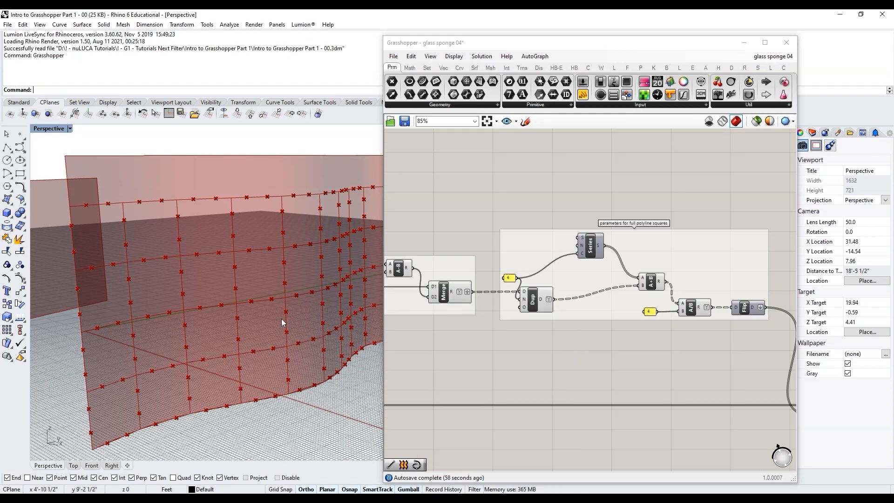
scroll(549, 324, "down", 4)
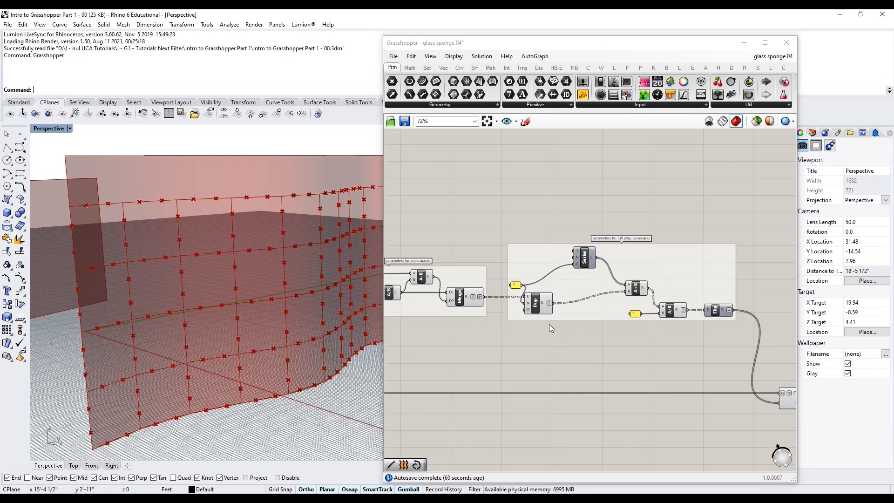
Step: Add a List Item component below the cross brace parameter group and use polylines_dependent as its list
scroll(465, 361, "up", 5)
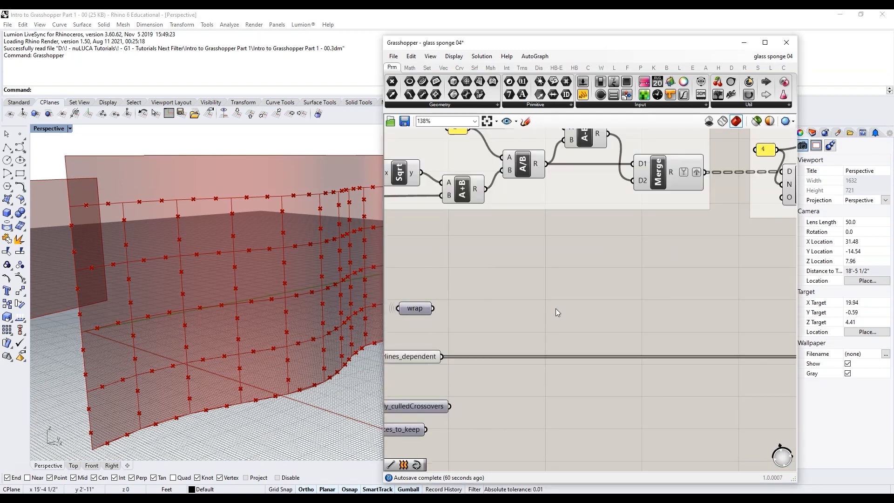
double_click(556, 308)
type("list item")
key("Return")
left_click_drag(442, 356, 538, 298)
left_click_drag(558, 310, 674, 311)
Step: Add a number slider set to 13 and connect it to the index of List Item
right_click_drag(354, 335, 300, 323)
scroll(257, 345, "down", 10)
mouse_move(257, 346)
right_mouse_down()
mouse_move(289, 345)
mouse_move(258, 351)
right_mouse_up()
scroll(257, 351, "down", 3)
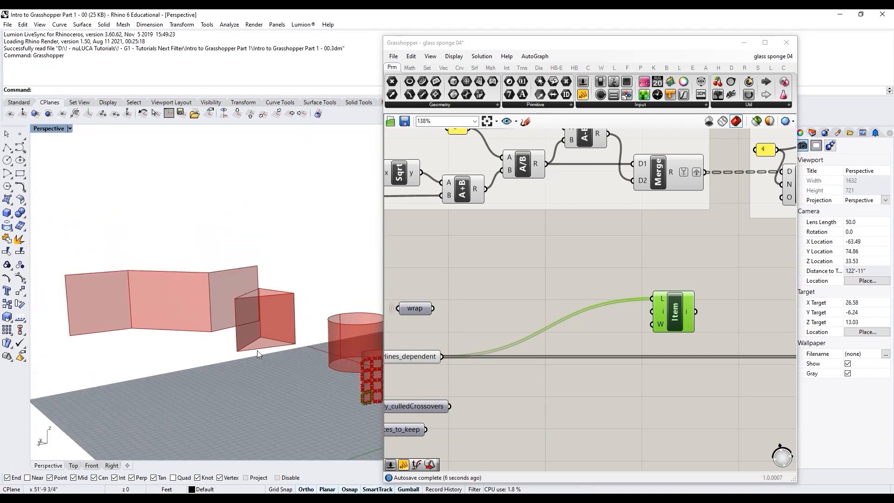
scroll(336, 383, "up", 6)
double_click(583, 275)
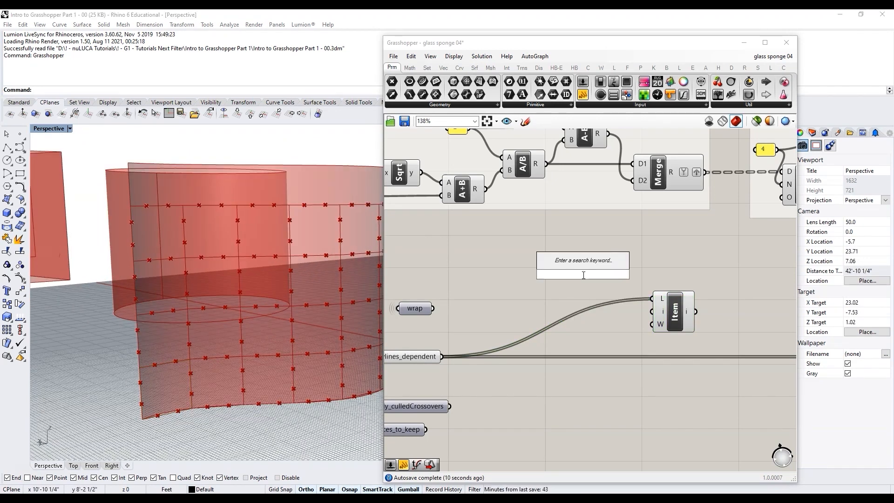
type("0<")
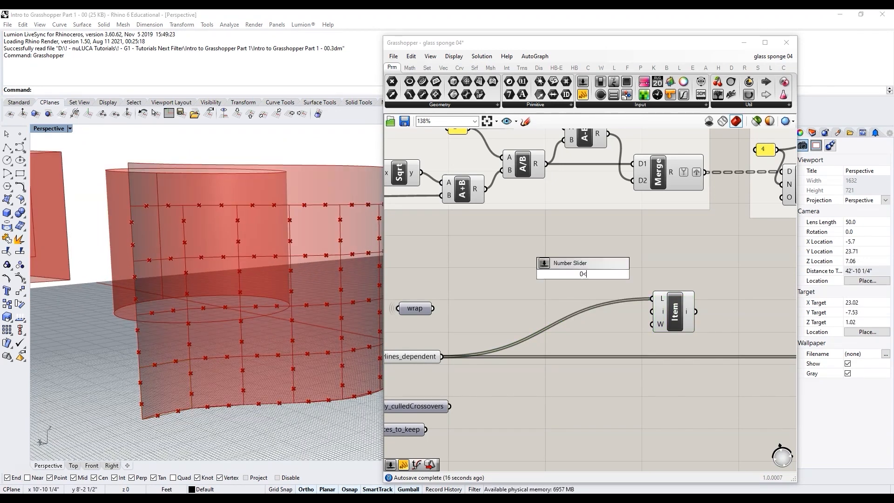
key("Return")
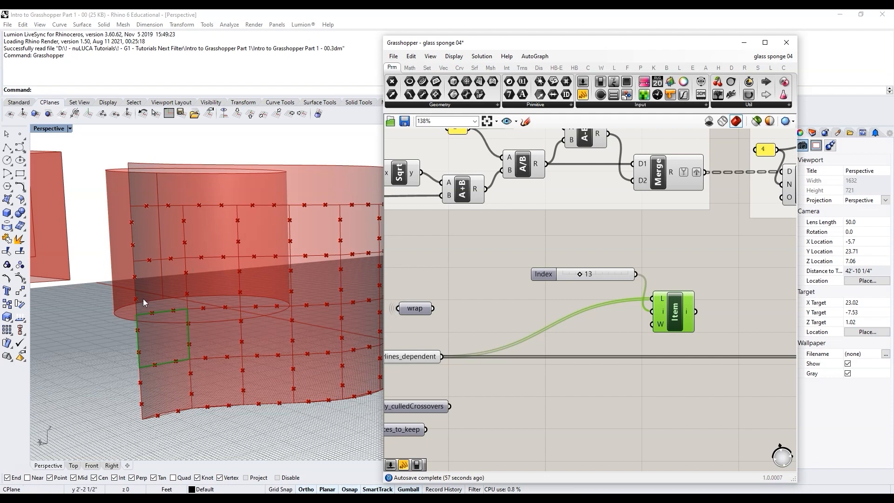
Step: Add a List Length component below List Item and feed it polylines_dependent
scroll(143, 309, "down", 4)
scroll(144, 313, "up", 3)
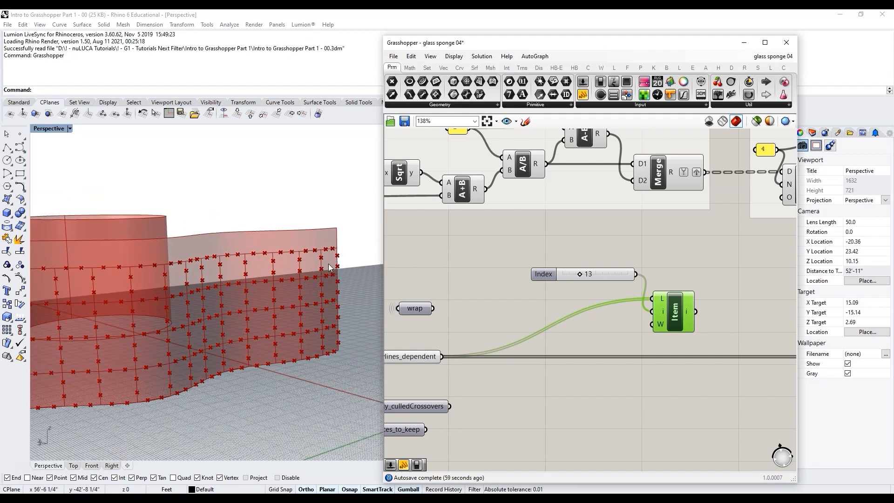
scroll(597, 362, "down", 1)
scroll(557, 395, "up", 3)
left_click(633, 370)
double_click(633, 371)
type("list i")
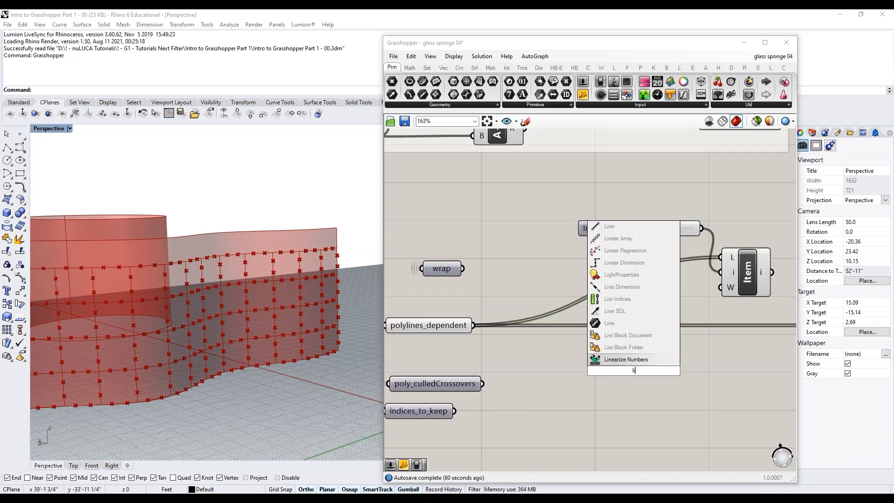
key("BackSpace")
type("le")
key("Return")
left_click_drag(473, 324, 609, 371)
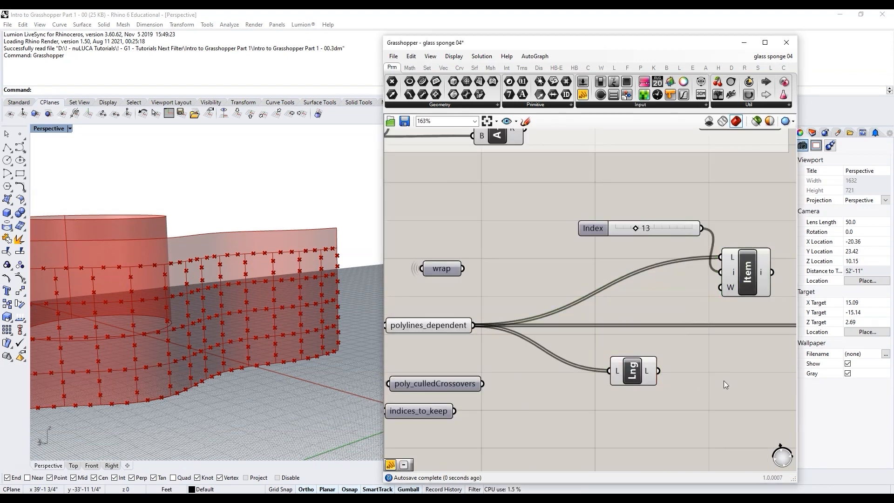
Step: Add a panel that displays the list length of polylines_dependent
double_click(723, 381)
type("panel")
key("Return")
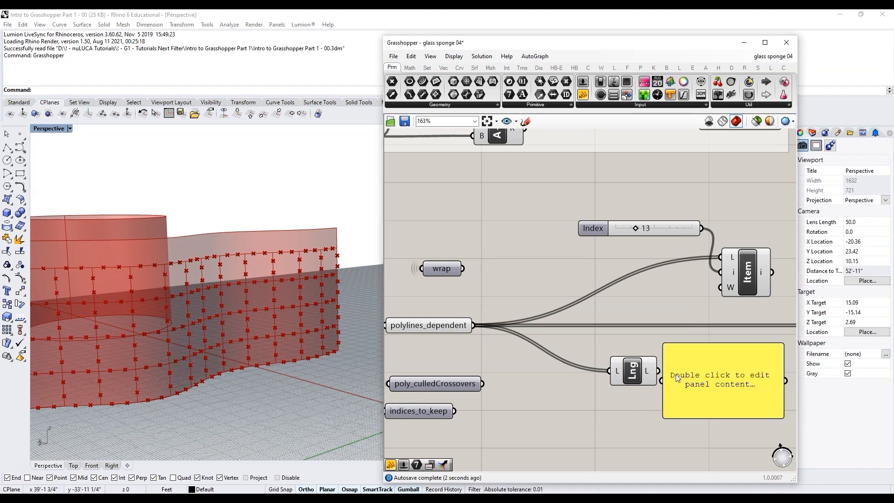
left_click_drag(659, 371, 680, 386)
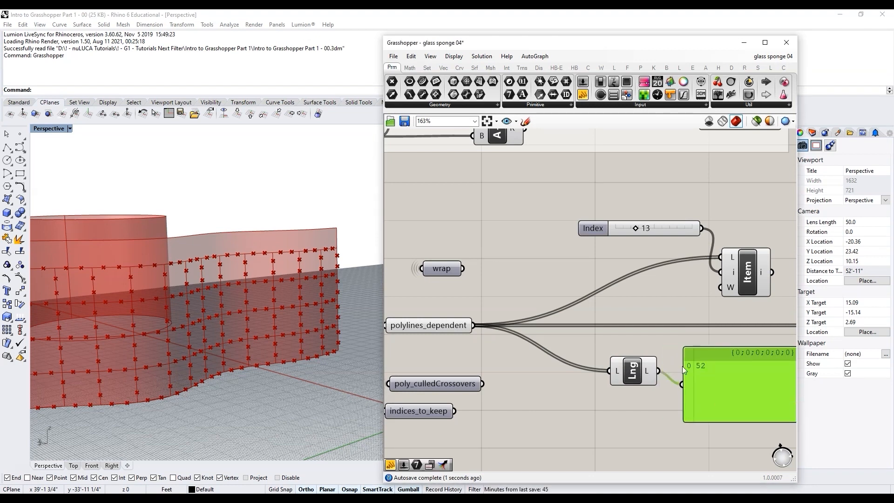
right_click_drag(141, 333, 210, 332, "shift")
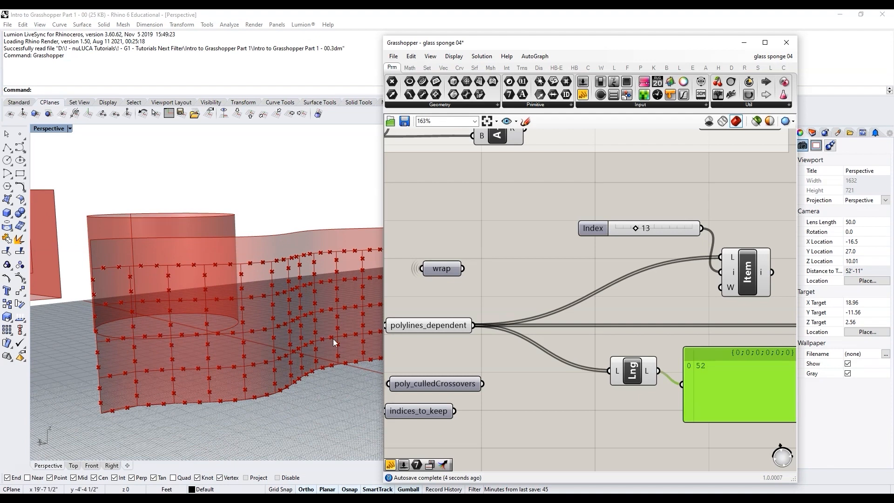
scroll(576, 347, "down", 3)
scroll(667, 374, "up", 3)
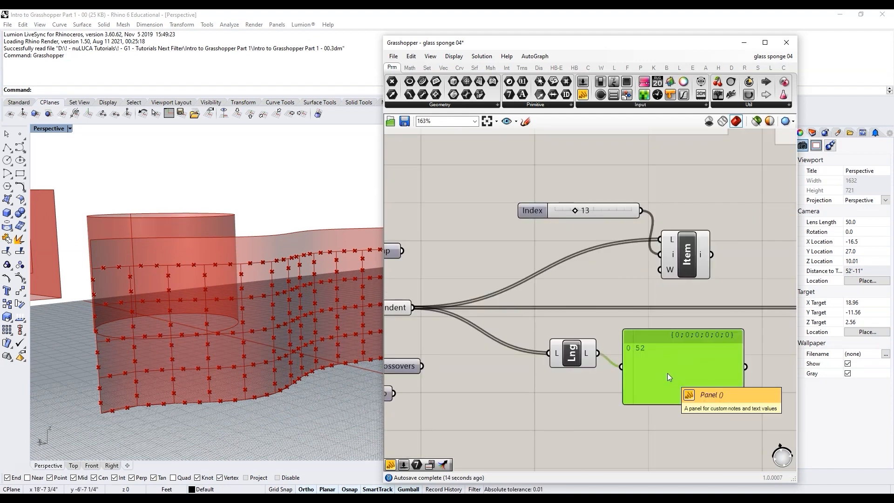
left_click_drag(663, 348, 699, 235)
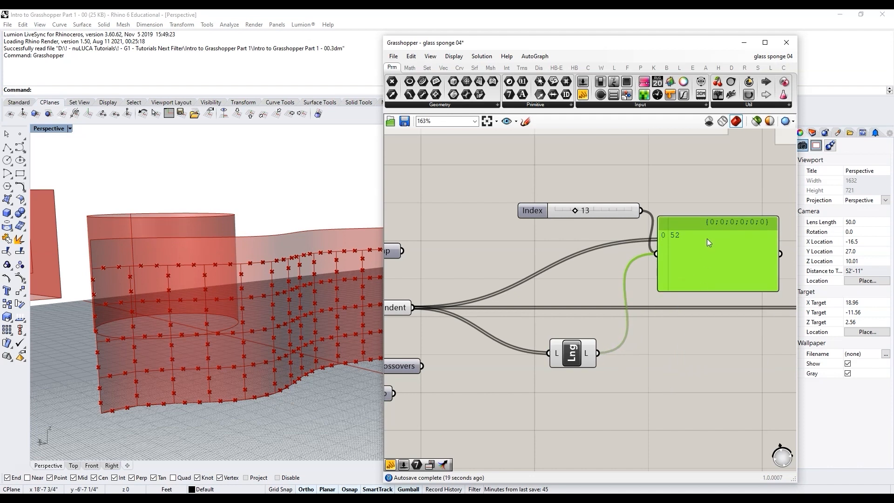
Step: Add a Division component that divides the list length by a panel value of 2
double_click(670, 362)
type("/")
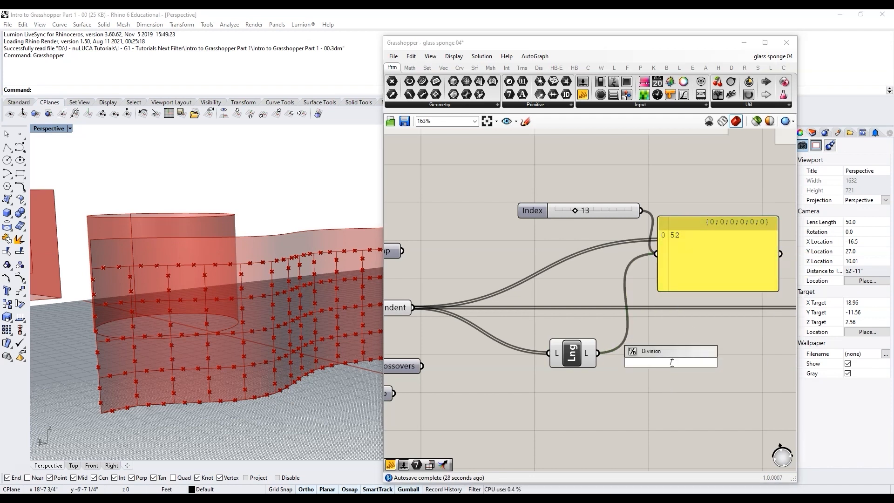
key("Return")
double_click(627, 389)
type("//2")
key("Return")
left_click_drag(644, 370, 614, 393)
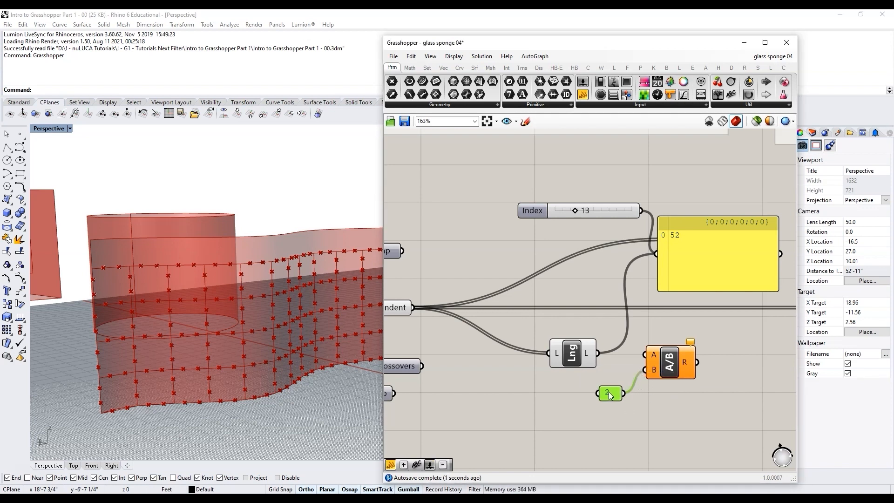
left_click_drag(597, 353, 675, 357)
Step: Connect the division result to the display panel and place the panel below the Division component
left_click_drag(698, 360, 653, 258)
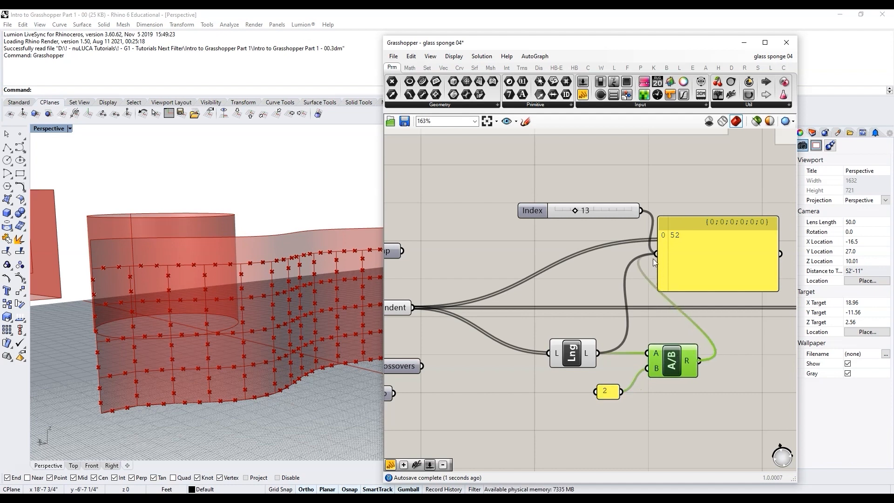
left_click_drag(713, 232, 755, 277)
scroll(584, 285, "down", 3)
left_click_drag(669, 288, 691, 388)
scroll(710, 360, "up", 3)
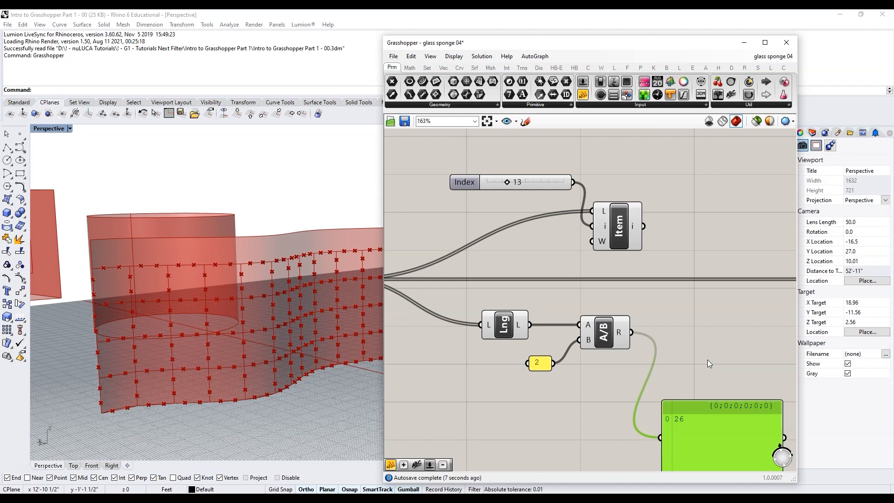
Step: Add a Series component beside the Division component and feed the division result into its Count input
double_click(706, 318)
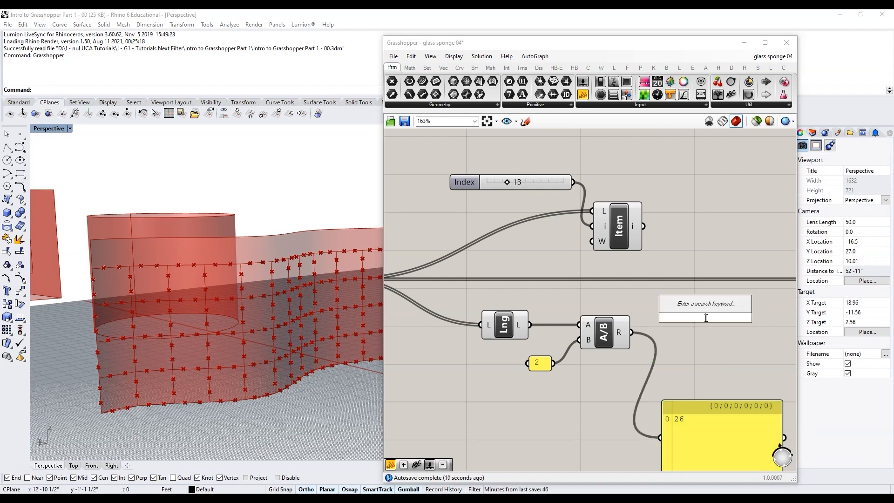
type("ser")
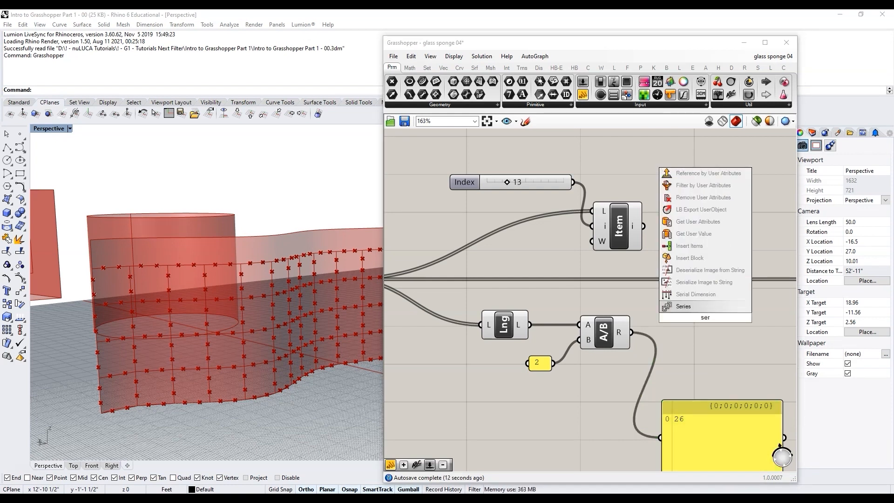
left_click(706, 308)
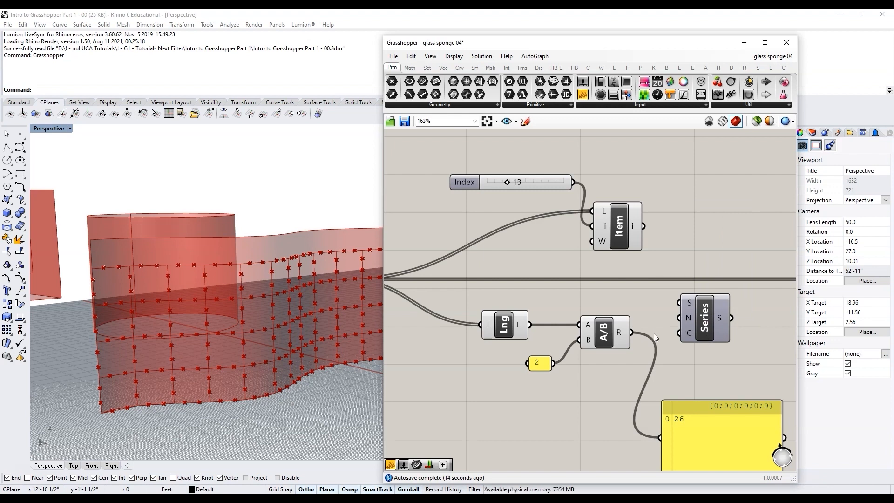
left_click_drag(632, 332, 699, 336)
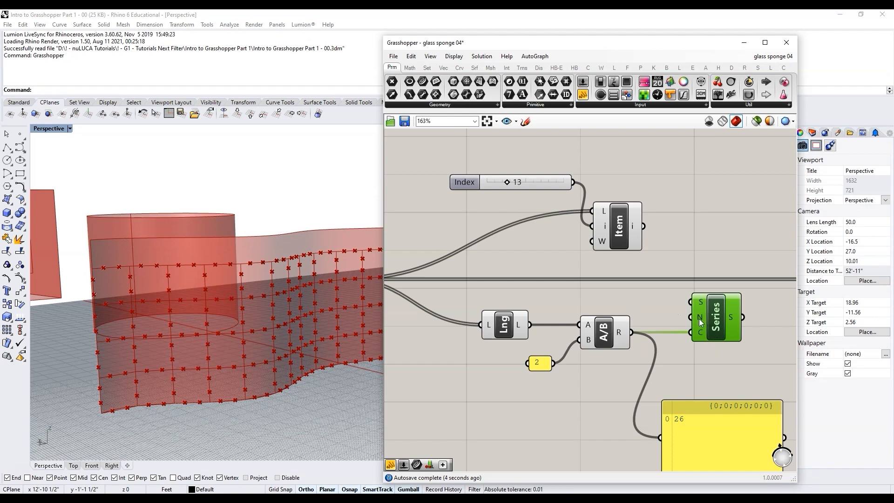
Step: Add a panel with the value 2 as the step size of the Series component
double_click(653, 300)
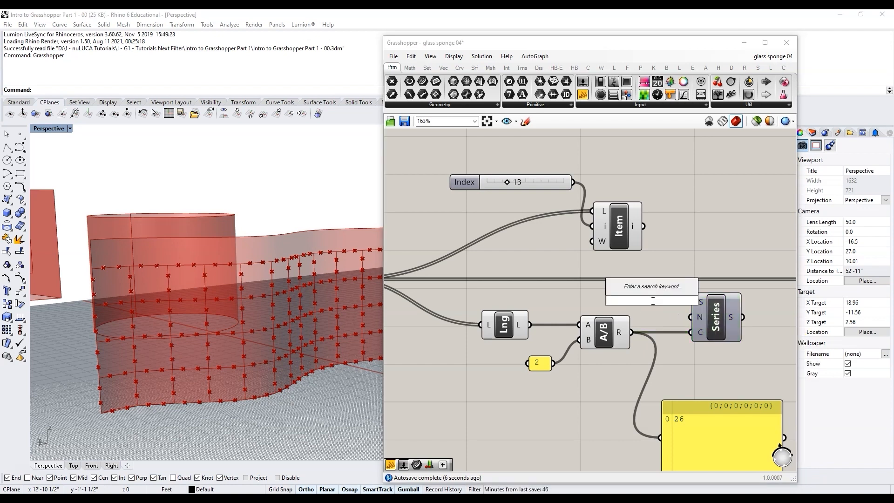
type("//2")
key("Return")
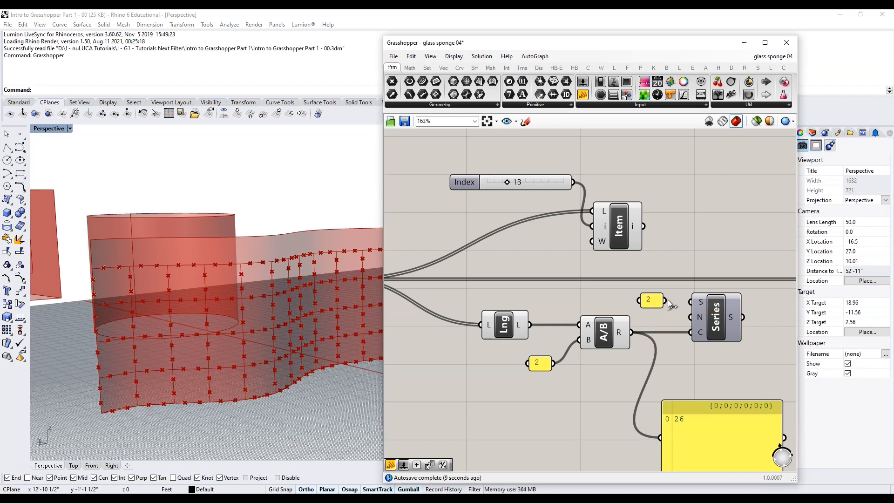
Step: Feed the Series output into the display panel instead of the division result and examine the listed index values
left_click_drag(688, 416, 776, 407)
right_click_drag(733, 378, 676, 362)
scroll(699, 373, "down", 3)
scroll(725, 372, "up", 1)
left_click_drag(674, 315, 669, 393)
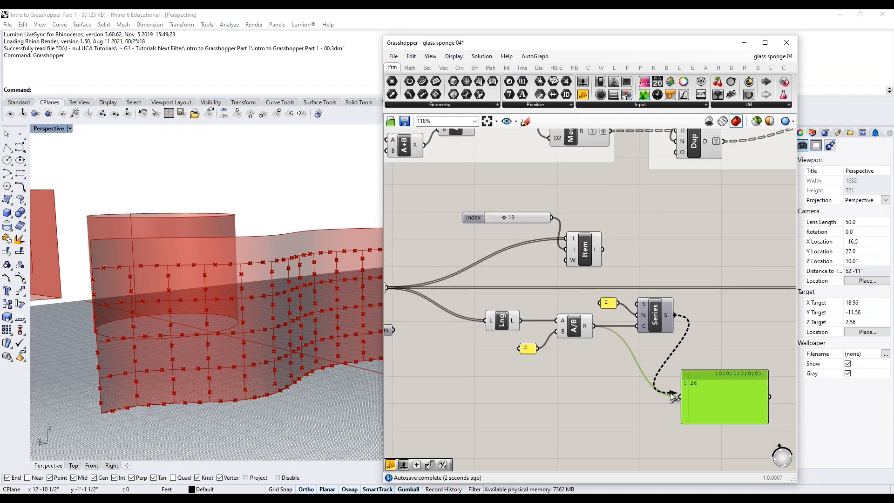
left_click_drag(680, 361, 681, 369)
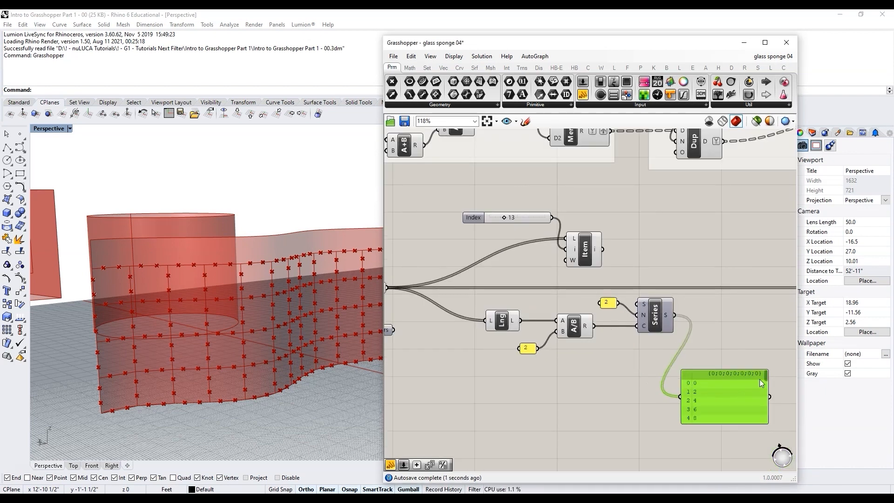
scroll(761, 382, "down", 5)
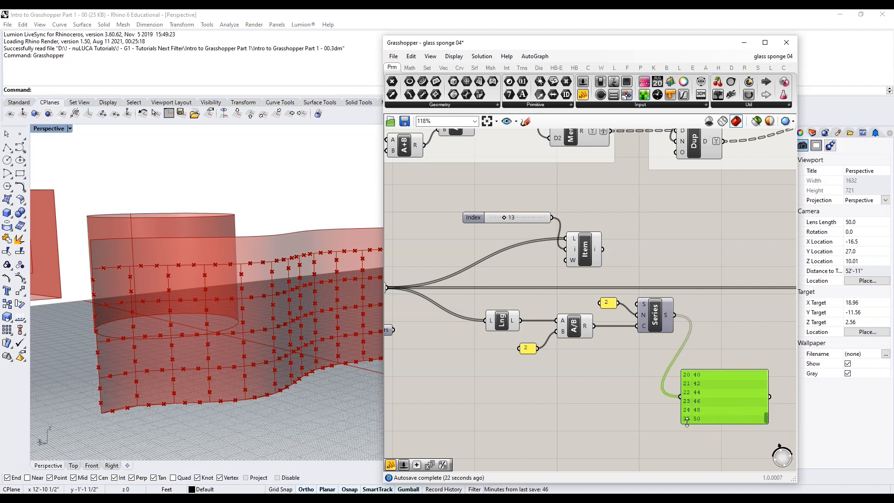
Step: Delete the display panel attached to the Series output
mouse_move(670, 316)
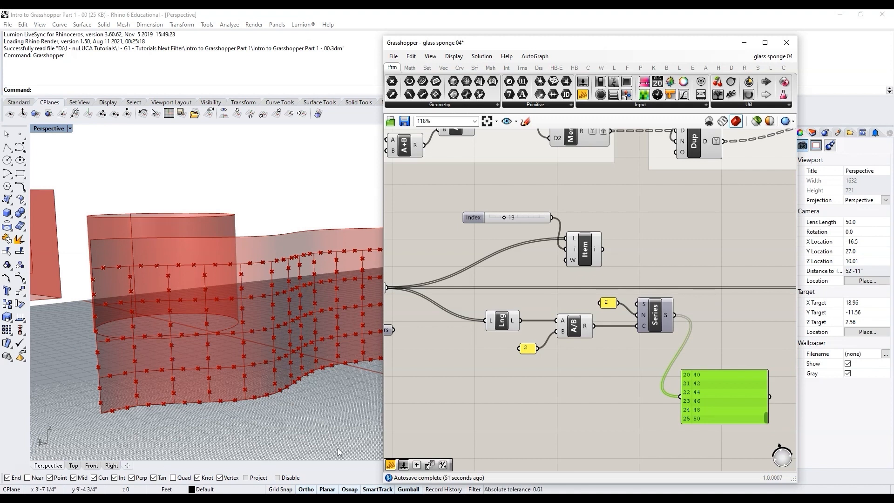
scroll(110, 397, "up", 2)
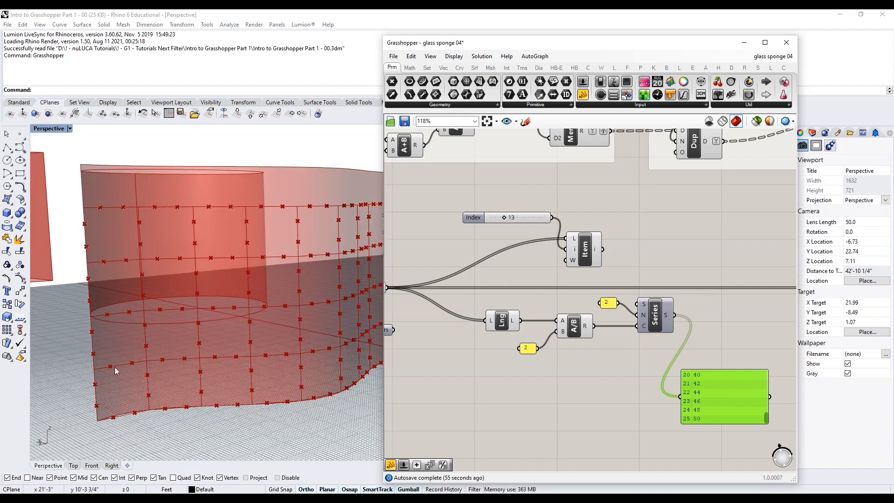
scroll(479, 382, "down", 4)
right_click_drag(609, 378, 558, 378)
scroll(558, 379, "up", 3)
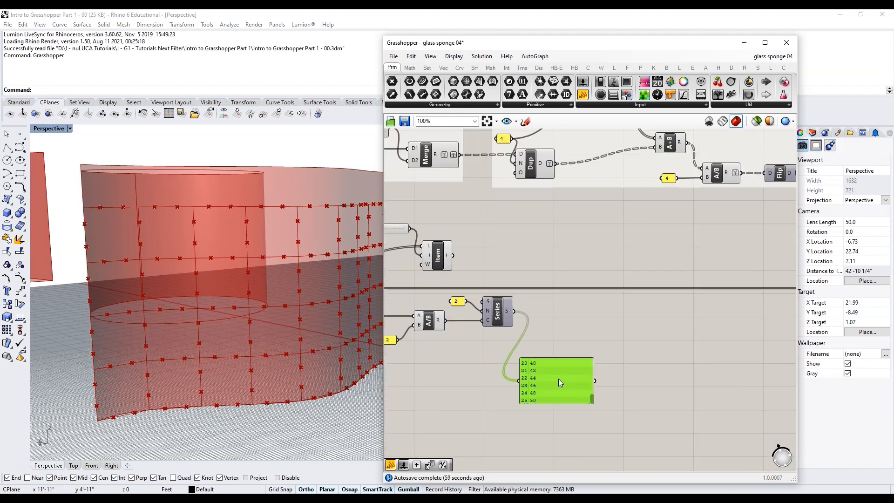
key("Delete")
Step: Move the List Length, Division and Series components with their value panels below the Evaluate Curve component
scroll(618, 378, "down", 2)
scroll(467, 329, "up", 2)
left_click_drag(409, 309, 594, 370)
left_click_drag(491, 340, 739, 377)
scroll(534, 356, "down", 2)
left_click(675, 353)
Step: Delete the List Item component and its Index slider
scroll(517, 310, "up", 3)
left_click_drag(569, 315, 458, 270)
key("Delete")
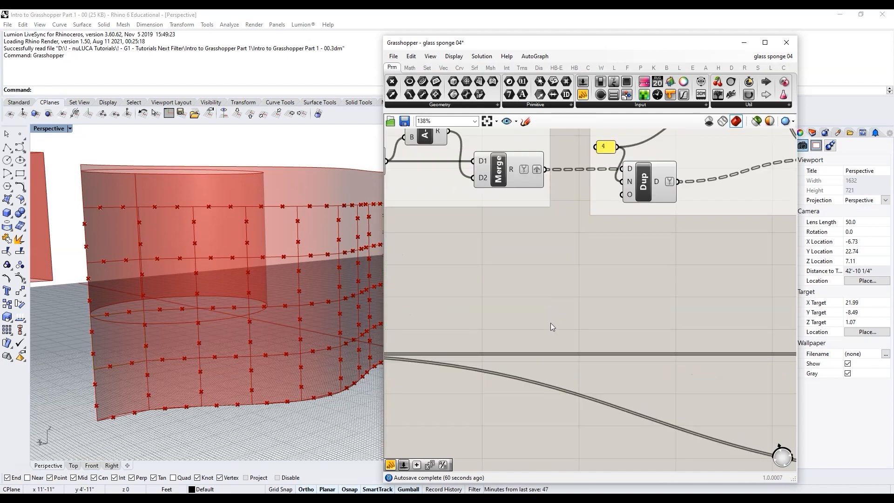
Step: Widen the Grasshopper window to give the canvas around Evaluate Curve more room
scroll(431, 328, "down", 8)
left_click_drag(804, 269, 843, 268)
scroll(644, 350, "up", 2)
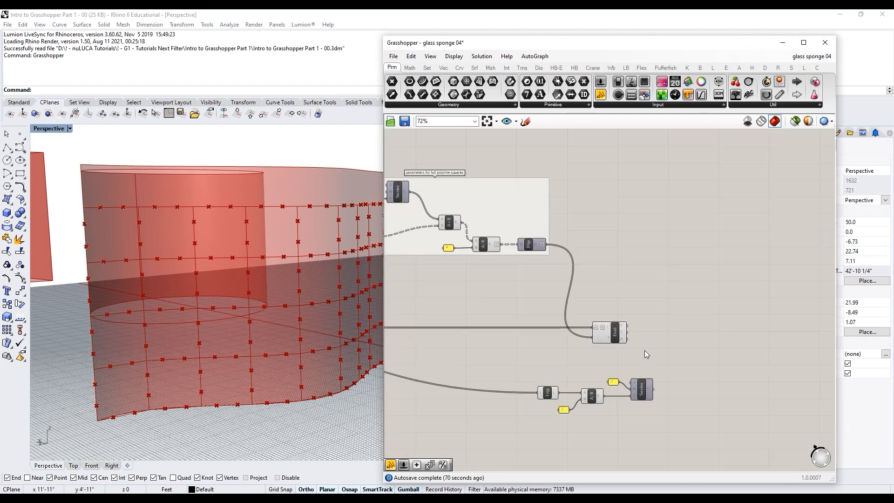
scroll(473, 347, "up", 5)
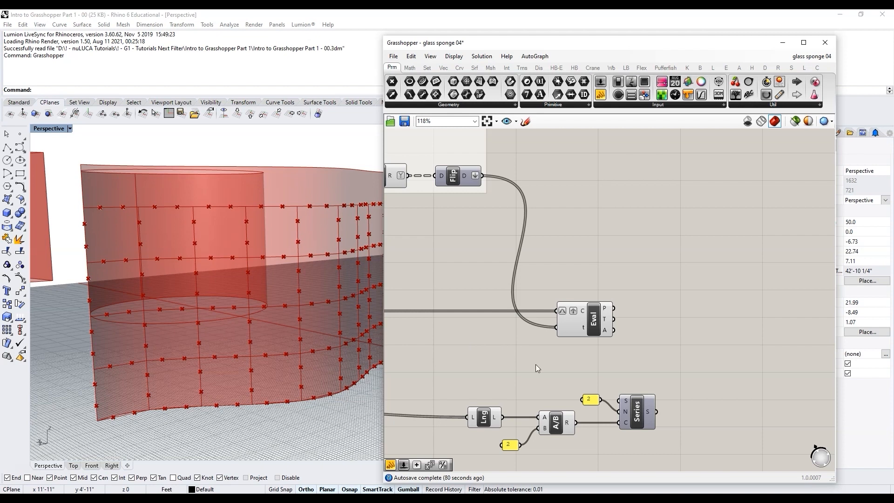
left_click_drag(678, 455, 455, 380)
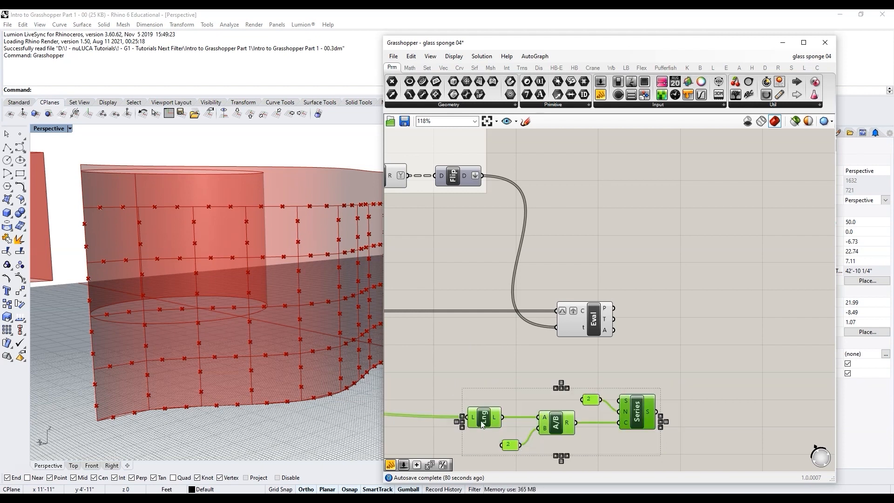
left_click(537, 365)
scroll(501, 366, "down", 3)
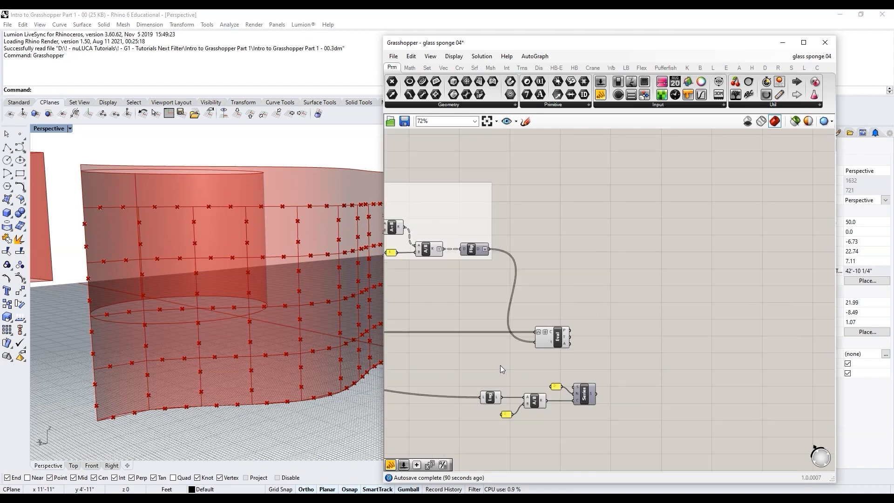
scroll(577, 354, "up", 3)
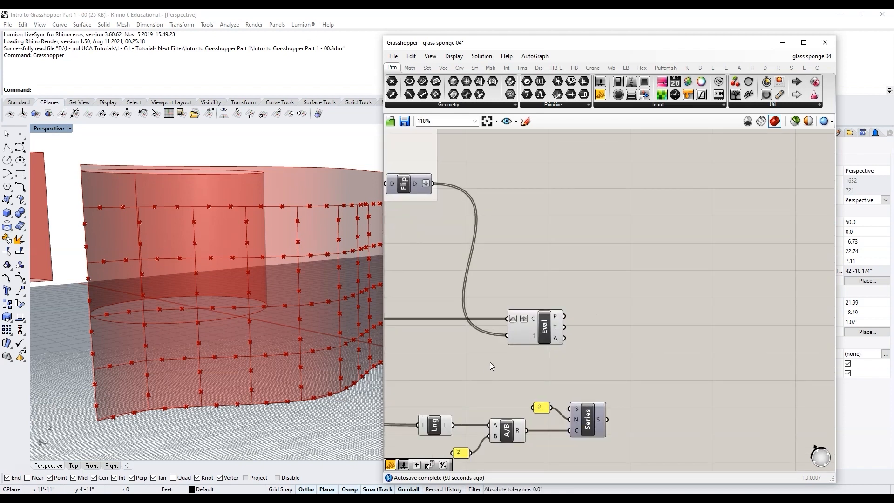
Step: Add a Tree Branch component beyond Evaluate Curve and simplify Evaluate Curve's points output
double_click(657, 314)
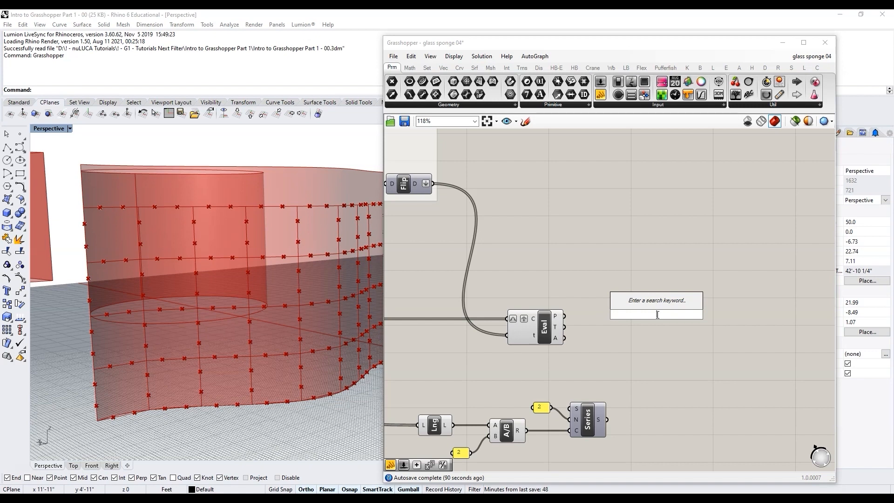
type("branc")
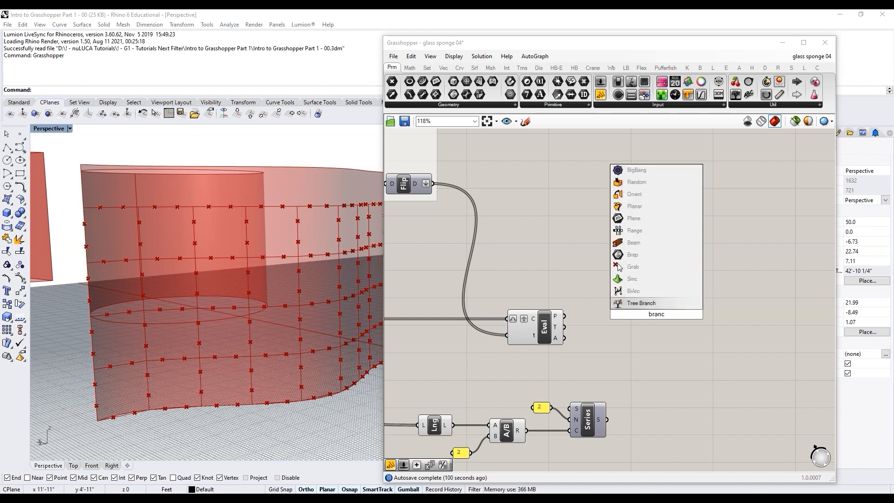
left_click(623, 303)
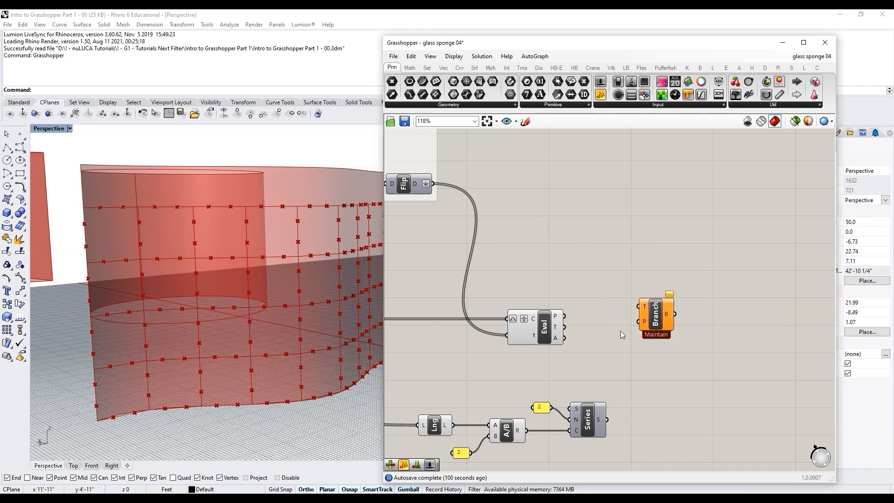
right_click(557, 320)
left_click(599, 375)
left_click_drag(651, 315, 763, 334)
Step: Add a Param Viewer fed by Evaluate Curve's points output and enlarge it to examine the branch paths
double_click(647, 276)
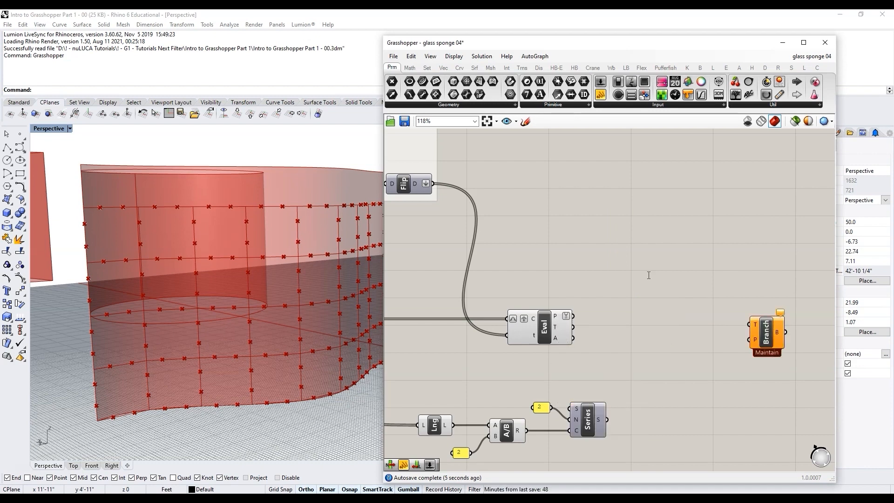
type("param vi")
left_click(659, 264)
left_click_drag(573, 316, 591, 275)
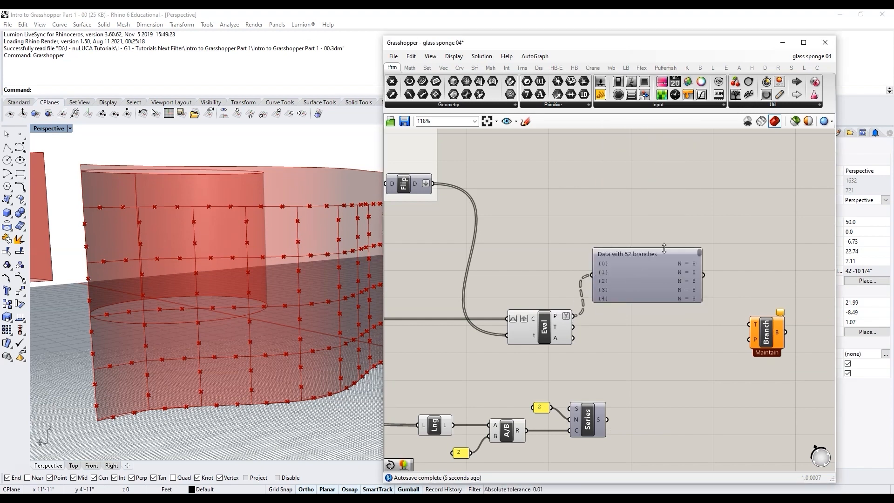
left_click_drag(664, 249, 661, 174)
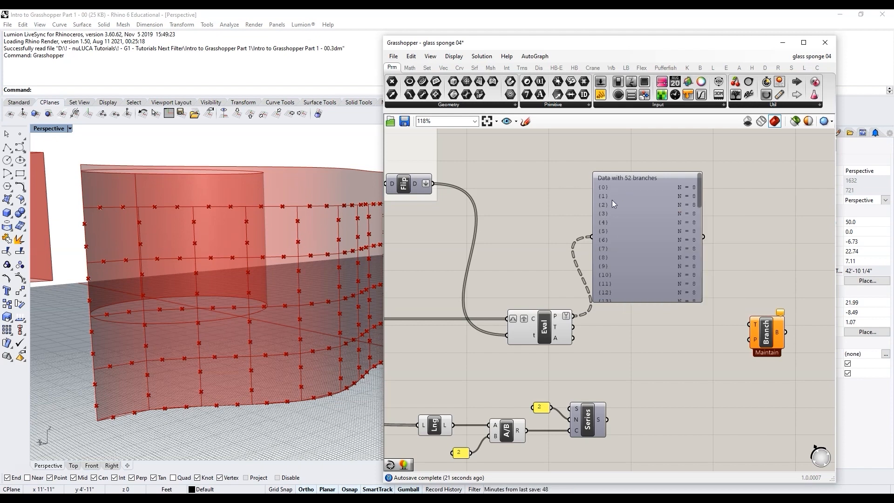
left_click_drag(700, 188, 632, 300)
left_click_drag(701, 291, 698, 191)
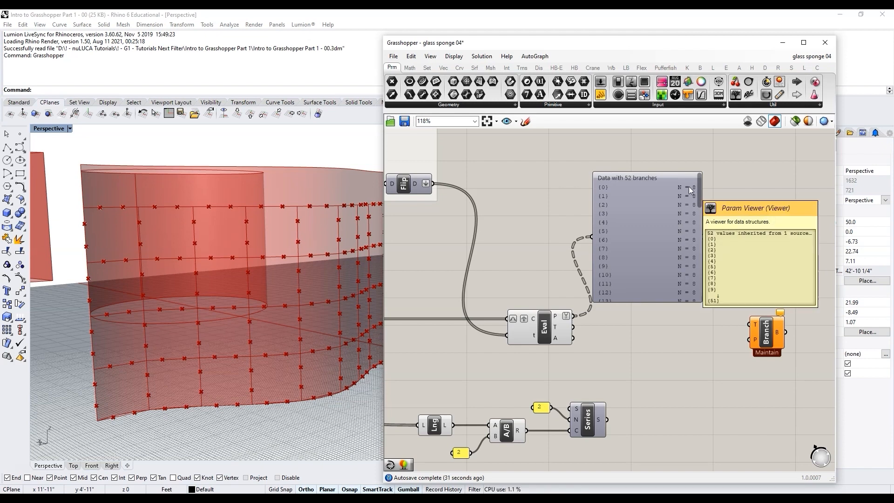
Step: Connect Evaluate Curve's points output to the tree input of Tree Branch
left_click_drag(574, 316, 761, 326)
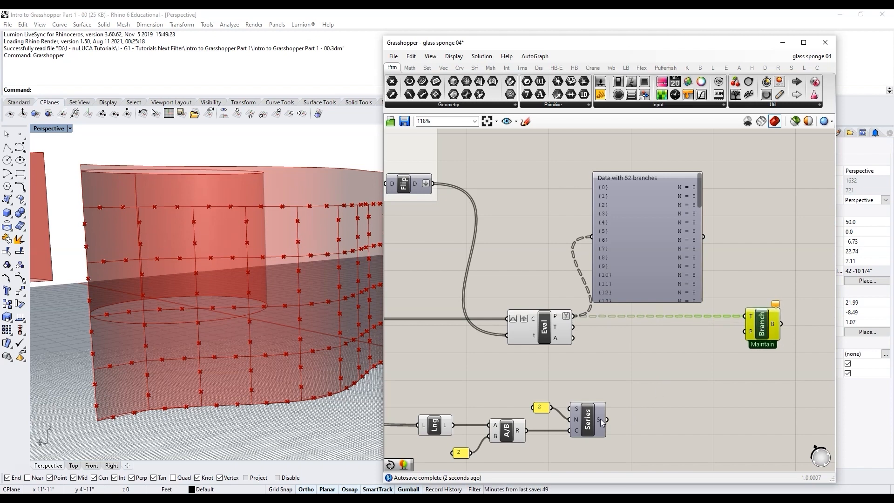
mouse_move(600, 418)
mouse_move(751, 337)
mouse_move(609, 192)
Step: Add a panel containing {0}, feed it into Tree Branch's path input, and select Tree Branch to preview that branch
double_click(709, 349)
type("//")
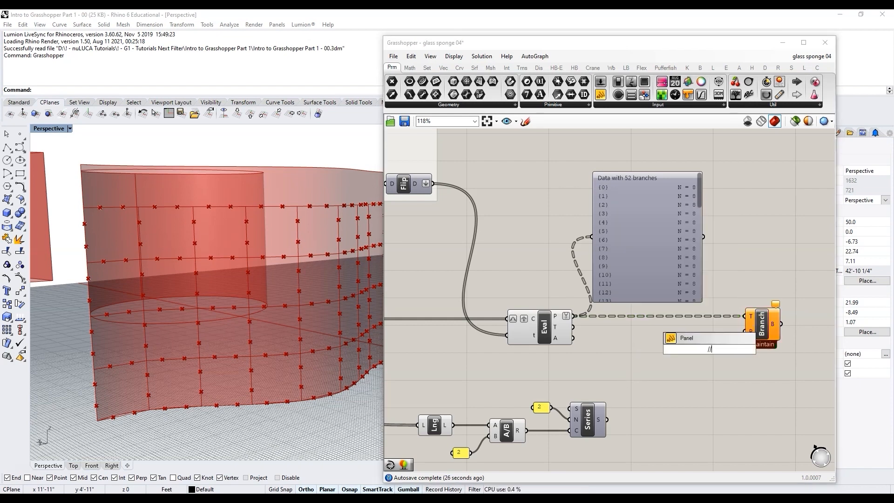
type("{")
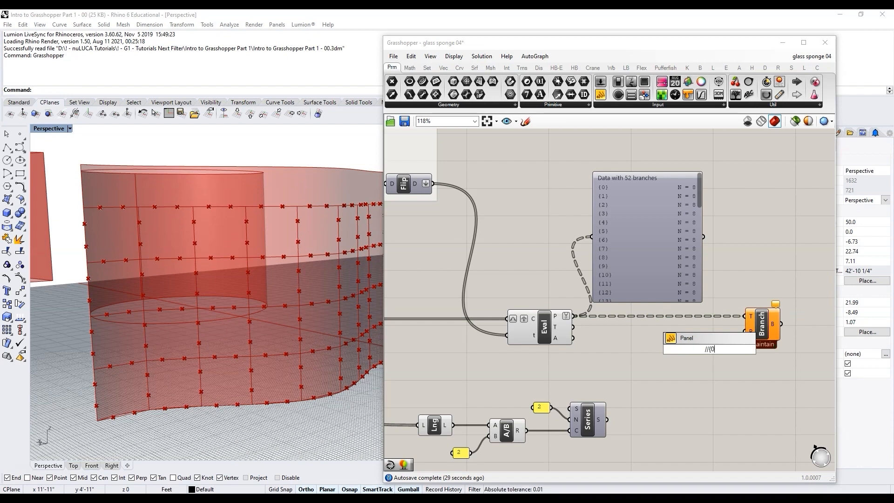
type("0}")
key("Return")
left_click_drag(721, 348, 744, 331)
left_click(769, 329)
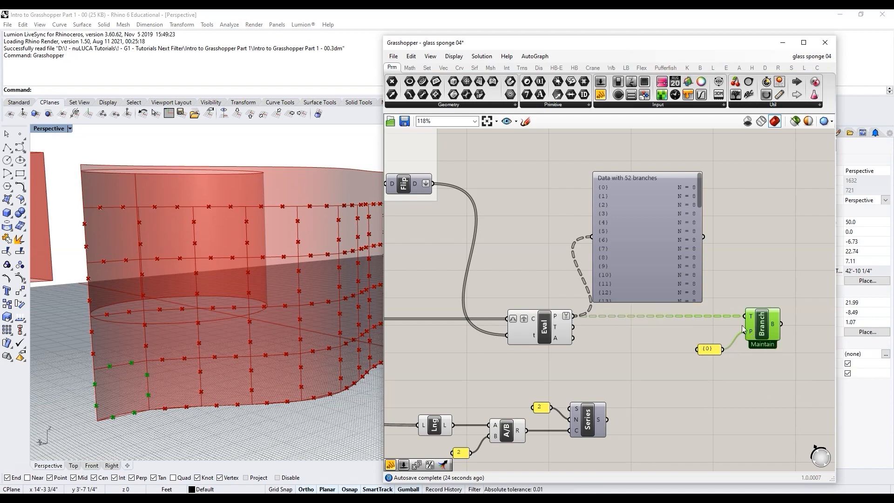
Step: Feed the Series output into Tree Branch's path input in place of the {0} panel and delete that panel
left_click_drag(609, 421, 746, 332)
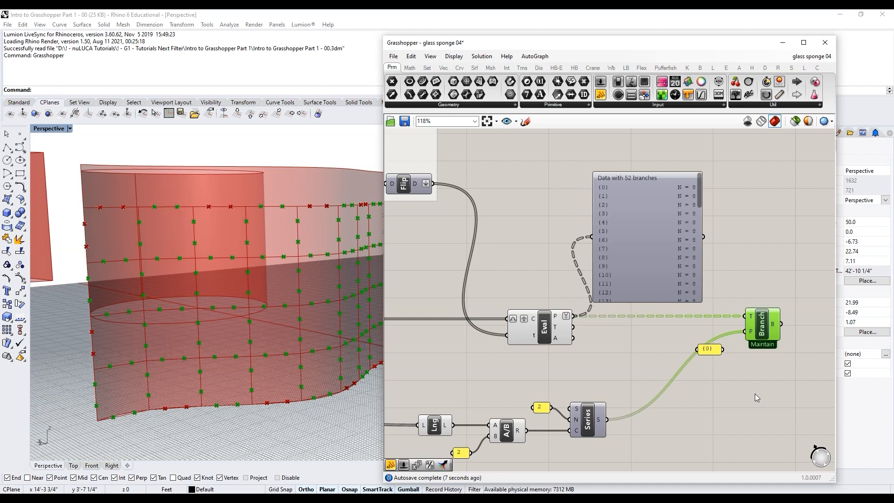
left_click(708, 349)
key("Delete")
left_click(760, 327)
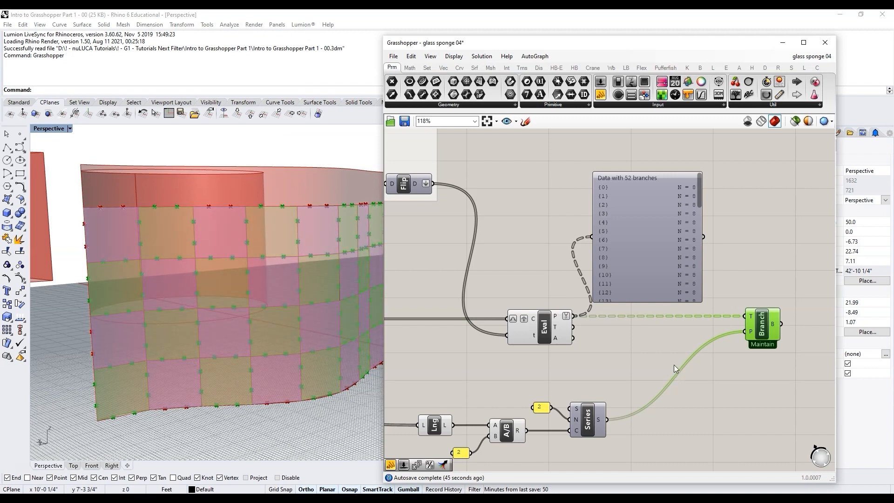
Step: Move List Length away from Division, and group the Division and Series components with their two value panels
scroll(613, 357, "down", 5)
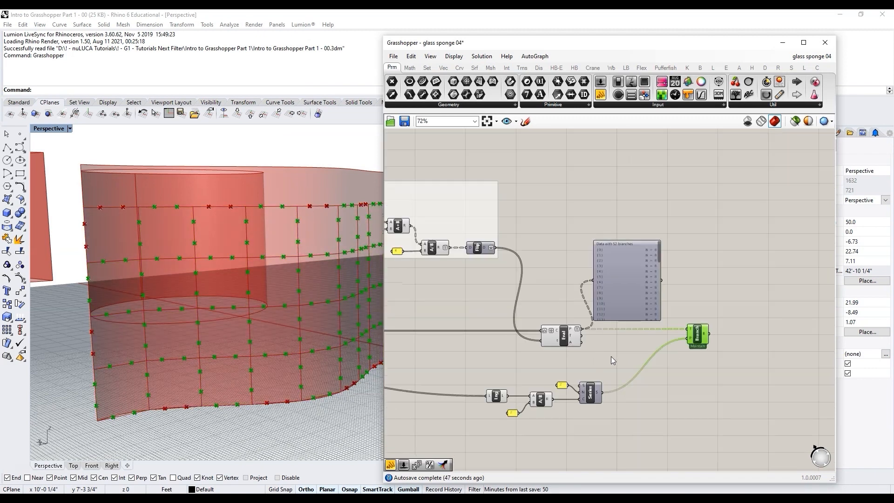
left_click_drag(551, 385, 478, 385)
scroll(672, 407, "up", 5)
left_click_drag(657, 410, 454, 338)
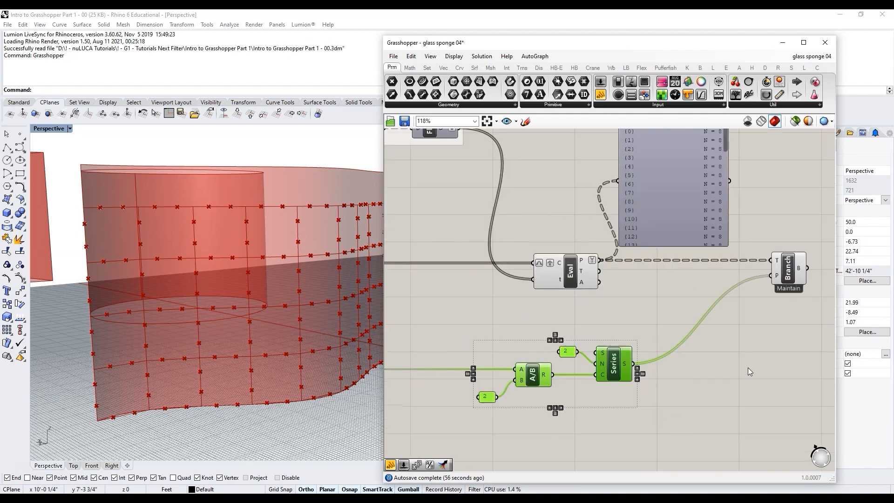
key("ctrl+g")
Step: Colour the Division and Series group white and name it "get even branches"
right_click(604, 378)
mouse_move(669, 477)
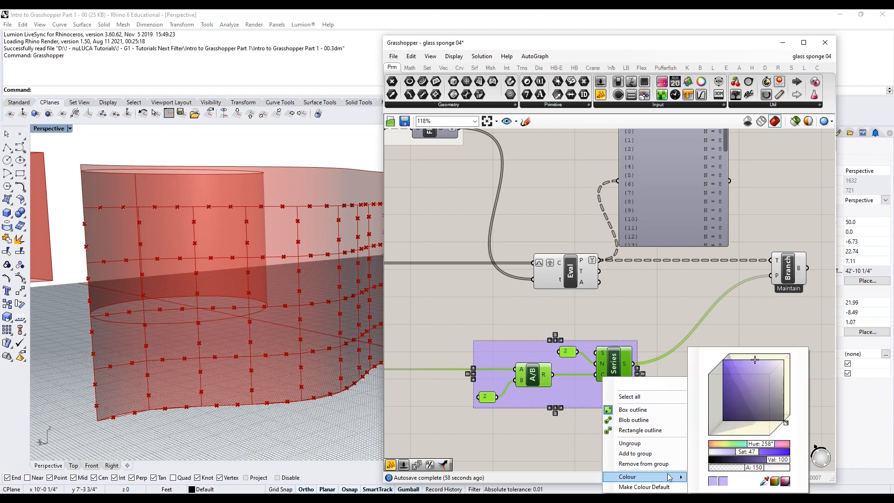
left_click(711, 452)
left_click(641, 382)
type("get even branches")
left_click(638, 315)
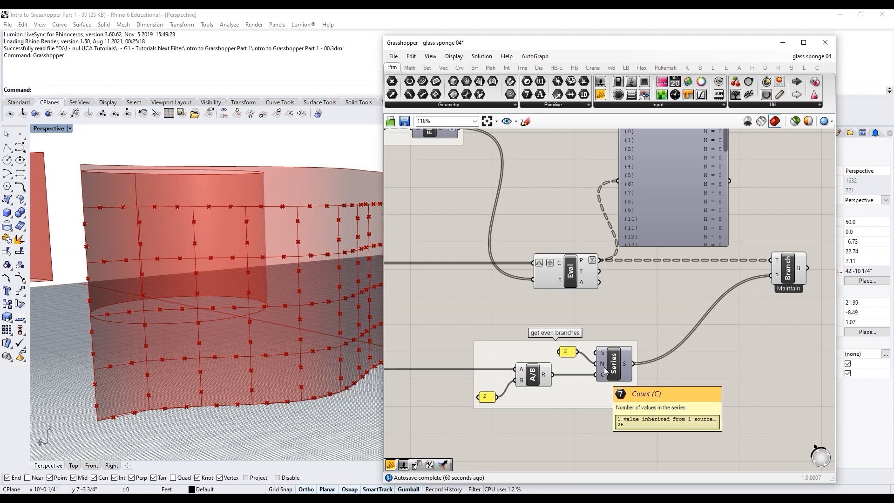
Step: Add a second Series component below the "get even branches" group and feed that group's step value panel into its Step input
scroll(605, 367, "down", 2)
scroll(587, 416, "up", 2)
double_click(595, 422)
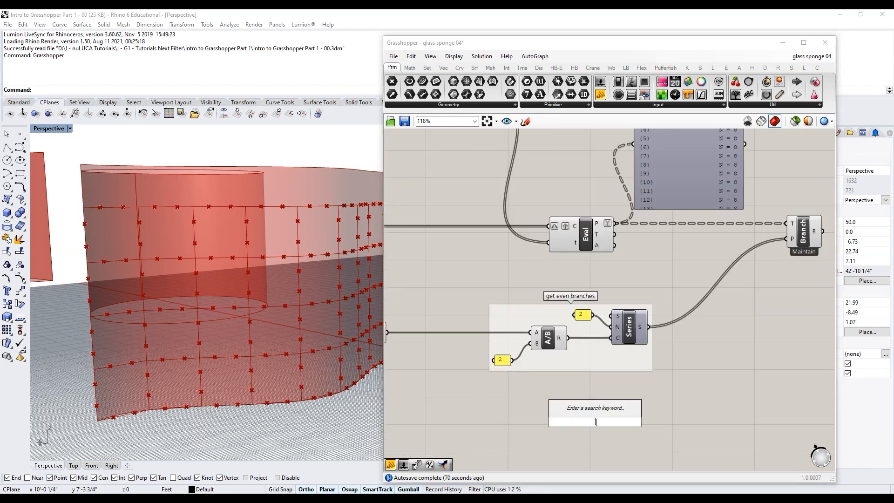
type("series")
key("Return")
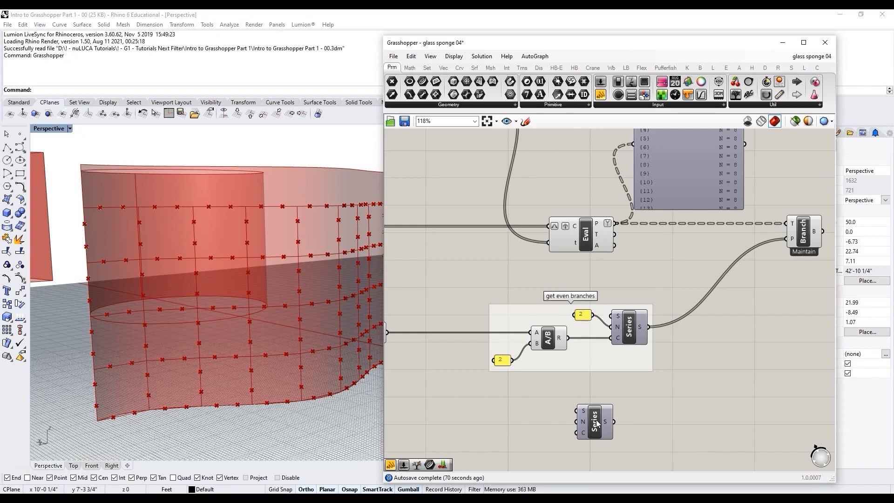
left_click_drag(595, 421, 635, 422)
left_click_drag(592, 315, 620, 421)
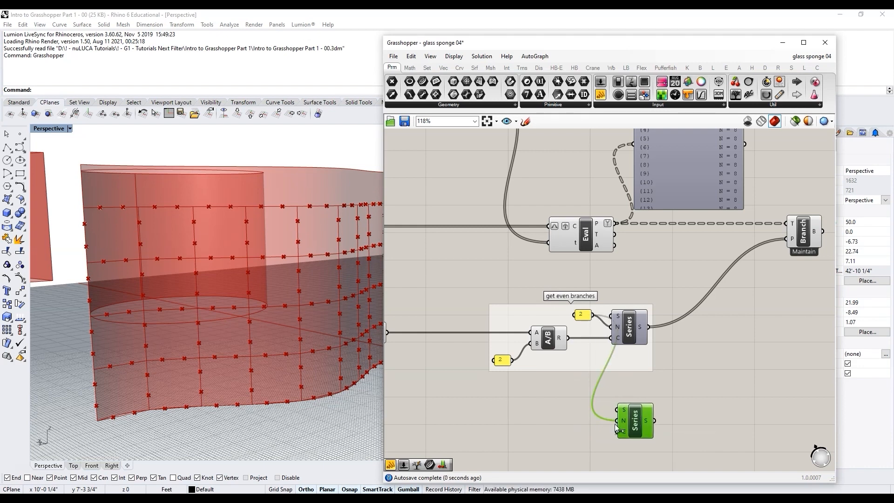
scroll(621, 421, "up", 2)
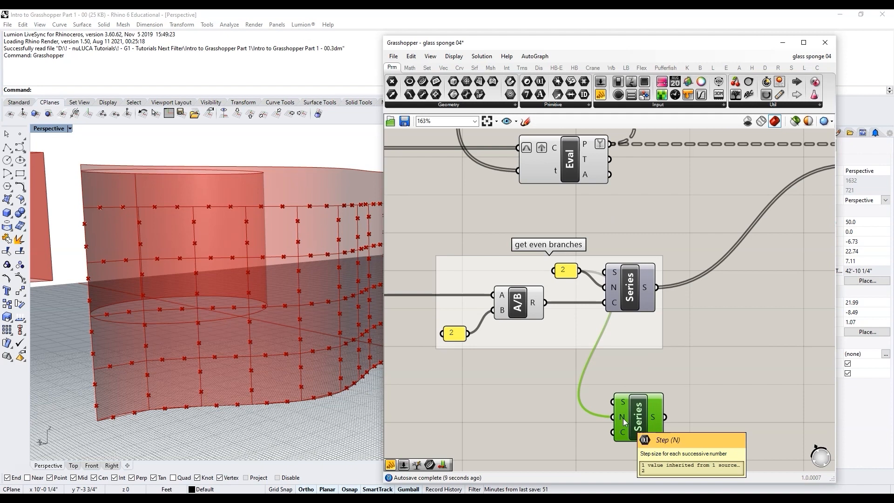
scroll(688, 371, "down", 1)
scroll(632, 421, "up", 1)
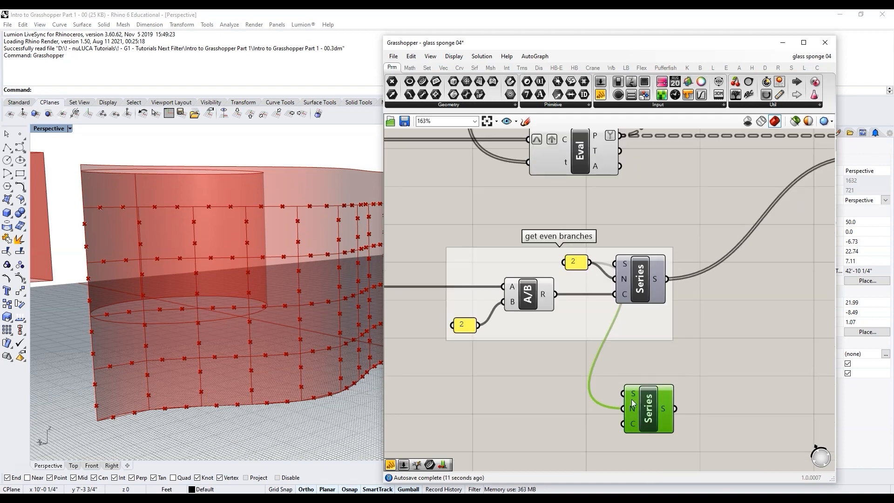
Step: Add a panel with the value 1 and feed it into the second Series' Start input
double_click(546, 393)
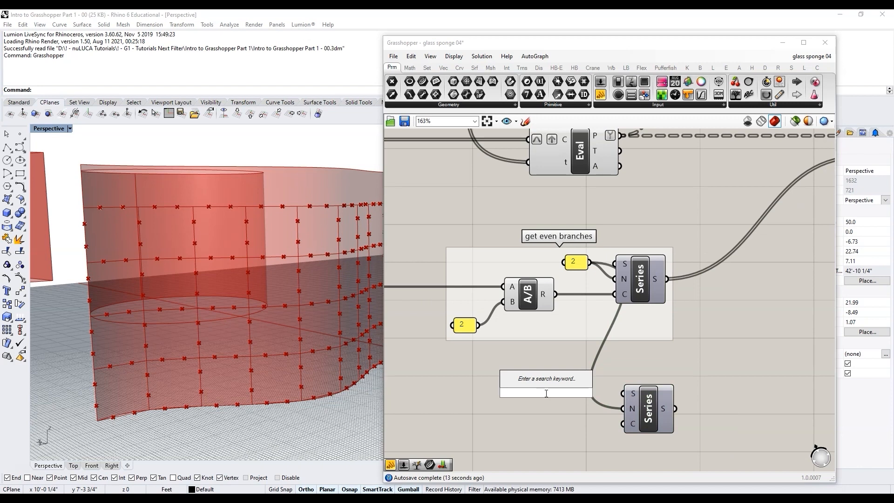
type("1")
key("Return")
mouse_move(559, 393)
left_mouse_down()
mouse_move(588, 396)
mouse_move(562, 393)
left_mouse_up()
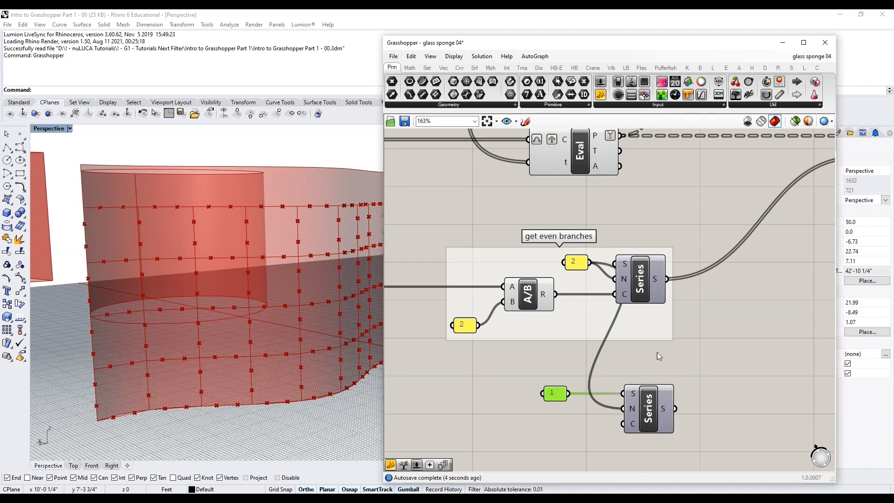
Step: Feed the Division result into the second Series' Count input and check the list of numbers it outputs
mouse_move(546, 298)
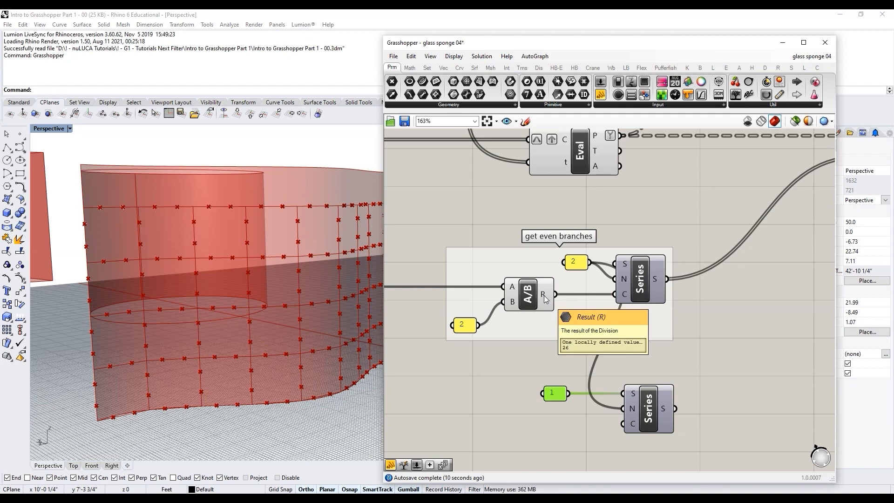
scroll(534, 399, "down", 2)
scroll(579, 423, "up", 2)
left_click_drag(613, 387, 629, 389)
scroll(607, 320, "down", 2)
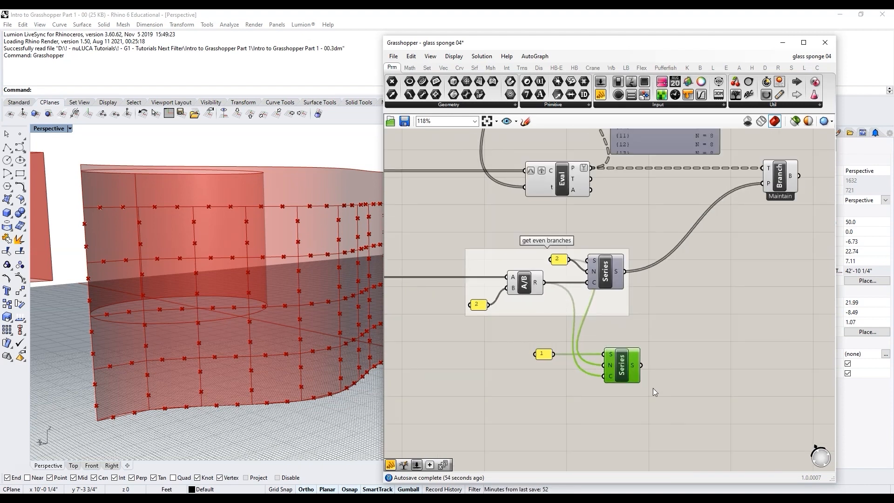
scroll(653, 388, "up", 2)
mouse_move(628, 362)
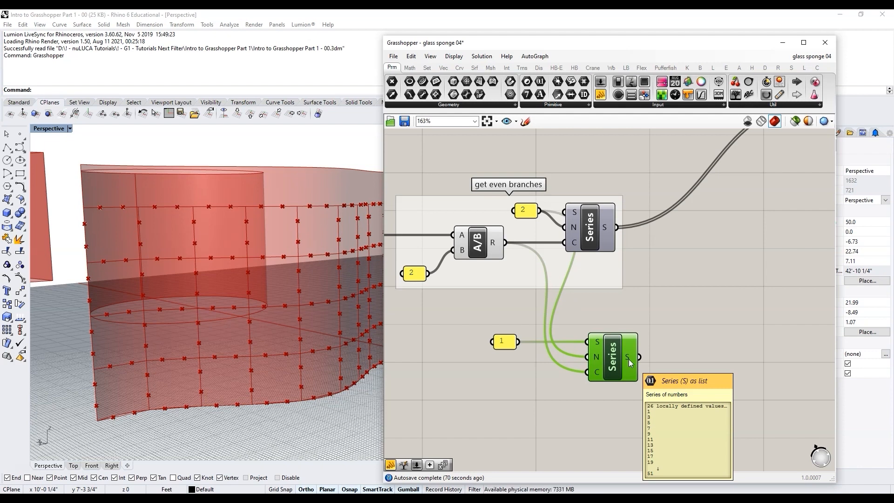
scroll(680, 376, "down", 2)
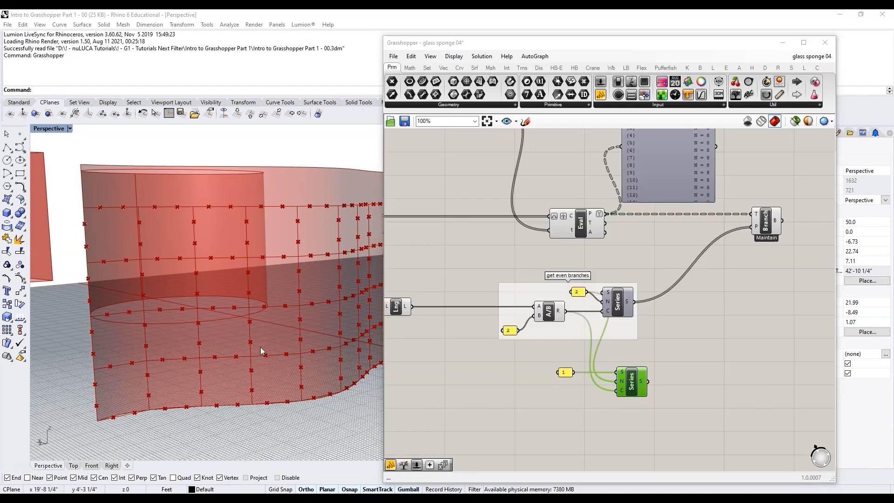
Step: Add a Smaller Than component and feed the second Series output into its first number input
right_click_drag(261, 347, 236, 340)
scroll(228, 340, "down", 4)
right_click_drag(312, 339, 364, 316)
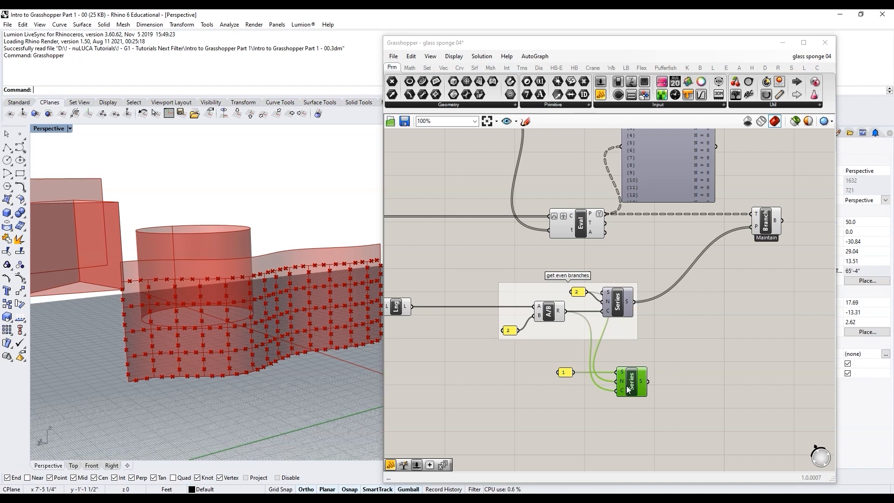
double_click(681, 400)
type("small")
key("Return")
scroll(665, 375, "up", 2)
left_click_drag(641, 384, 695, 429)
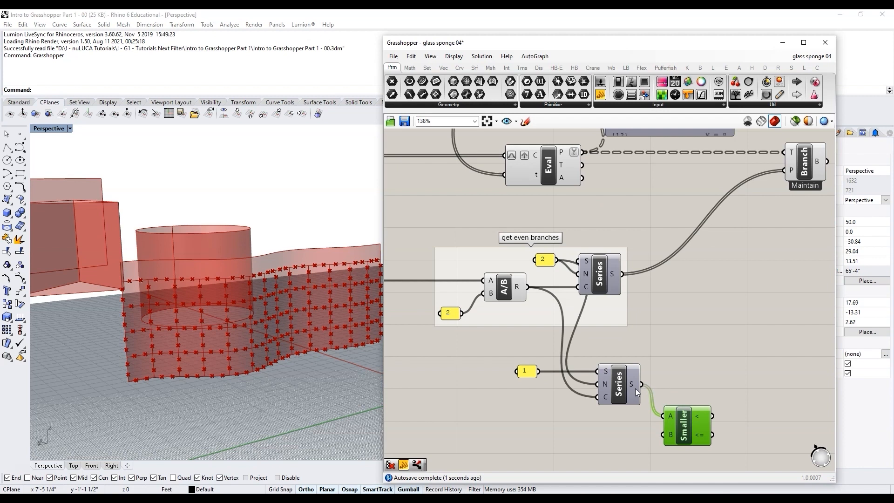
mouse_move(634, 384)
scroll(669, 363, "down", 2)
mouse_move(644, 349)
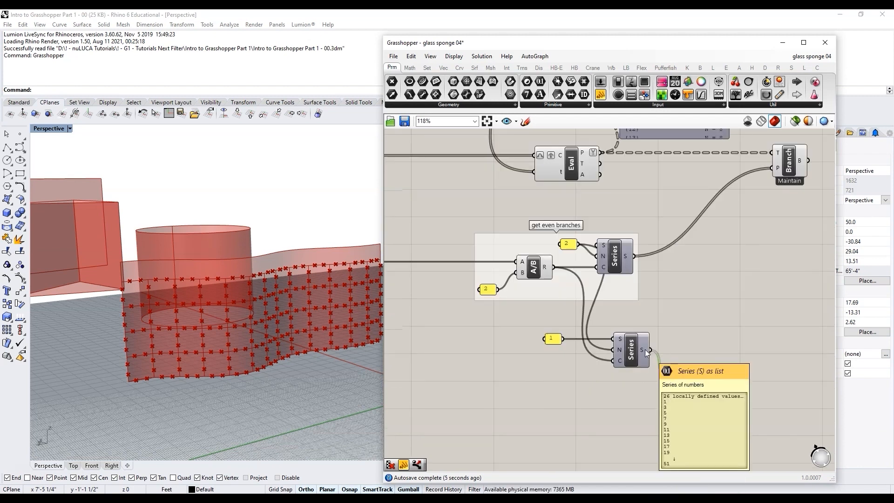
Step: Feed the List Length output into Smaller Than's second number input
scroll(669, 344, "down", 3)
scroll(492, 293, "up", 2)
left_click_drag(491, 292, 745, 409)
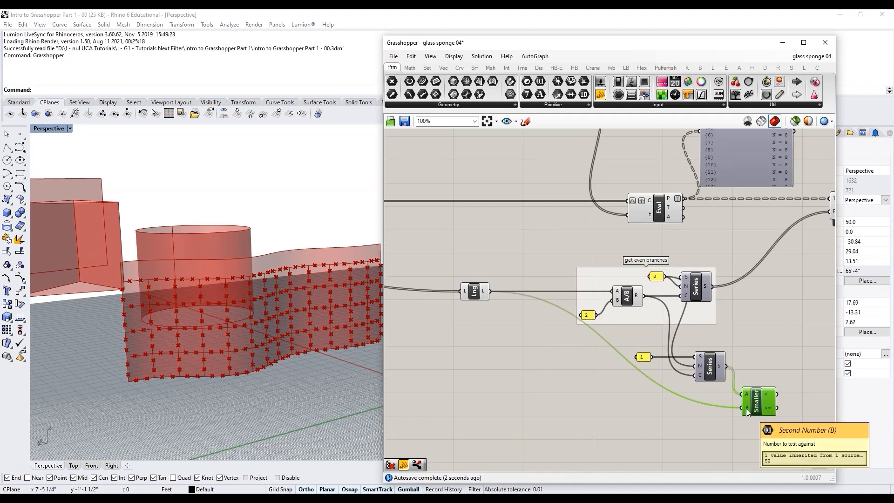
mouse_move(747, 396)
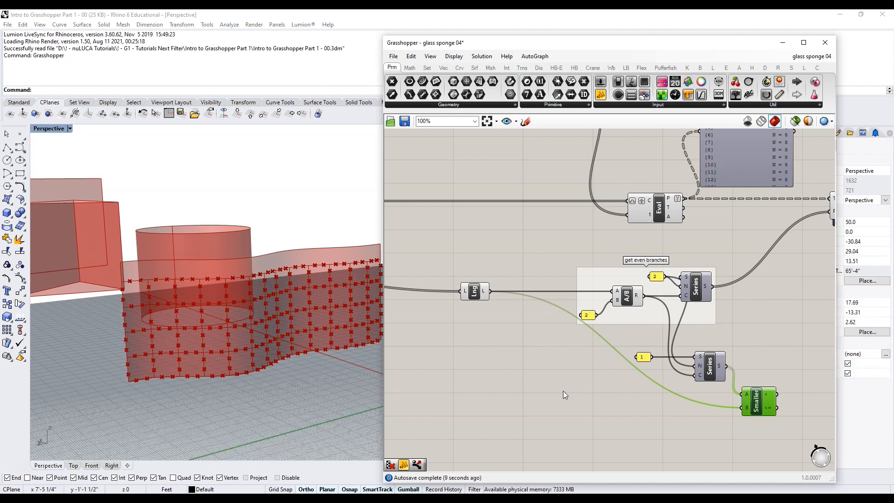
right_click_drag(747, 400, 685, 396)
scroll(722, 403, "up", 3)
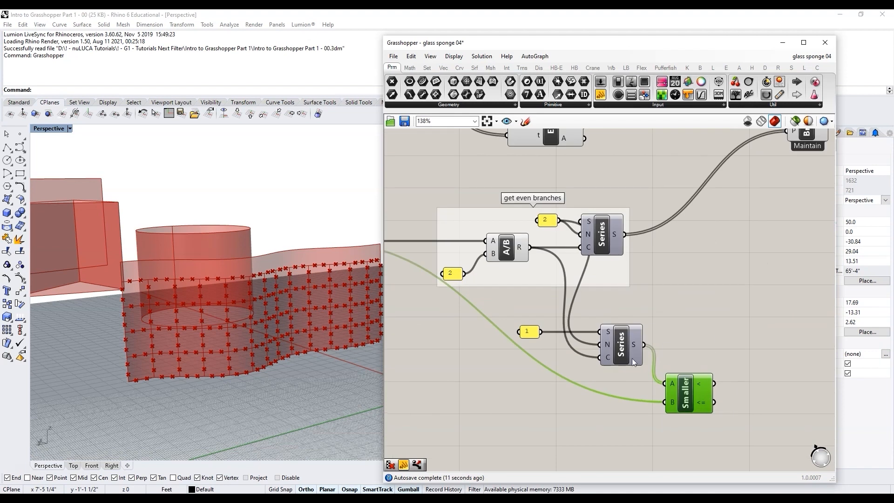
scroll(571, 387, "down", 2)
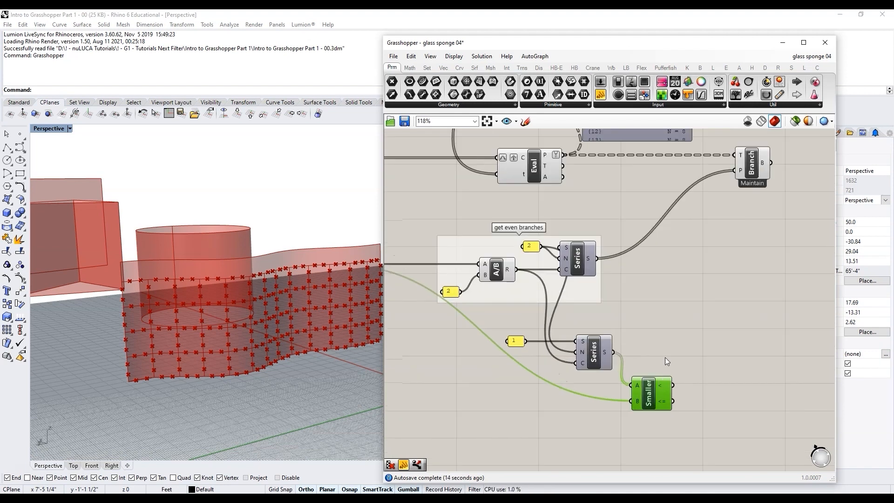
Step: Add a Cull Pattern component, with the second Series as its list and Smaller Than's "<" output as its pattern
double_click(706, 352)
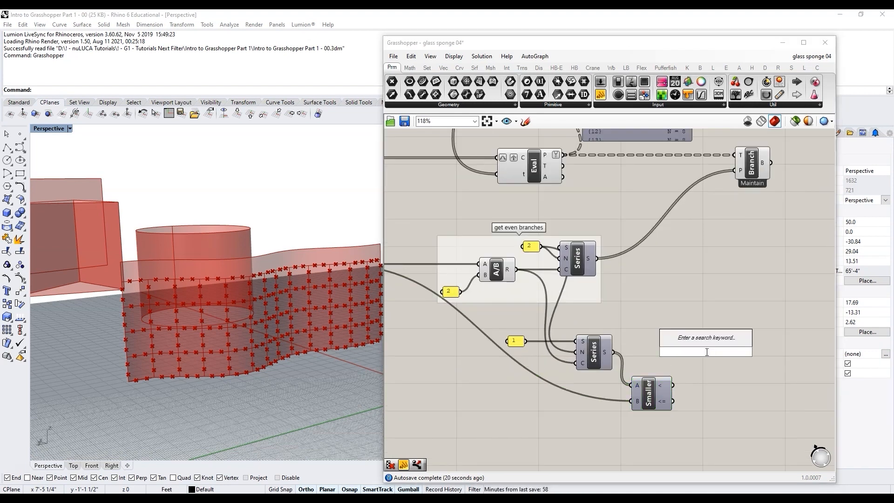
type("cull")
key("Return")
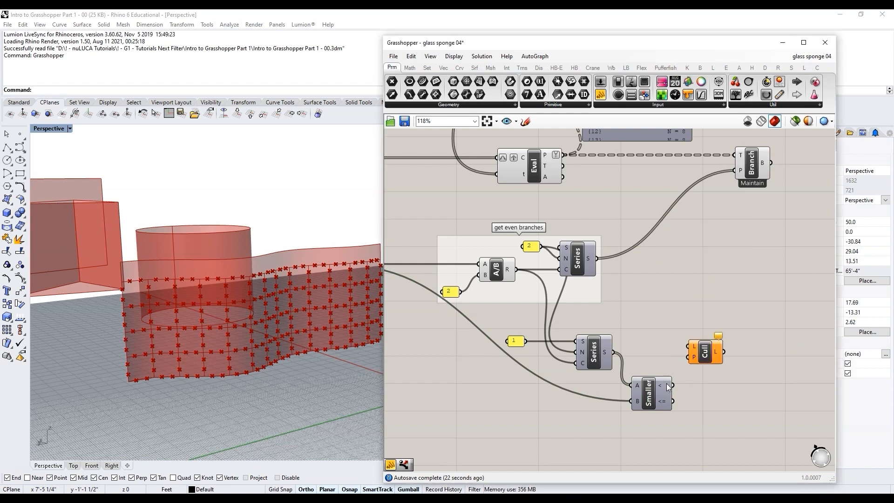
left_click_drag(670, 385, 688, 357)
mouse_move(613, 353)
left_mouse_down()
mouse_move(688, 347)
mouse_move(702, 357)
left_mouse_up()
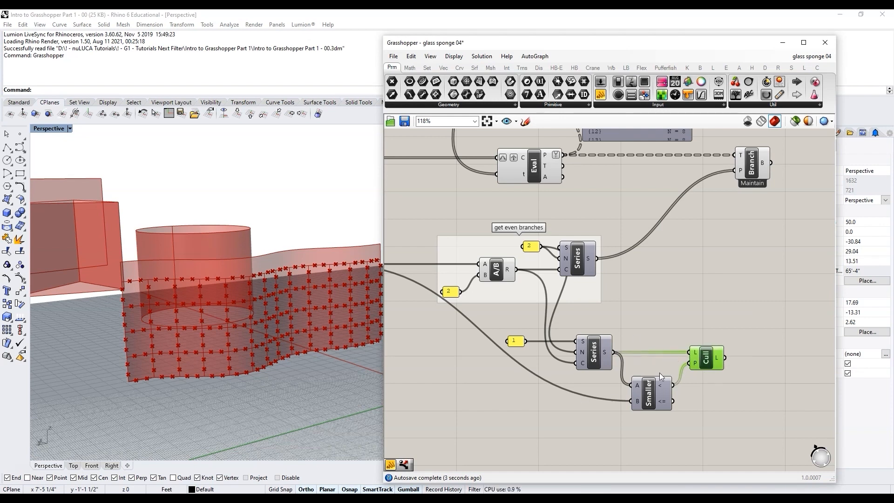
scroll(596, 360, "down", 1)
scroll(706, 362, "up", 1)
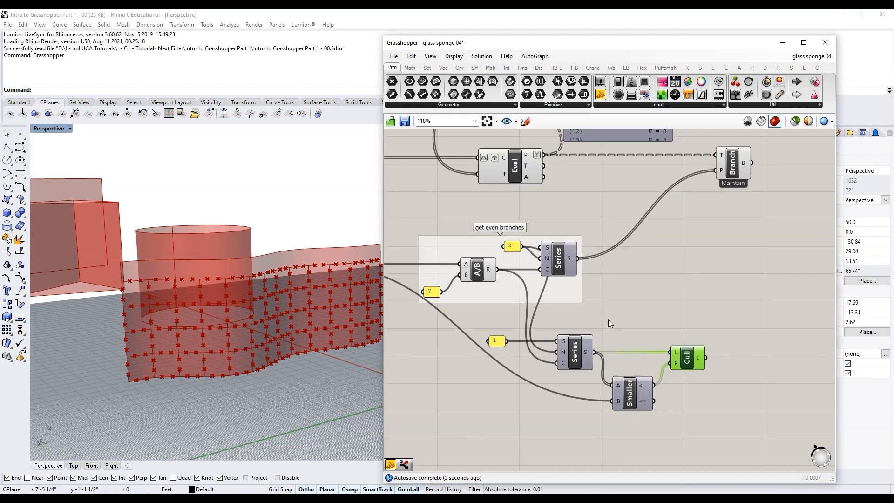
Step: Duplicate the Tree Branch component below the original and feed the Cull Pattern output into the copy's path input
scroll(552, 330, "down", 2)
scroll(647, 325, "up", 2)
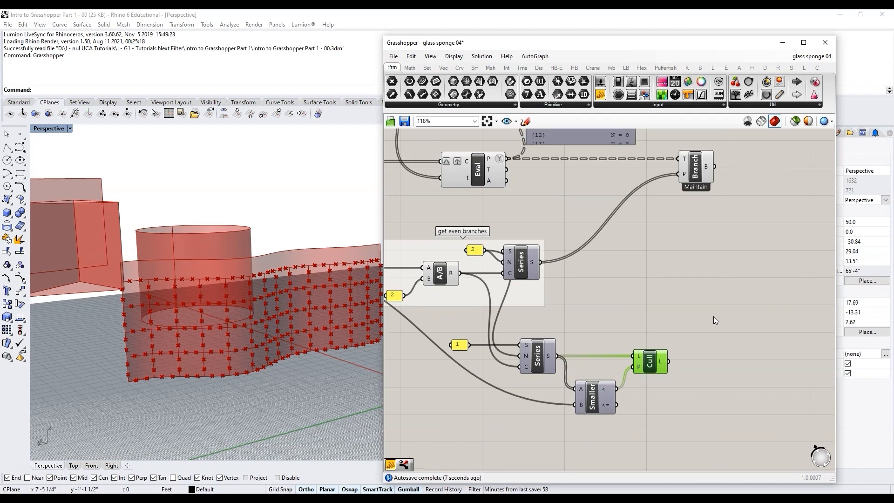
left_click_drag(701, 171, 736, 249)
left_click_drag(746, 309, 746, 310, "alt")
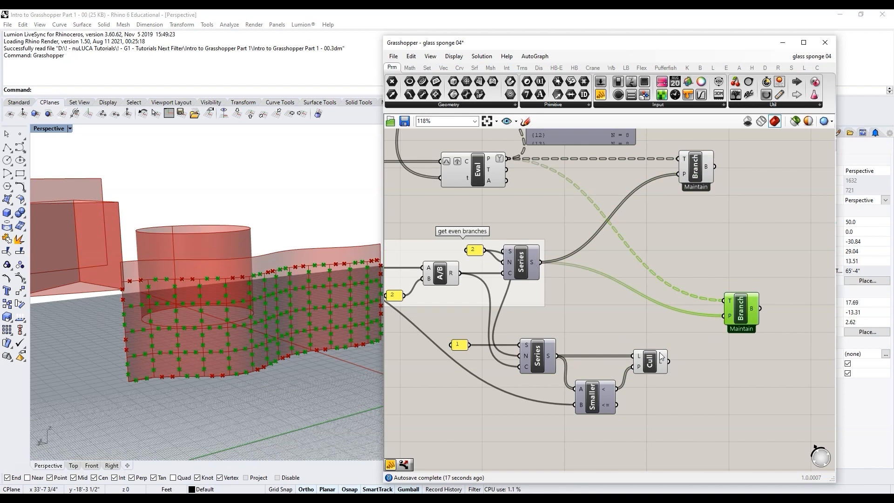
left_click_drag(695, 340, 726, 316)
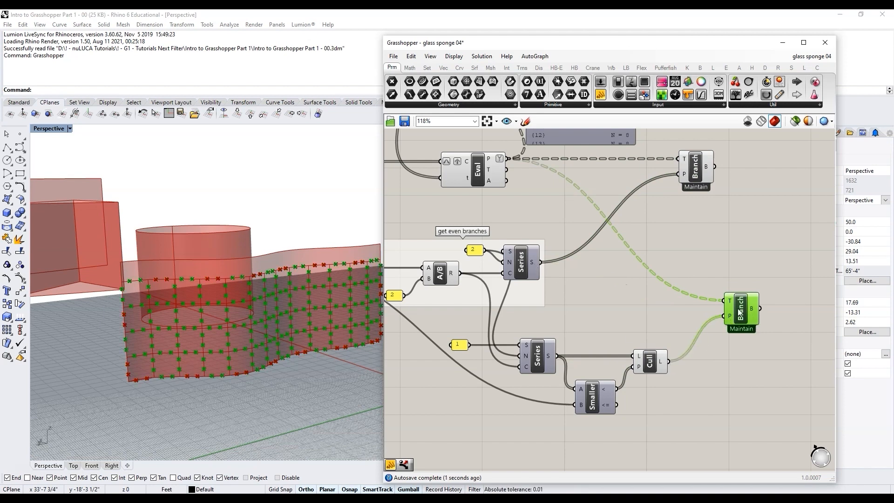
Step: Move the second Series, Smaller Than and Cull Pattern components and the 1 panel away from the Tree Branch copy, and group them
scroll(770, 347, "down", 3)
scroll(717, 387, "up", 2)
left_click_drag(740, 389, 518, 310)
left_click_drag(620, 327, 547, 335)
key("ctrl+g")
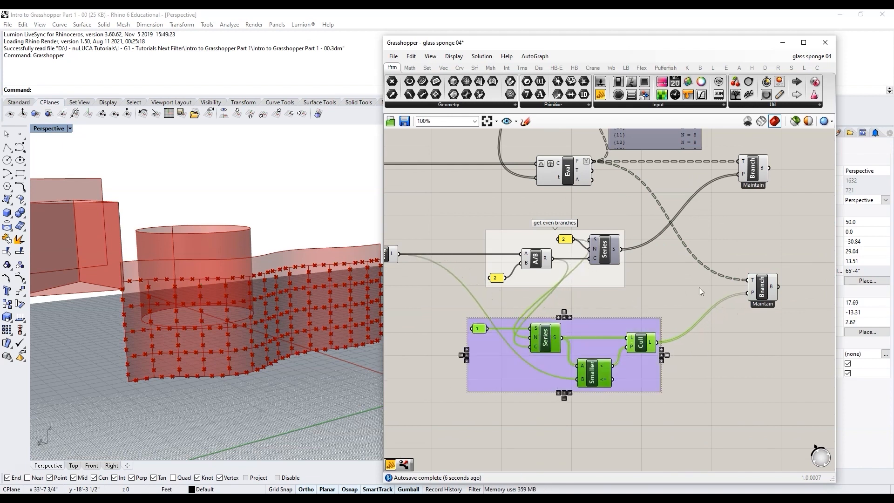
Step: Colour the new group white and name it "grab odd branches"
right_click(588, 325)
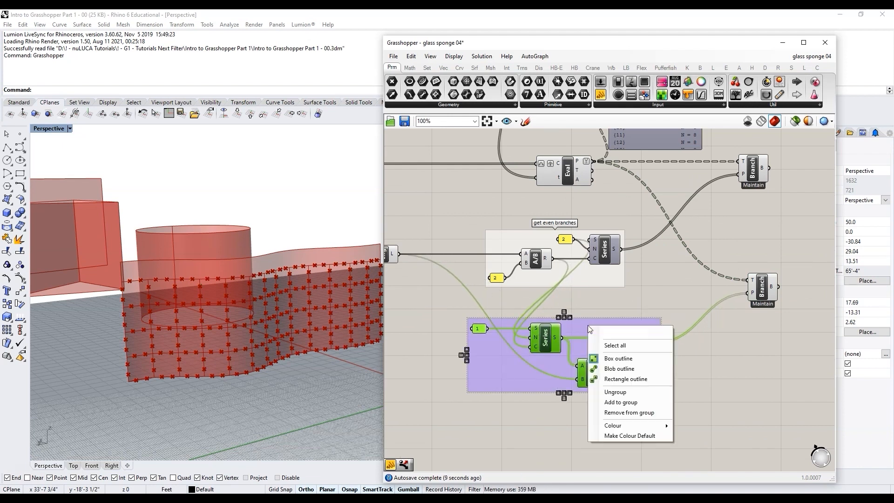
type("grab odd branches")
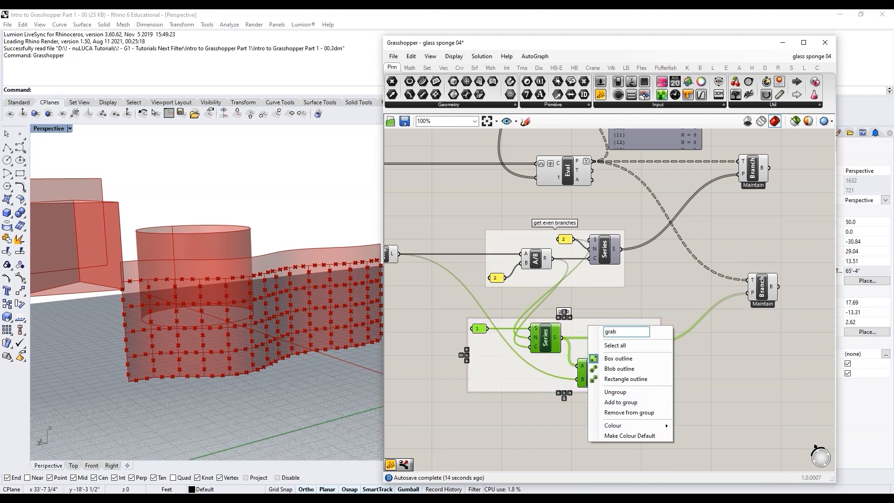
key("Return")
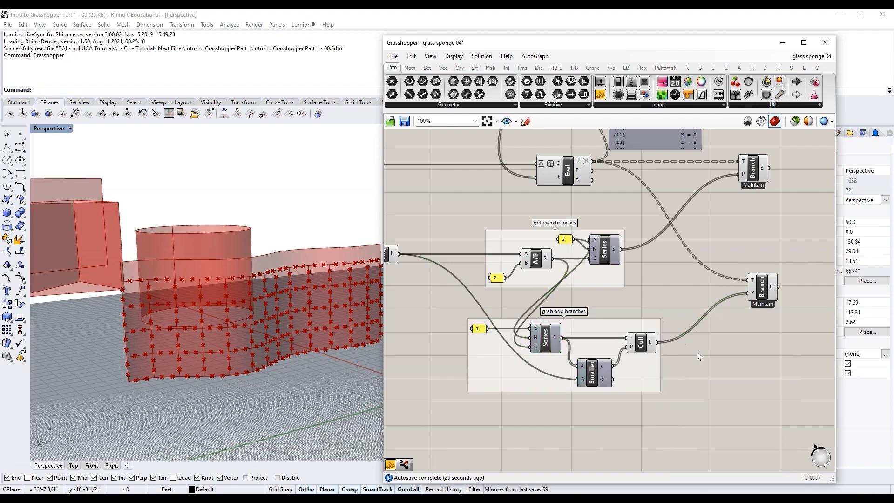
Step: Select each Tree Branch component separately and both together to compare their previewed points in the Rhino viewport
scroll(705, 264, "up", 3)
scroll(718, 238, "up", 1)
left_click(676, 174)
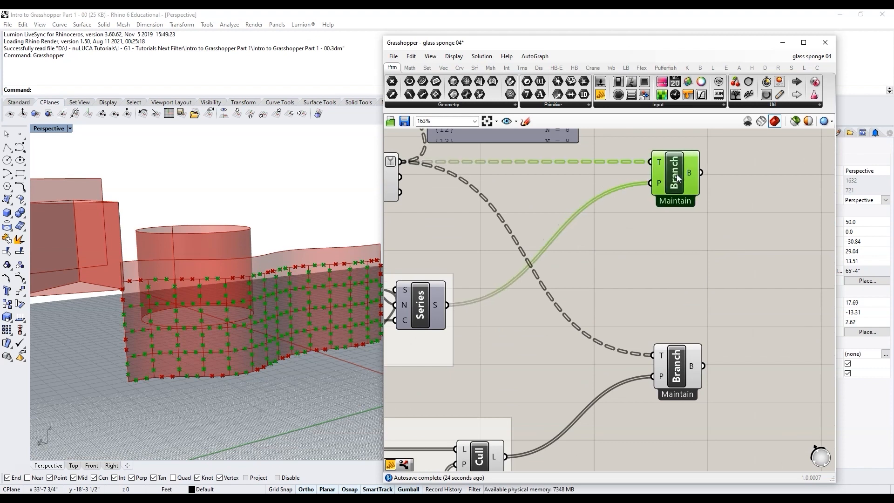
left_click(680, 367)
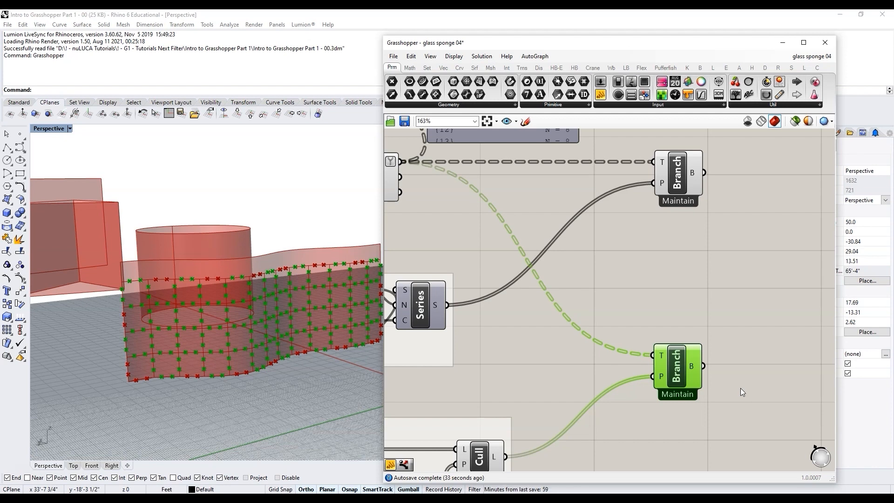
left_click_drag(728, 401, 638, 155)
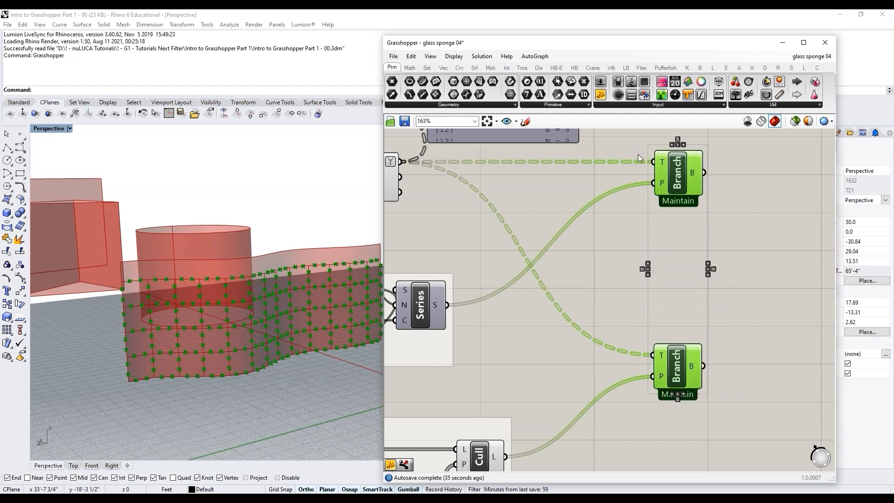
scroll(577, 288, "down", 2)
scroll(702, 266, "up", 2)
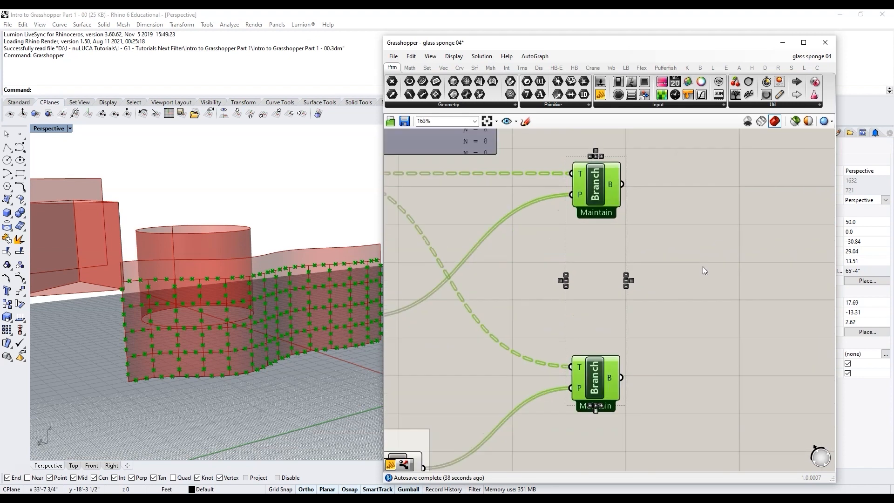